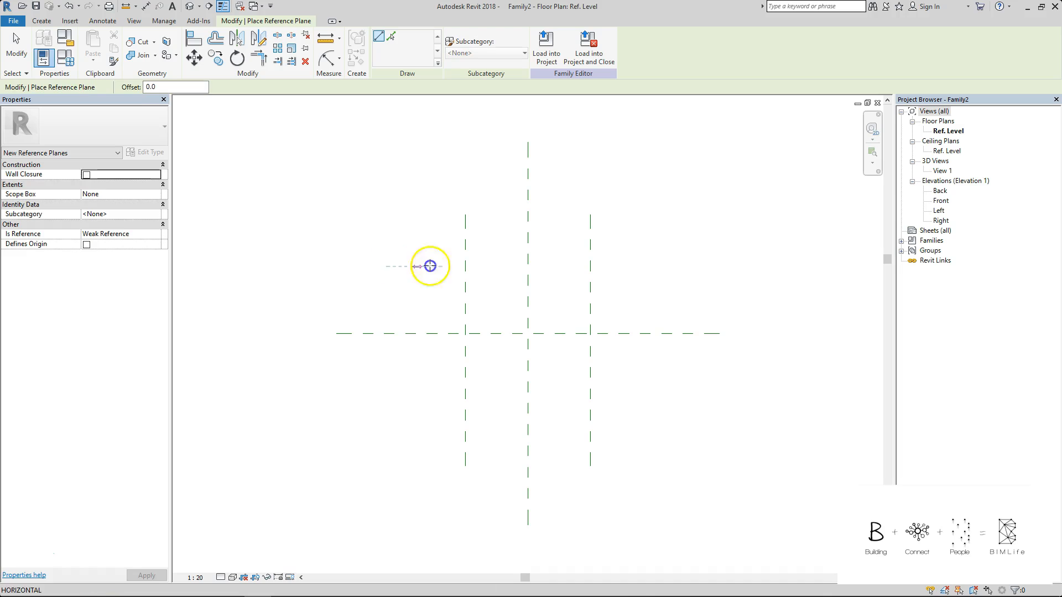
Place two horizontal reference planes, one above and one below the horizontal center plane.
left_click(648, 266)
left_click(413, 375)
left_click(657, 376)
key("Escape")
left_click(739, 261)
Add a chained aligned dimension across the three vertical reference planes and make its segments equal.
key("d")
key("i")
left_click(465, 239)
left_click(530, 239)
left_click(590, 238)
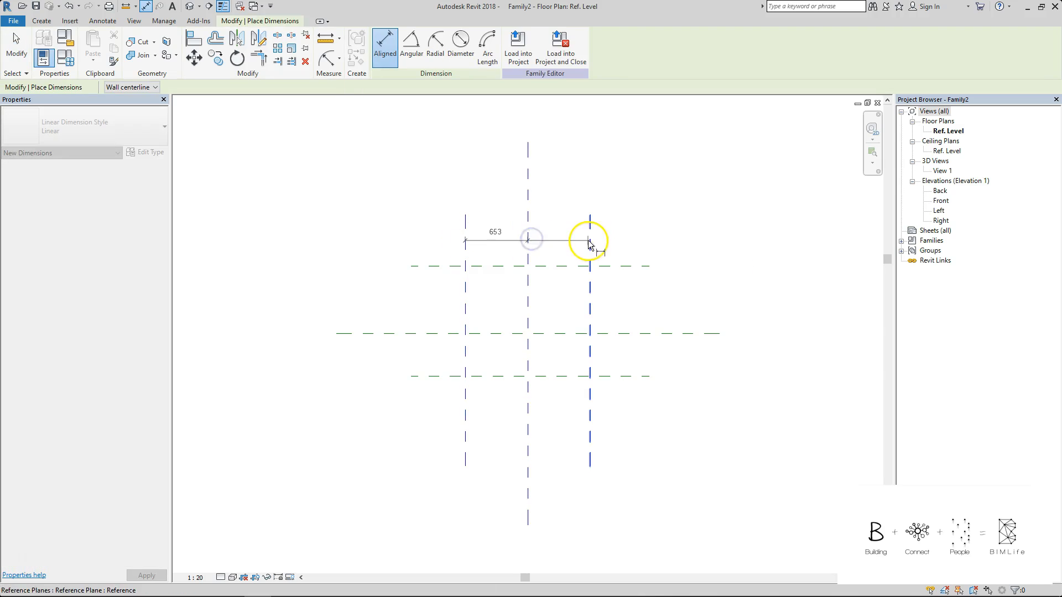
left_click(550, 238)
left_click(527, 215)
Add an overall aligned dimension between the two outer vertical reference planes, above the equalized dimension.
left_click(588, 226)
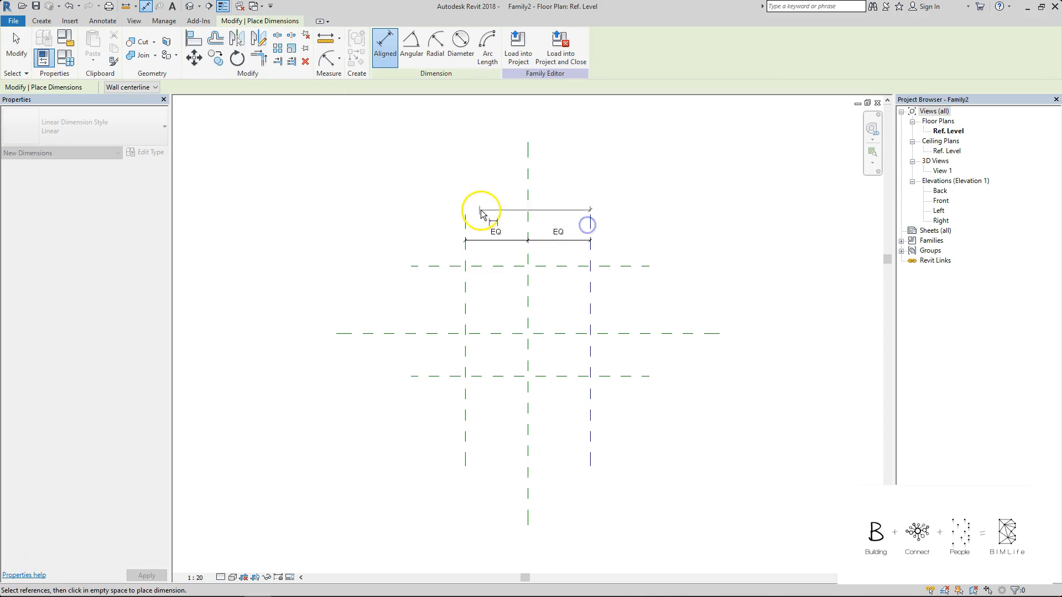
left_click(467, 220)
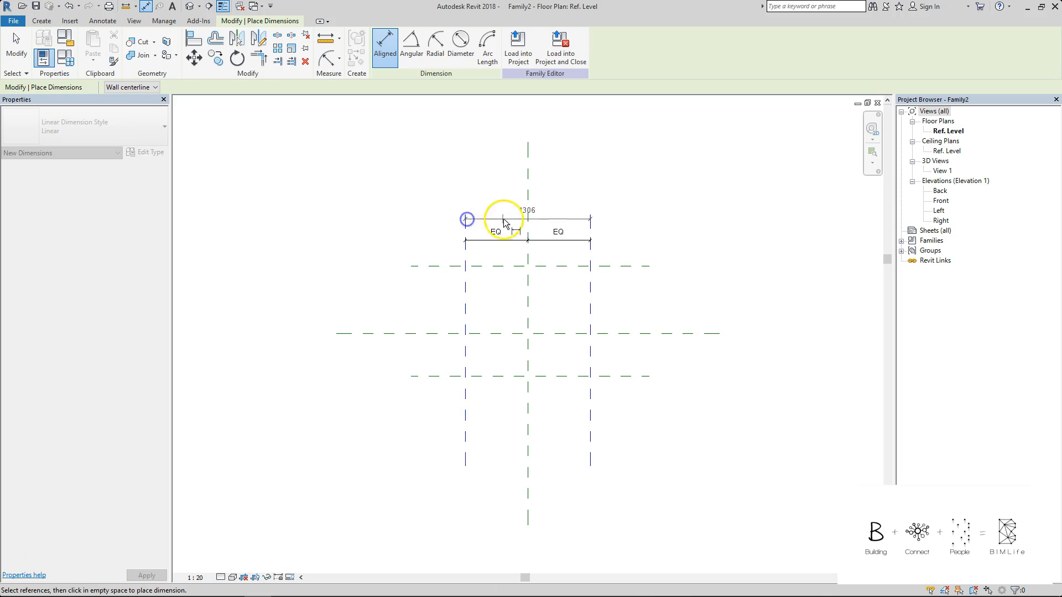
left_click(505, 218)
Dimension the three horizontal reference planes in a chain and add an overall dimension between the two outer ones.
left_click(428, 266)
left_click(429, 334)
left_click(430, 376)
left_click(426, 353)
left_click(418, 376)
left_click(416, 268)
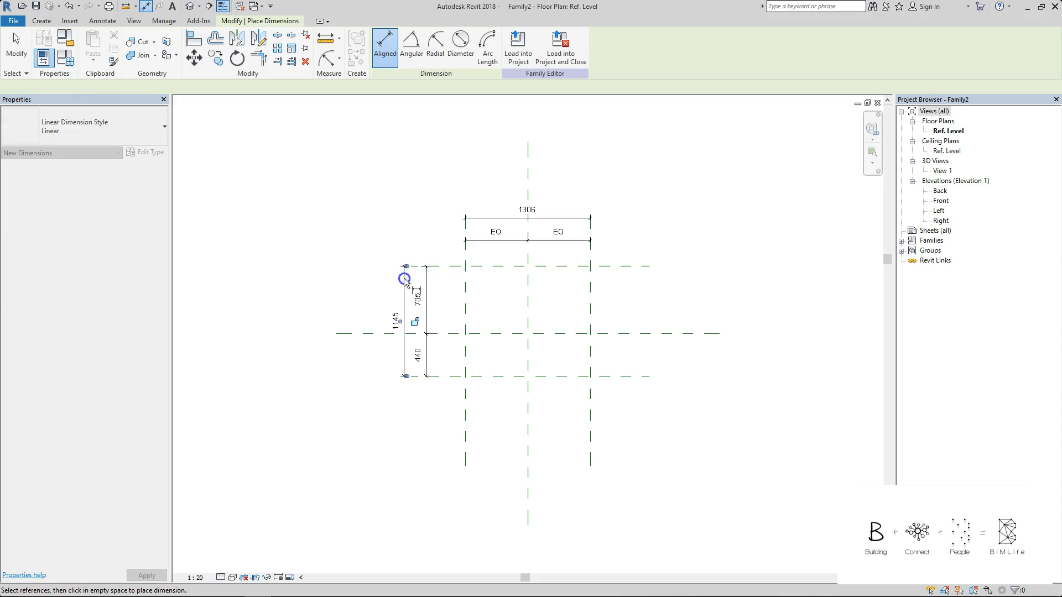
left_click(406, 280)
Make the two segments of the chained dimension across the horizontal reference planes equal.
key("Escape")
key("Escape")
left_click(424, 294)
left_click(452, 329)
left_click(443, 202)
Label the overall dimension between the vertical planes with a new family type parameter named LENGTH.
left_click(524, 218)
left_click(489, 47)
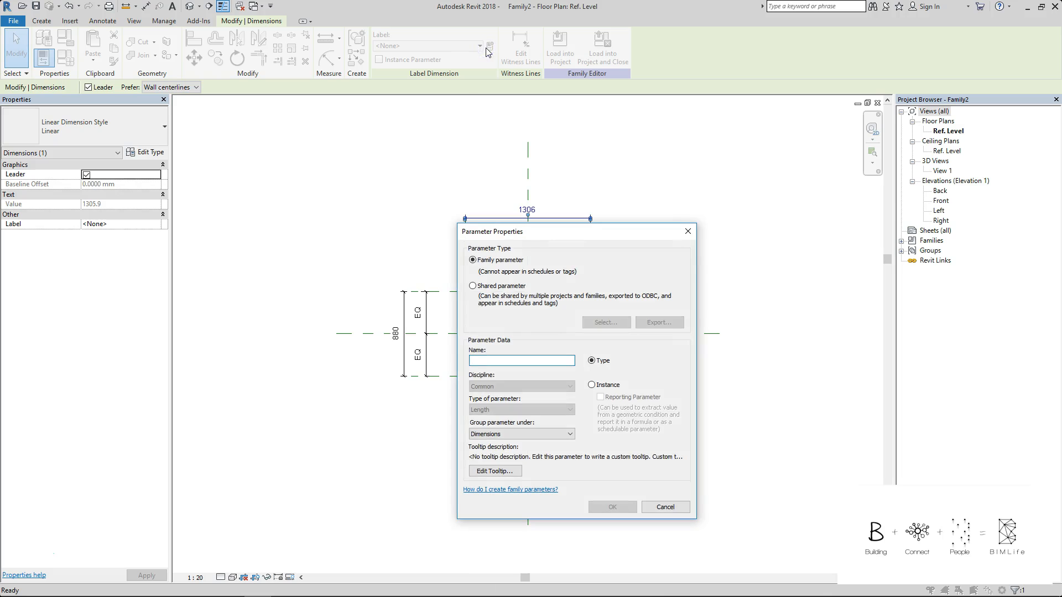
key("Return")
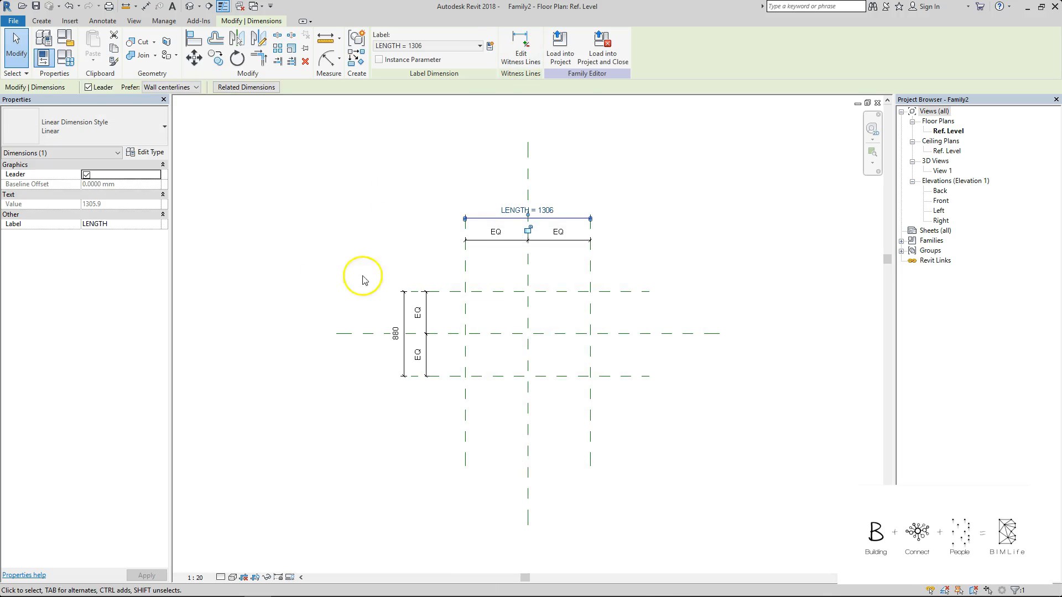
Label the overall dimension between the horizontal planes with a new family type parameter named WIDTH.
left_click(406, 292)
left_click(498, 54)
type("WIDTH")
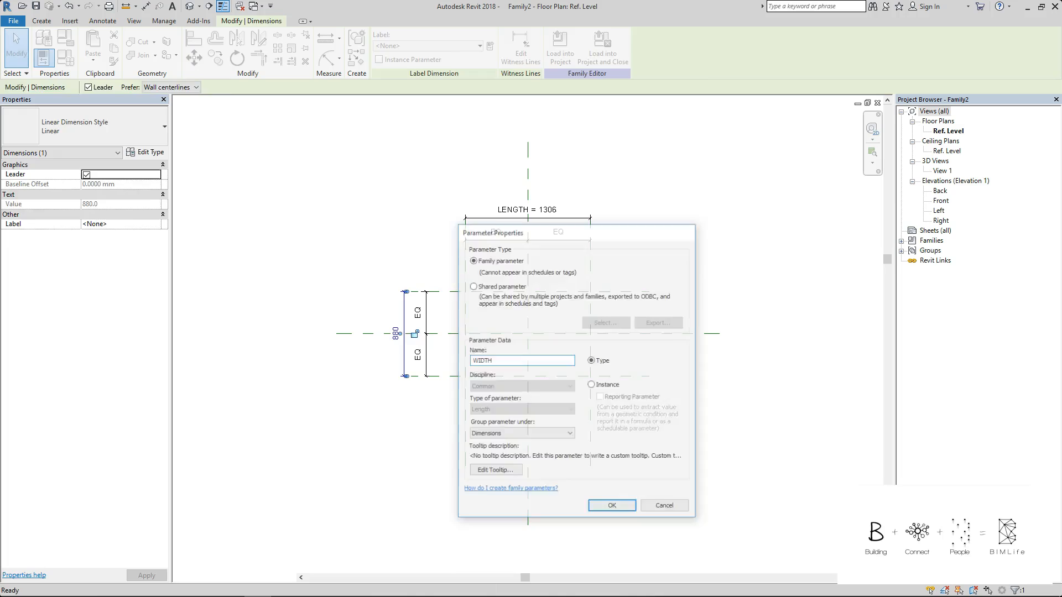
key("Return")
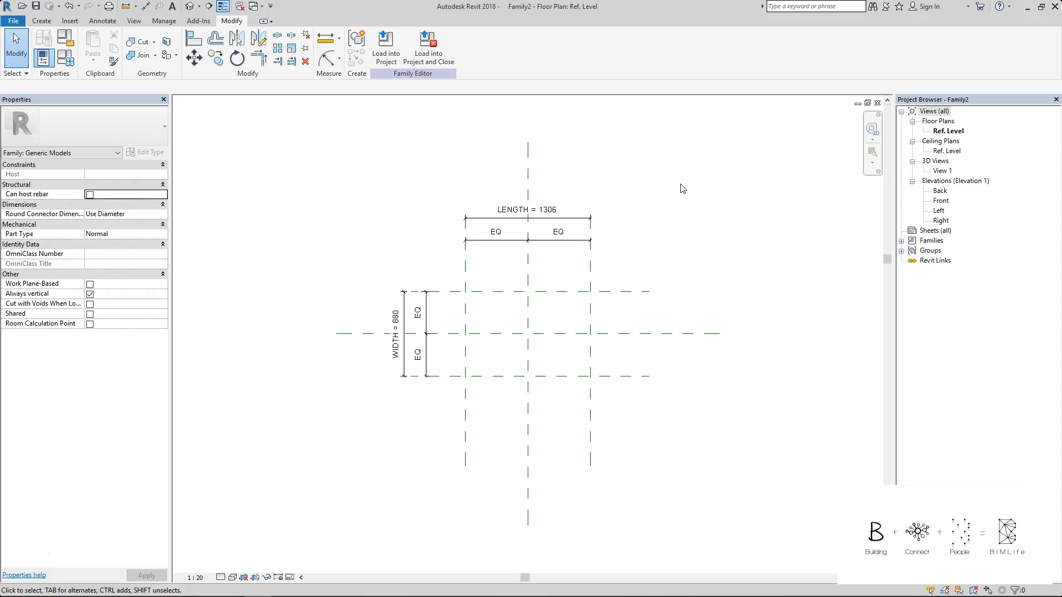
Set the family's LENGTH parameter to 1200 and its WIDTH parameter to 750.
key("t")
left_click(455, 89)
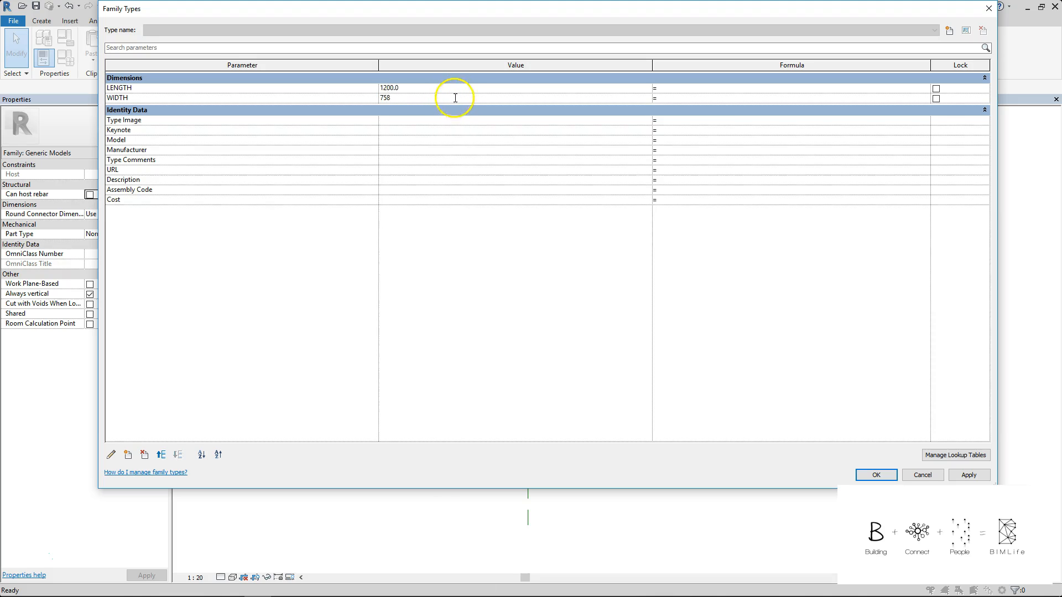
key("Return")
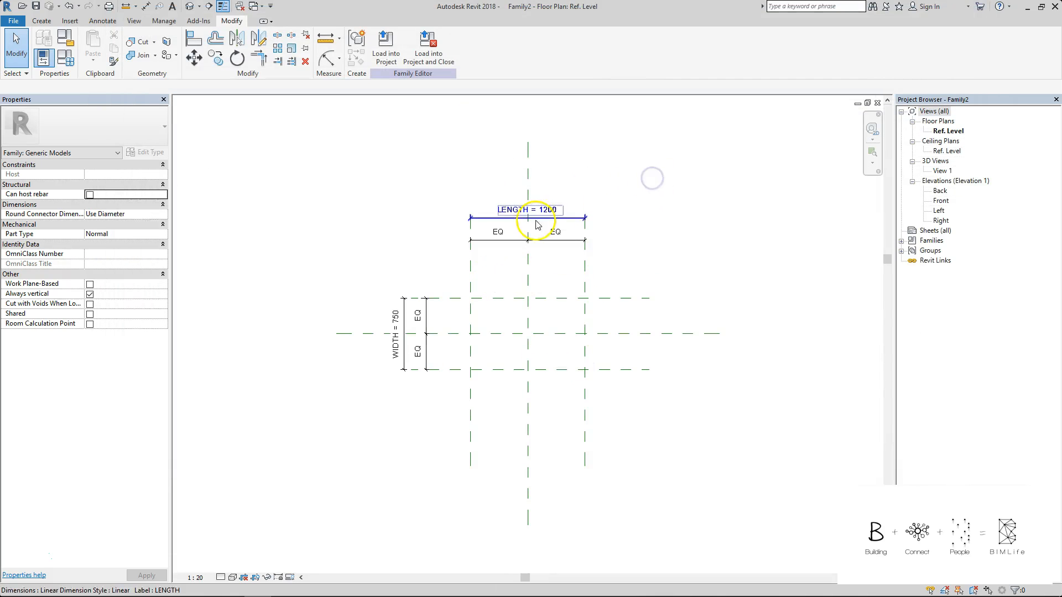
Create a solid extrusion from a 1200 by 750 rectangle snapped to the intersections of the outer reference planes.
left_click(41, 20)
left_click(88, 47)
left_click(415, 36)
left_click(470, 298)
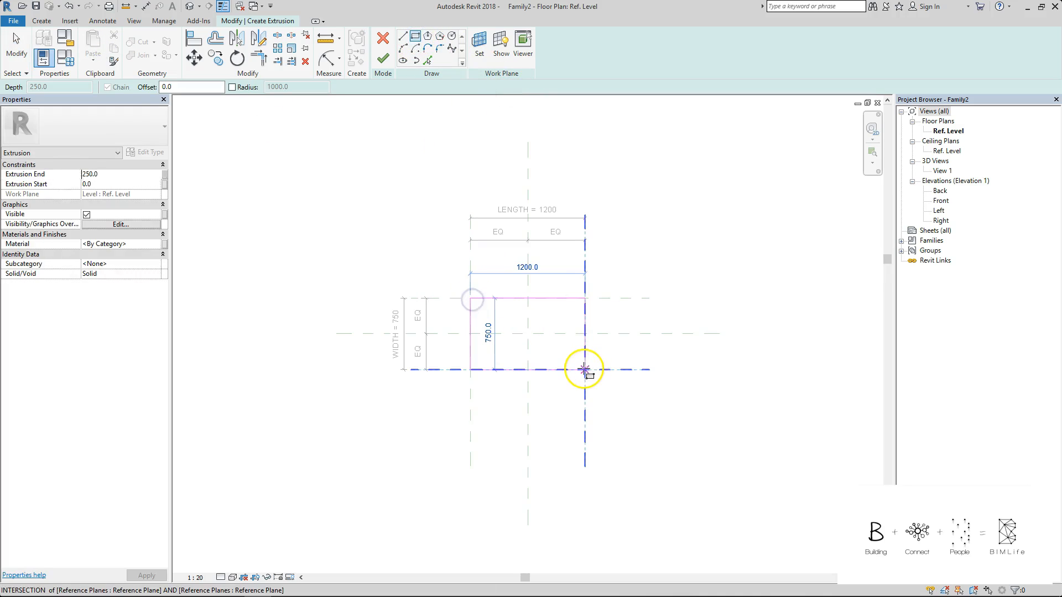
left_click(585, 370)
left_click(489, 360)
left_click(382, 55)
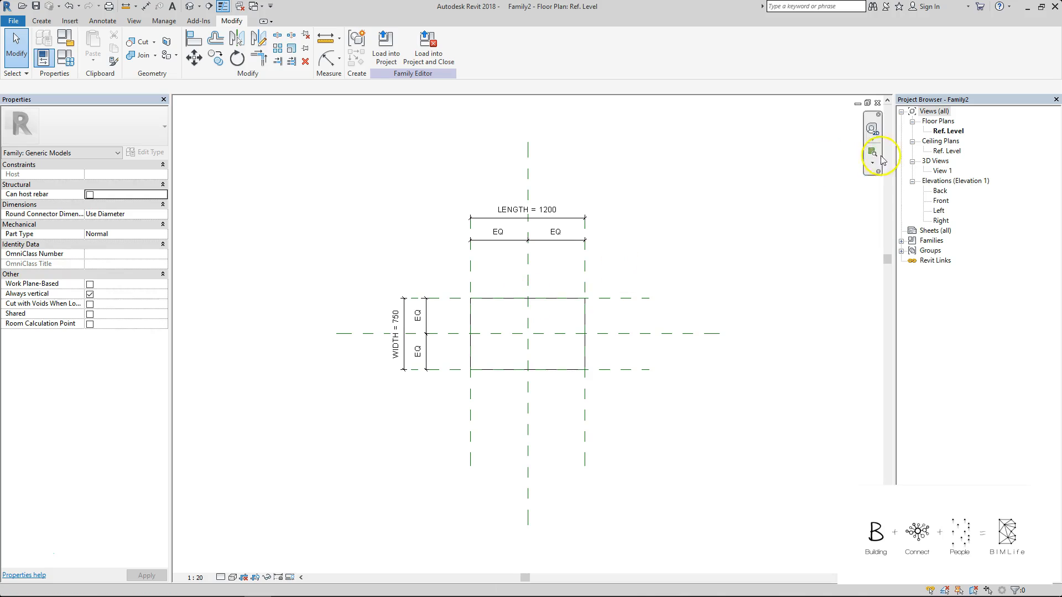
In the Front elevation, place two closely spaced horizontal reference planes well above the extrusion.
double_click(942, 201)
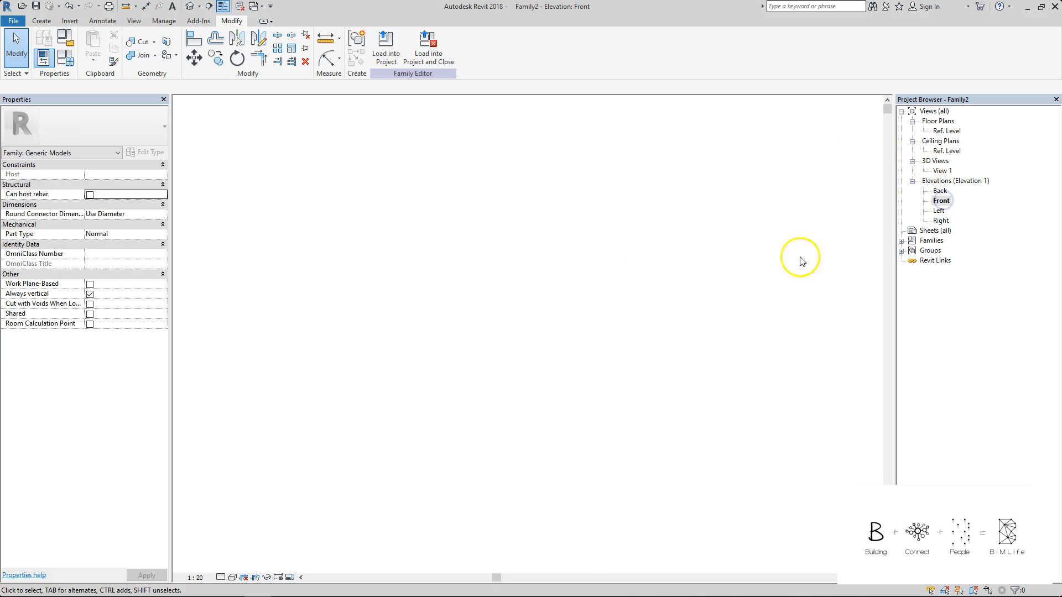
key("r")
key("p")
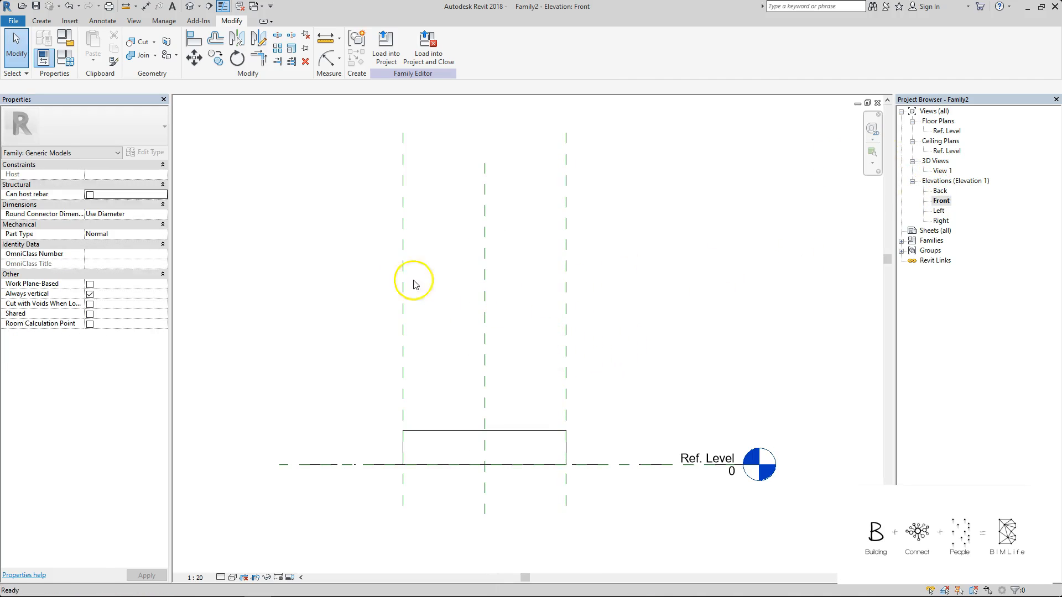
left_click(348, 280)
left_click(669, 279)
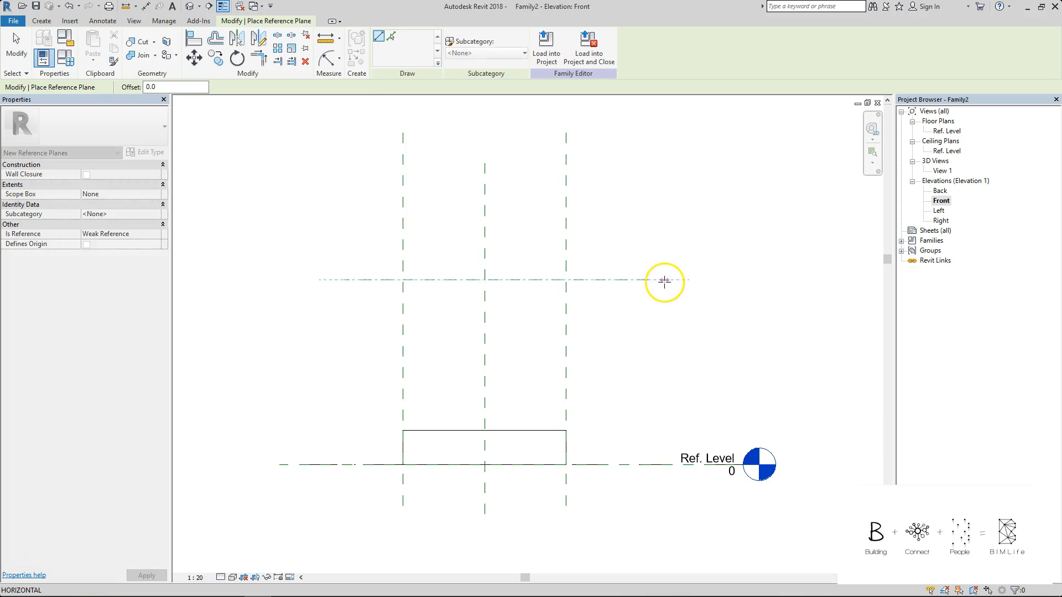
left_click(345, 294)
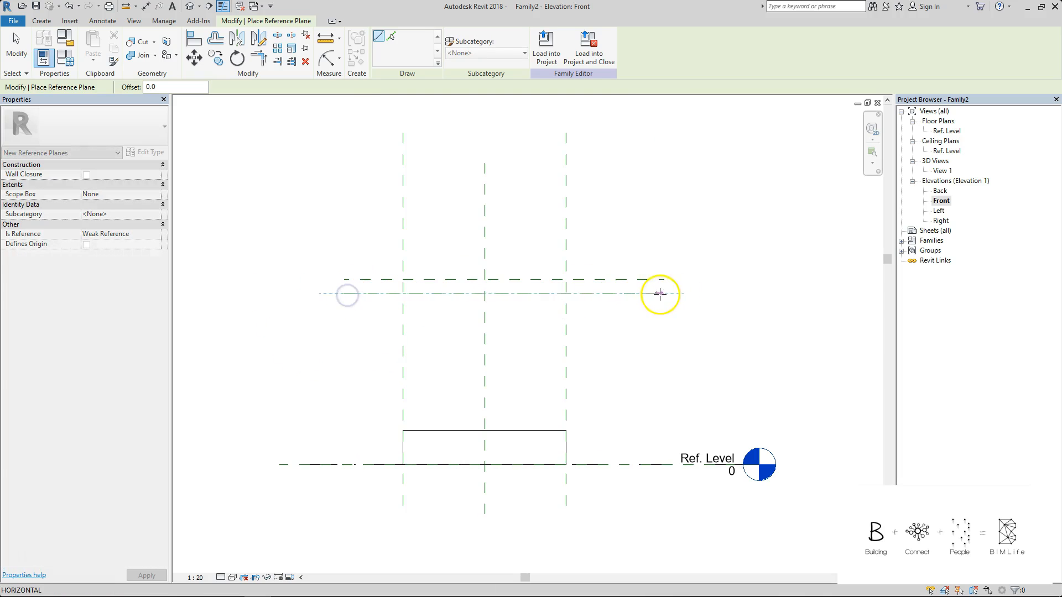
left_click(664, 293)
Dimension the upper reference plane from the Ref. Level, and dimension the gap between the two new reference planes.
key("d")
key("i")
left_click(619, 280)
left_click(628, 464)
left_click(645, 346)
left_click(595, 281)
left_click(598, 293)
left_click(598, 329)
key("Escape")
key("Escape")
Label the dimension between the two close reference planes with a new family parameter named THICKNESS.
left_click(587, 286)
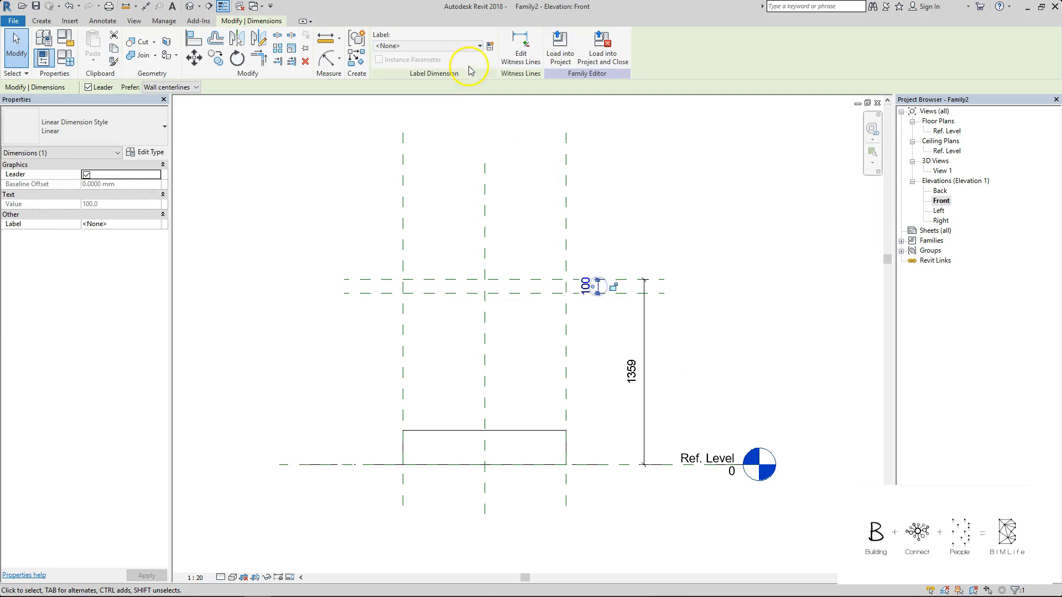
left_click(490, 46)
type("THICKNESS")
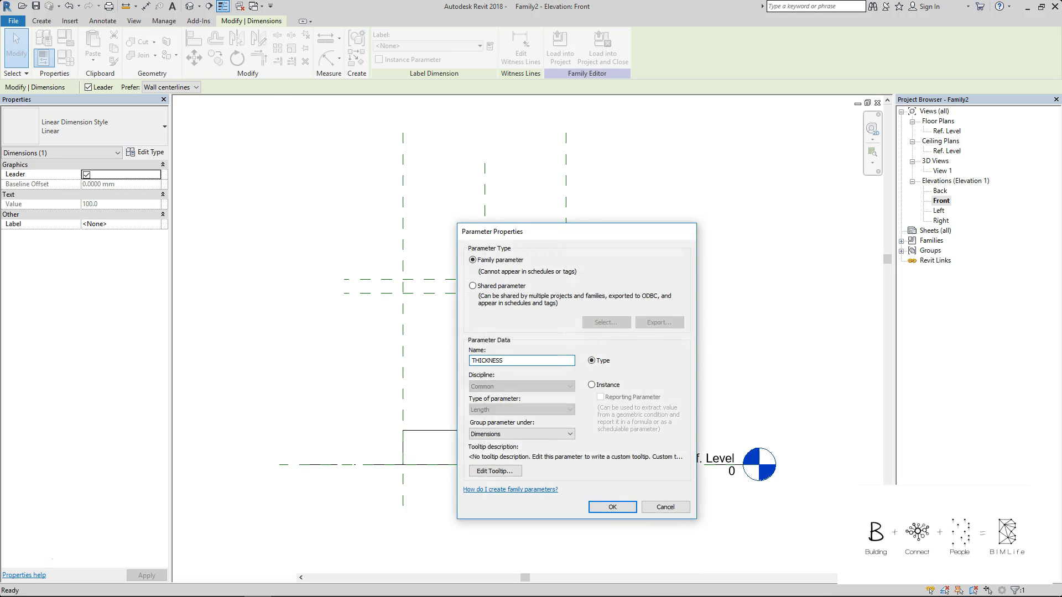
key("Return")
Label the dimension from the Ref. Level with a new HEIGHT parameter and move the THICKNESS dimension closer to it.
left_click(644, 313)
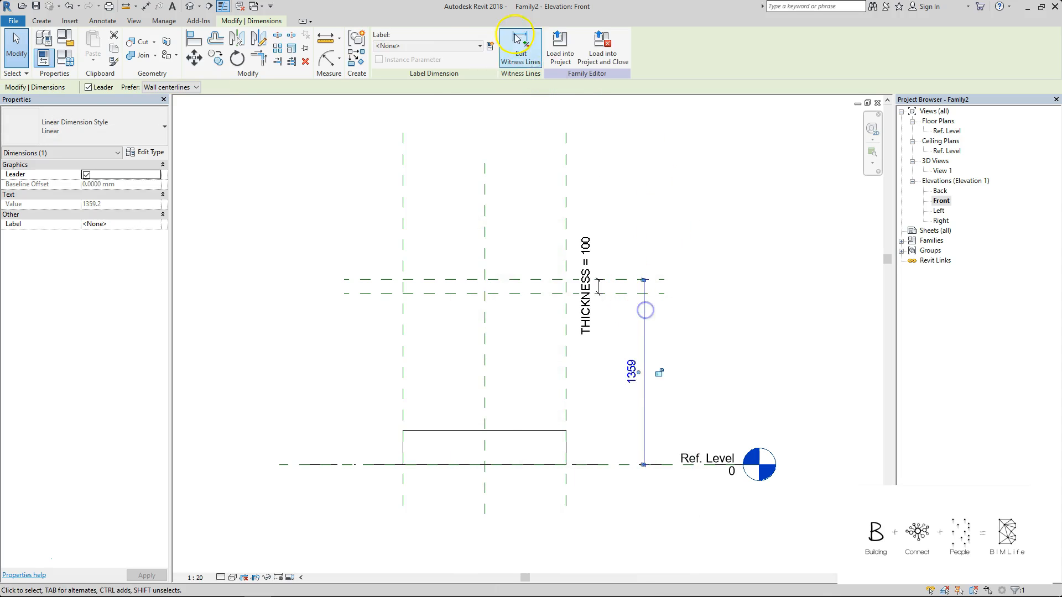
left_click(490, 47)
type("H")
key("Return")
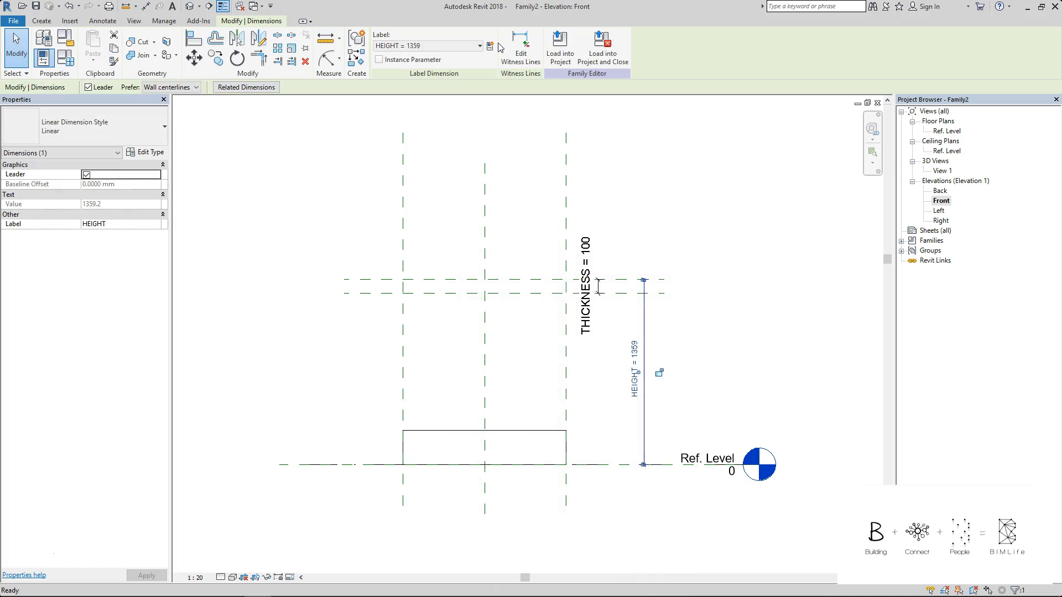
key("Escape")
left_click_drag(600, 263, 624, 263)
left_click(664, 189)
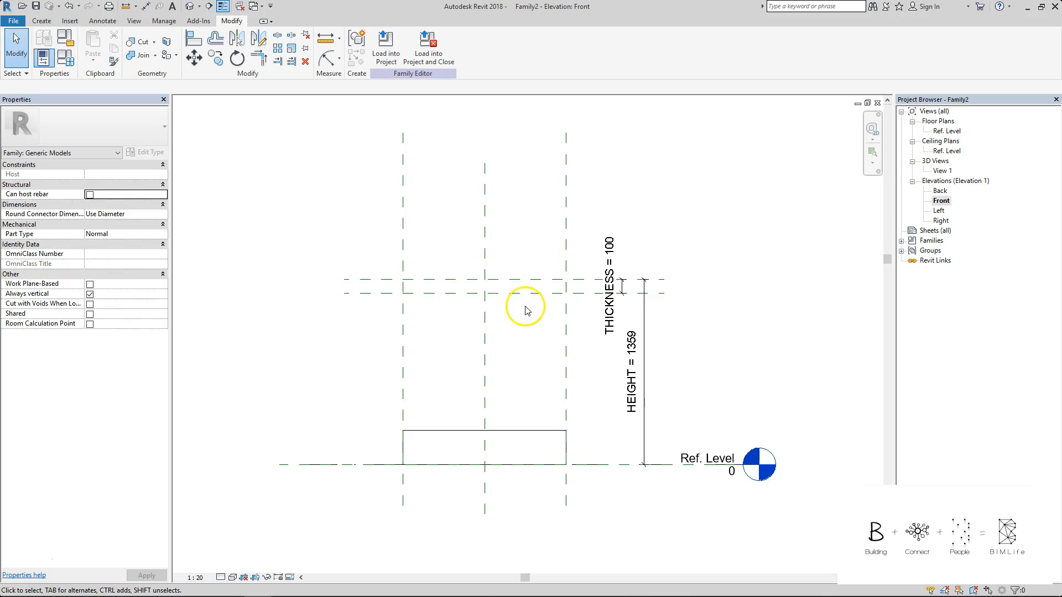
Align and lock the extrusion's top face to the upper reference plane and its bottom face to the lower one.
key("a")
key("l")
left_click(446, 280)
left_click(456, 430)
left_click(437, 293)
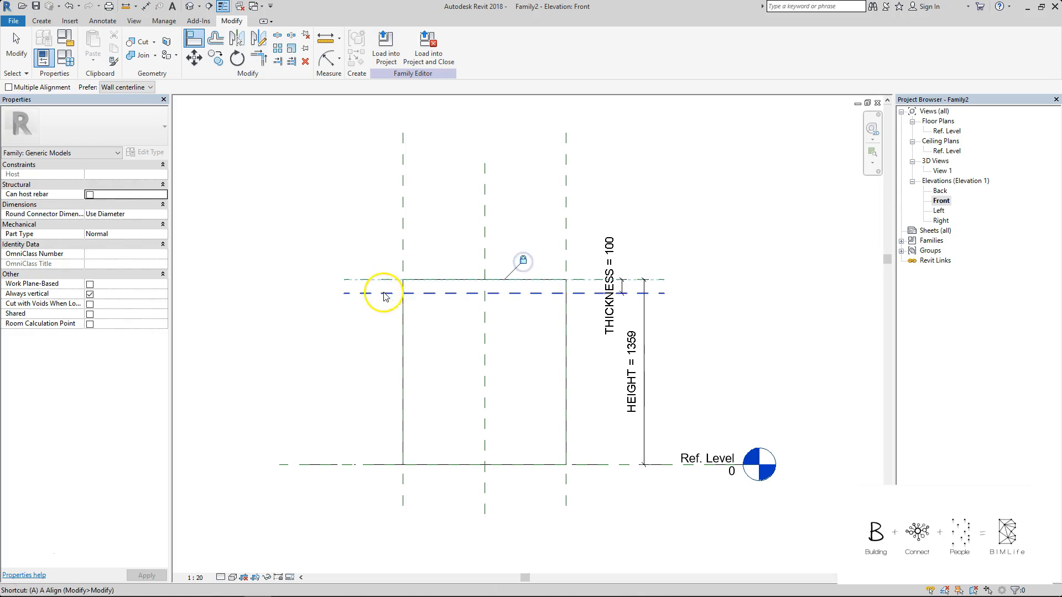
left_click(437, 465)
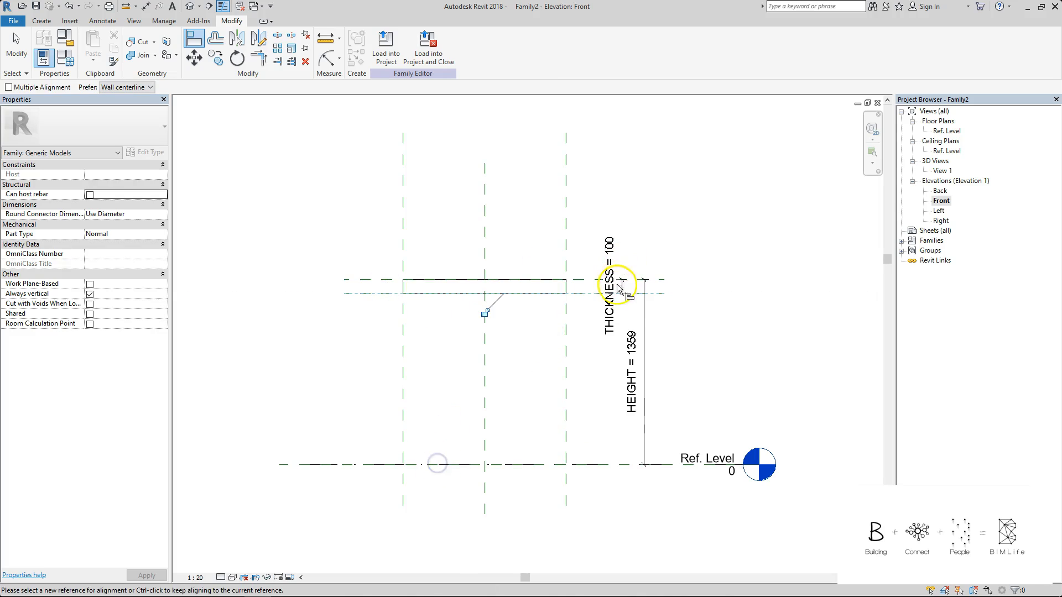
left_click(480, 317)
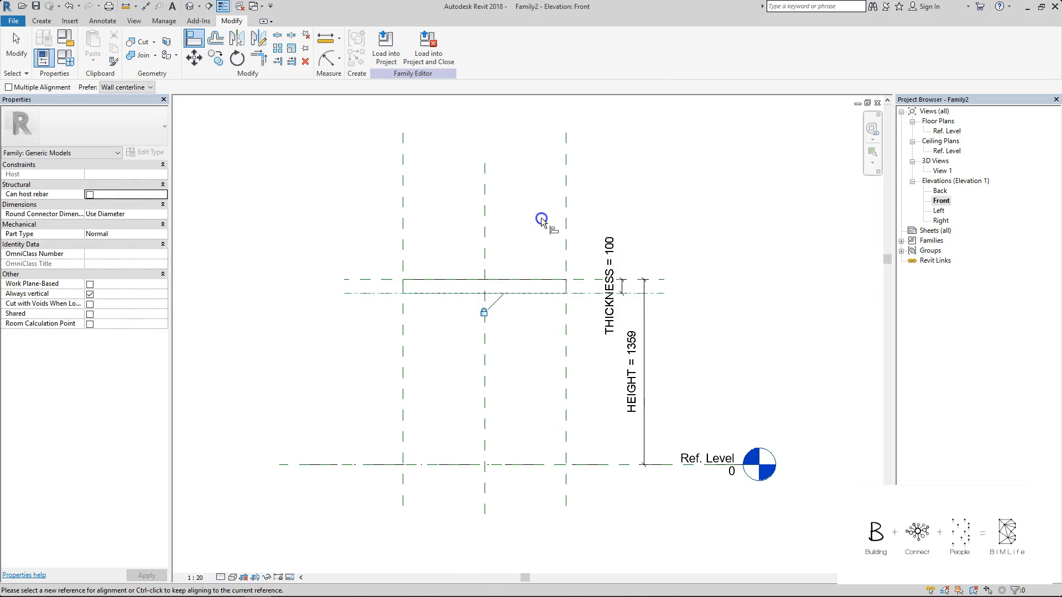
key("Escape")
left_click(746, 200)
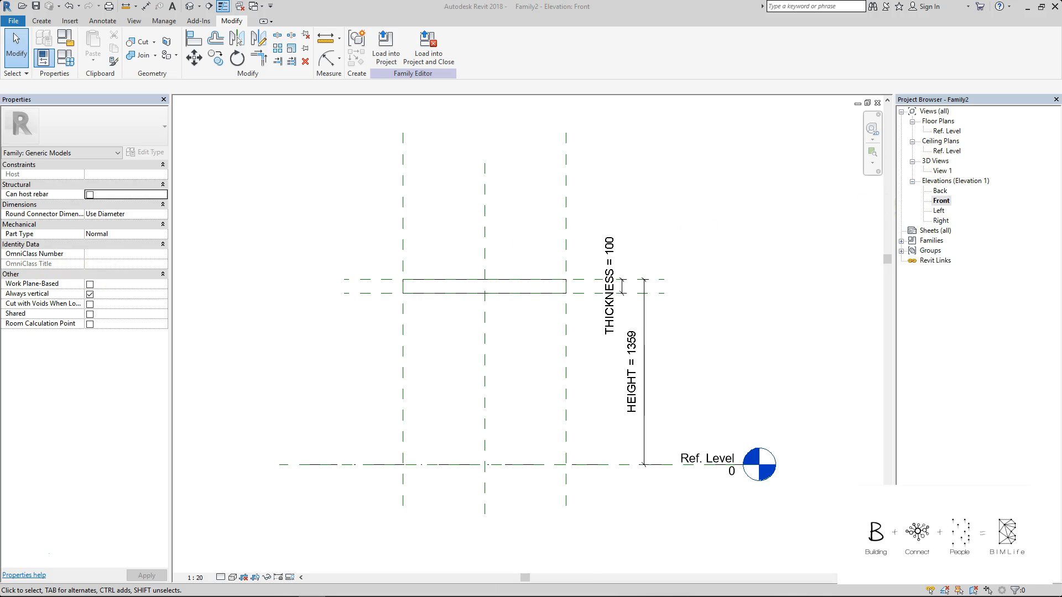
Open the Left elevation and set the family's HEIGHT parameter to 900.
double_click(939, 210)
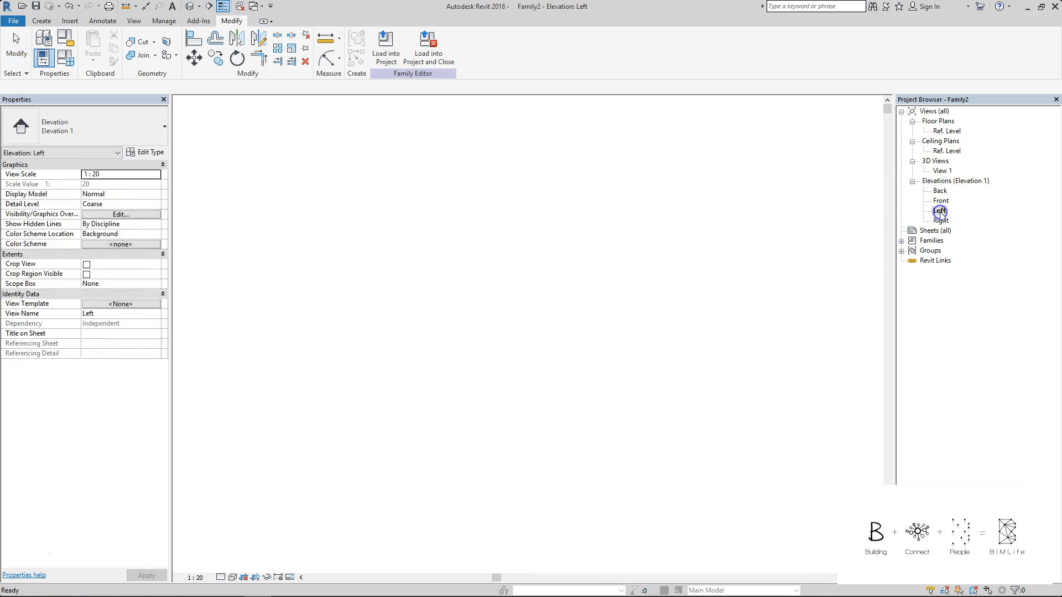
left_click(621, 250)
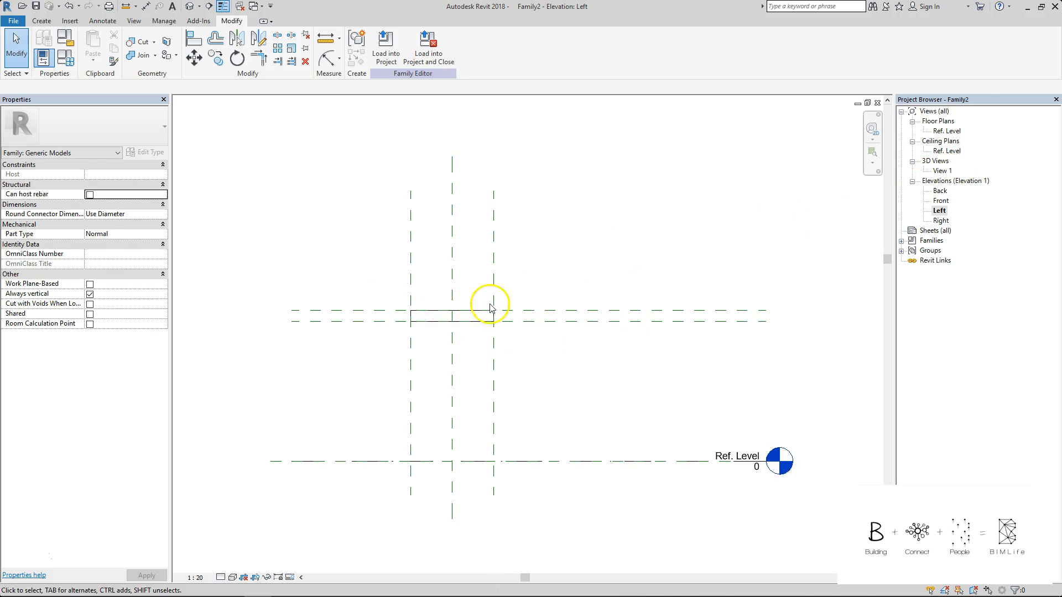
key("f")
key("t")
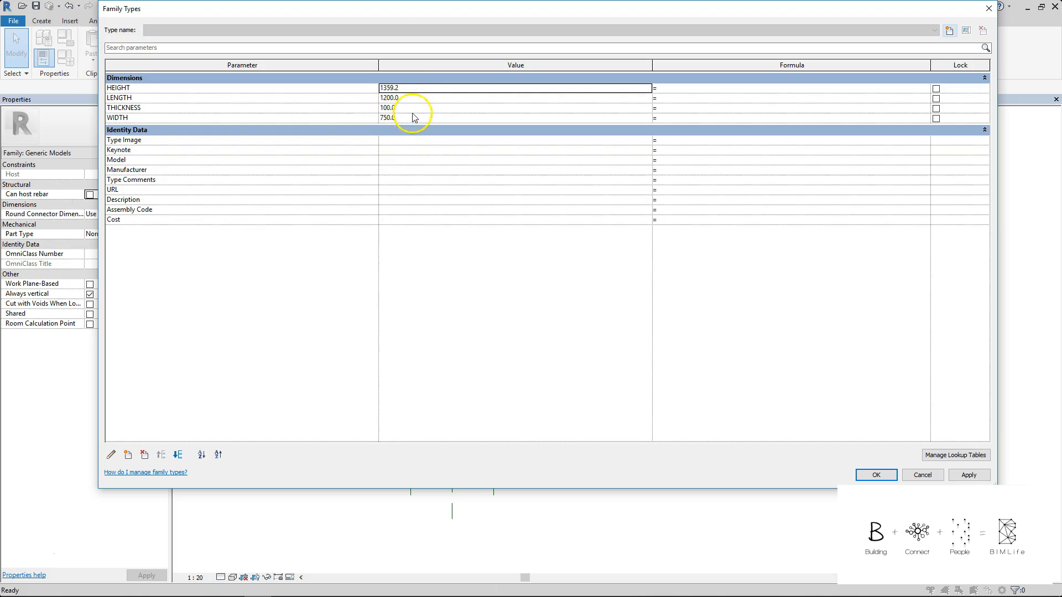
left_click(419, 89)
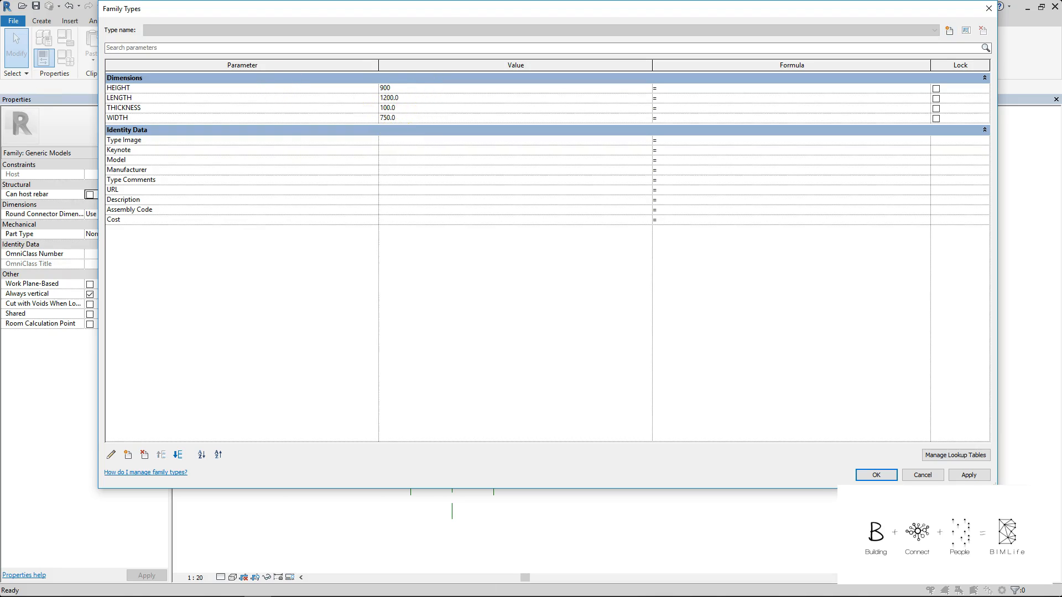
key("Return")
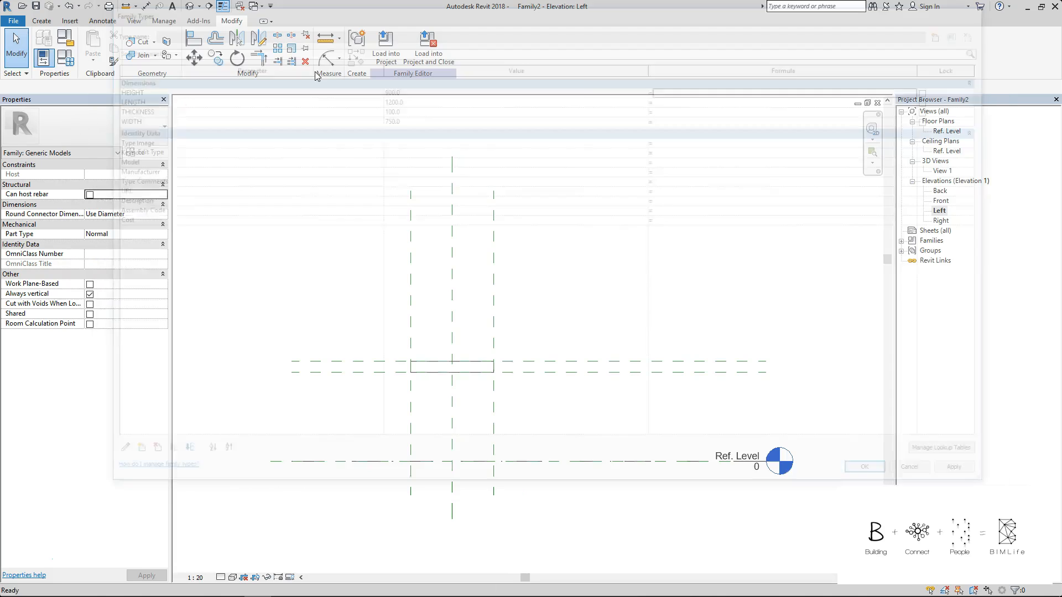
Start a new extrusion and sketch the upper flange below the slab, with a top edge about 680 mm long and a right end about 60 mm high.
middle_click_drag(453, 398, 465, 371)
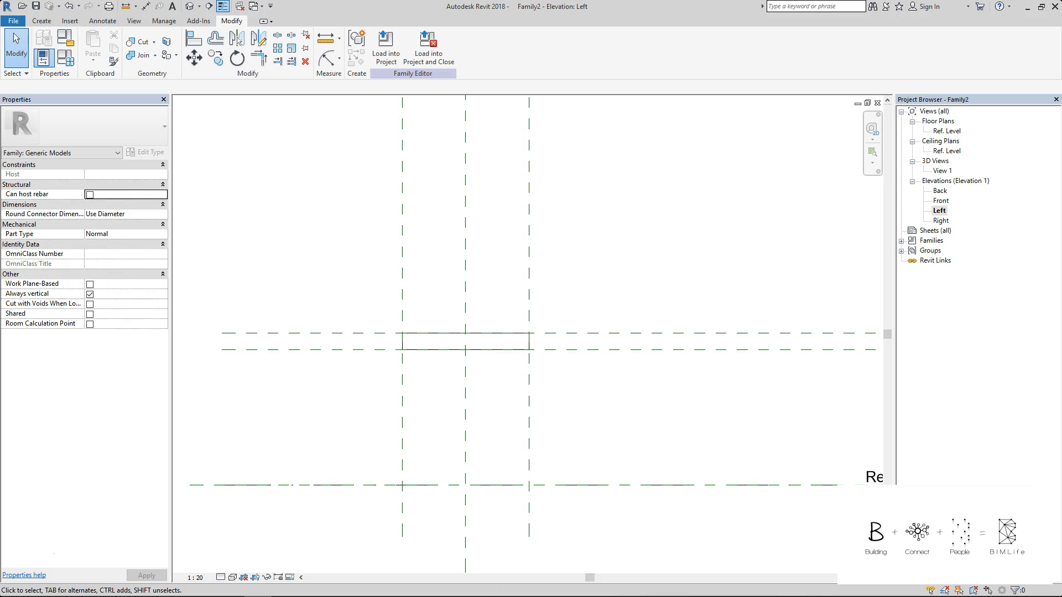
left_click(448, 405)
left_click(34, 24)
left_click(80, 47)
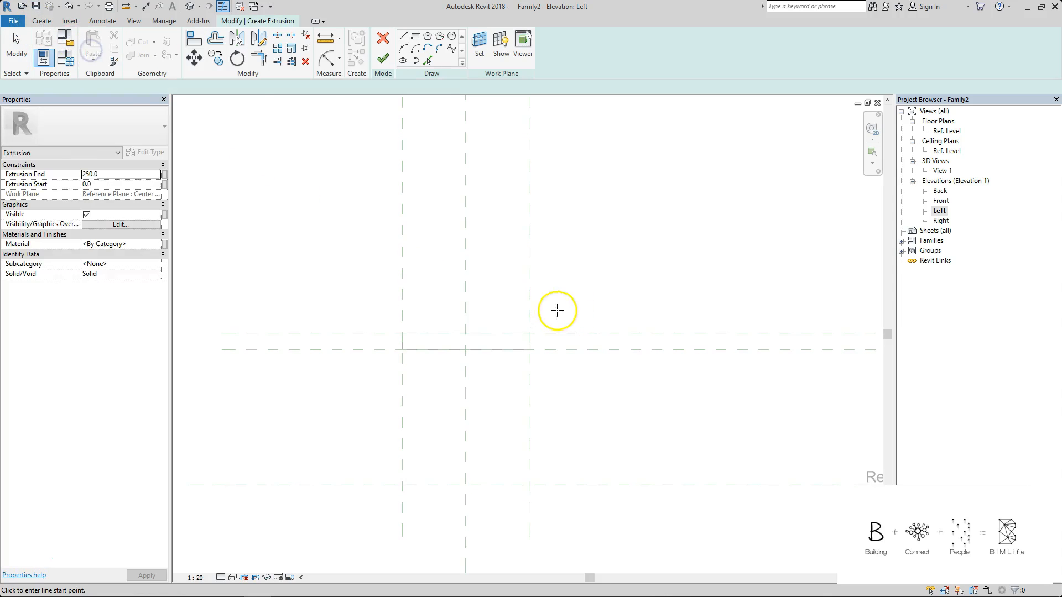
middle_click_drag(455, 459, 446, 416)
scroll(473, 354, "up", 1)
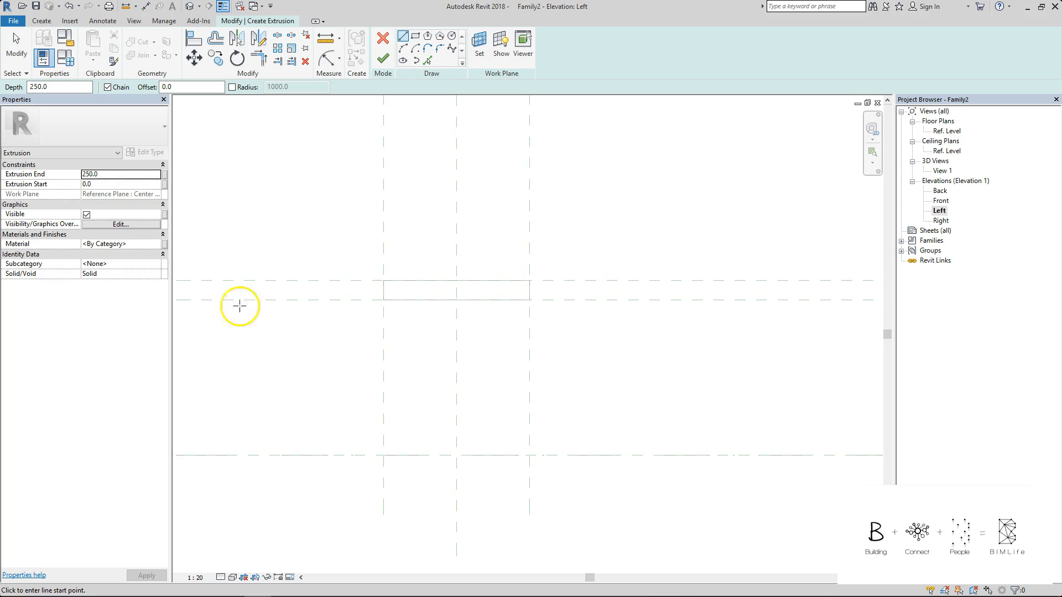
left_click(392, 308)
left_click(523, 308)
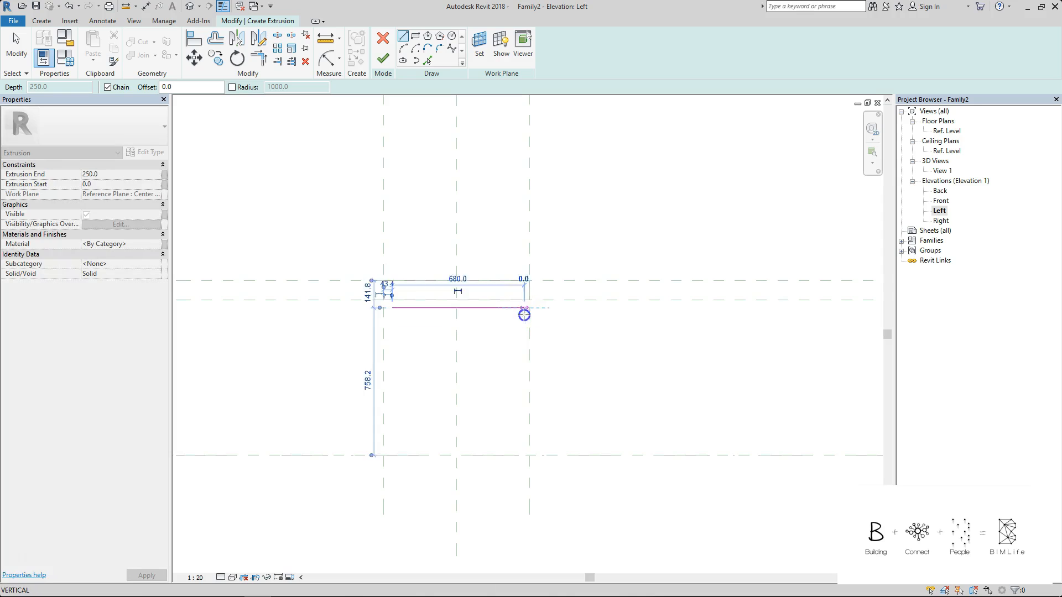
left_click(524, 319)
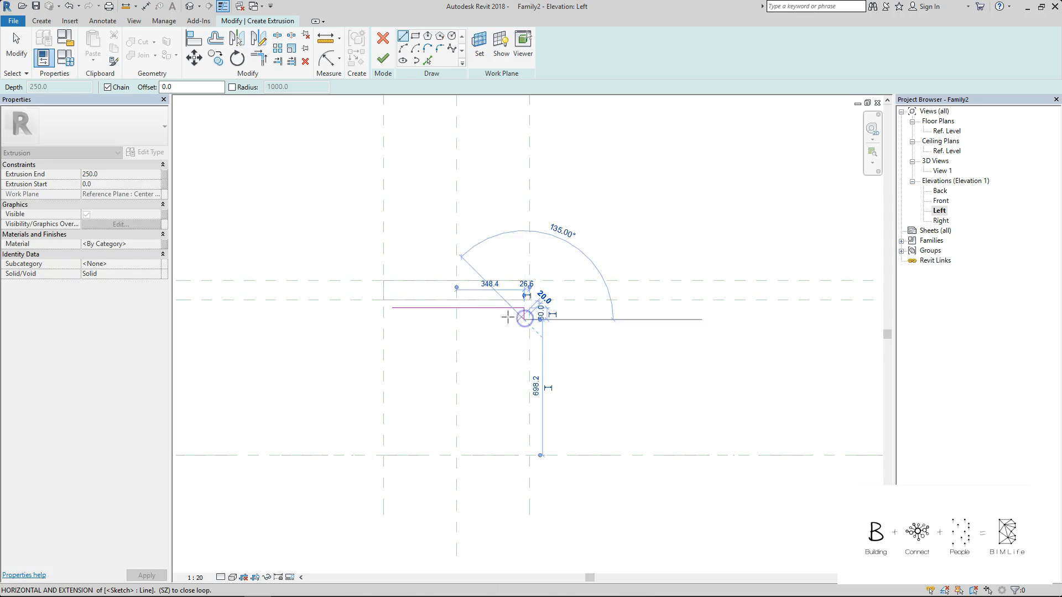
left_click(470, 319)
Continue the profile with a vertical web and a flared base above the Ref. Level, and close the loop at the flange's left end.
left_click(470, 421)
left_click(524, 441)
left_click(523, 448)
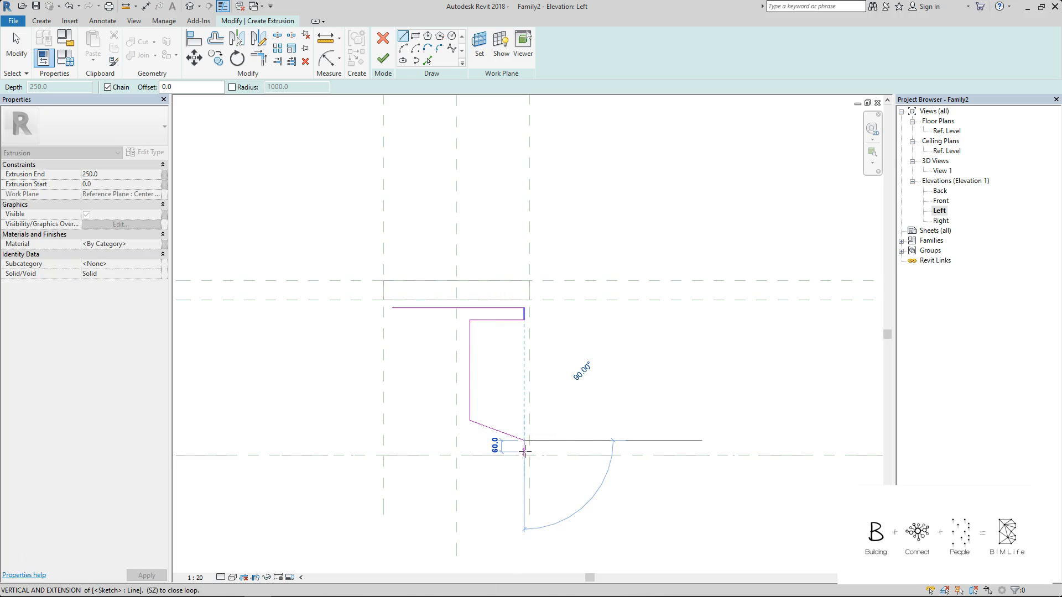
left_click(388, 448)
left_click(389, 433)
left_click(442, 412)
left_click(442, 320)
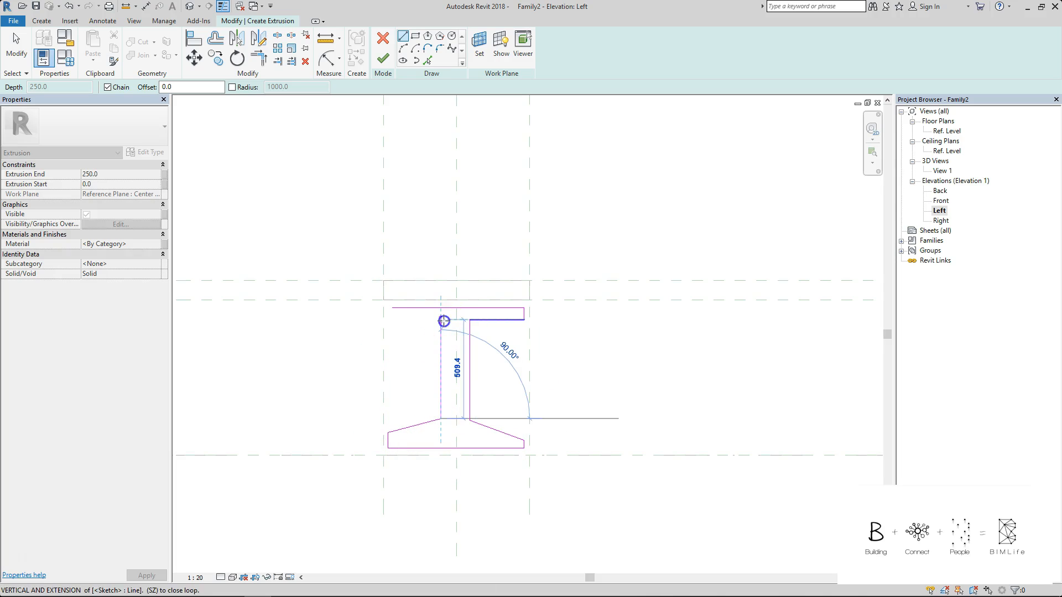
left_click(393, 320)
left_click(393, 309)
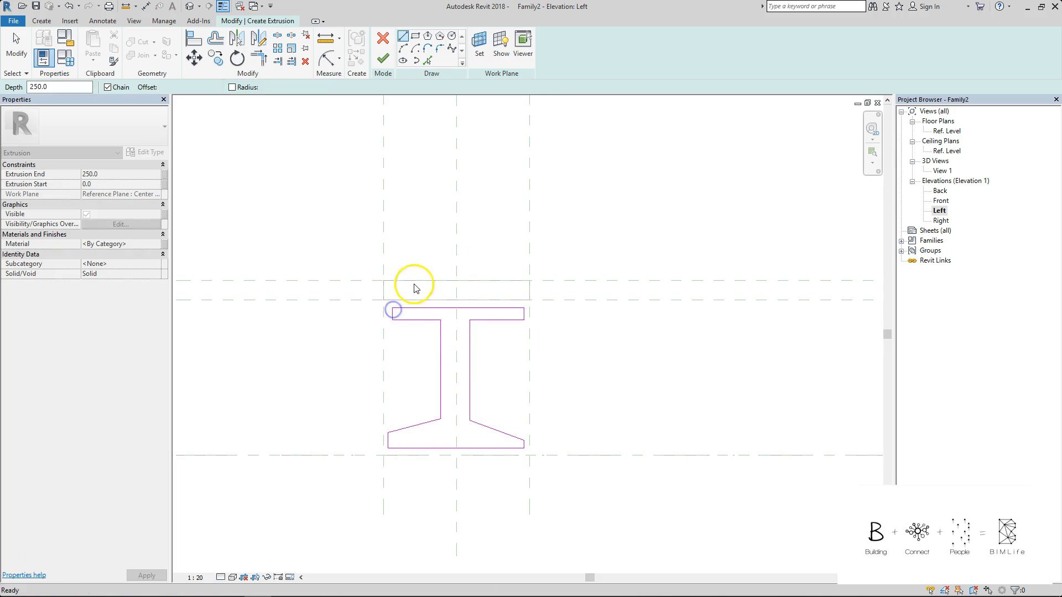
key("Escape")
Dimension the flange's left end from the left reference plane and set the distance to 50 mm.
scroll(414, 288, "up", 1)
middle_click_drag(412, 311, 407, 291)
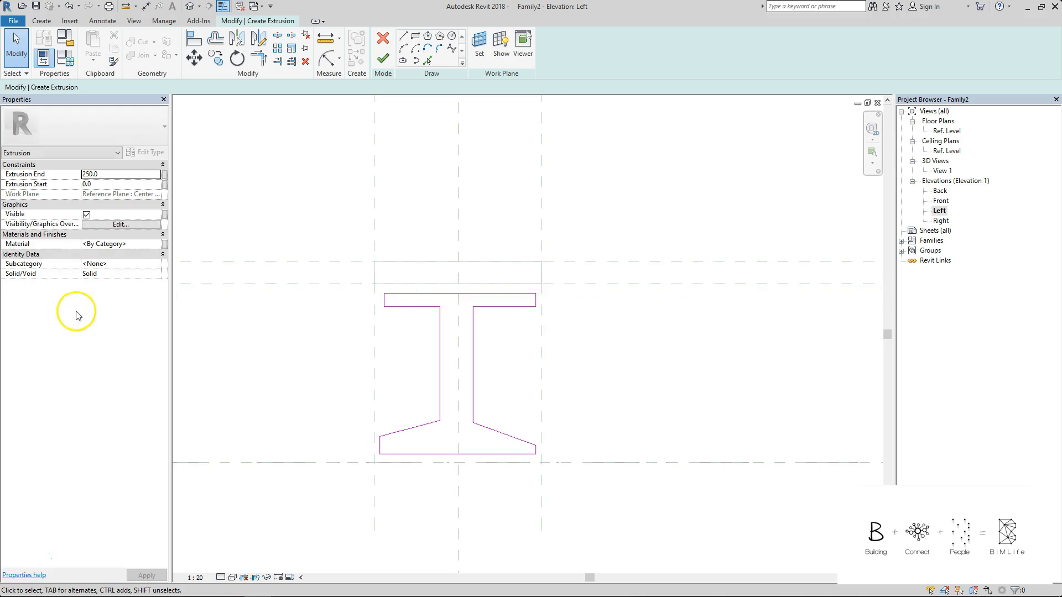
key("d")
key("i")
left_click(372, 189)
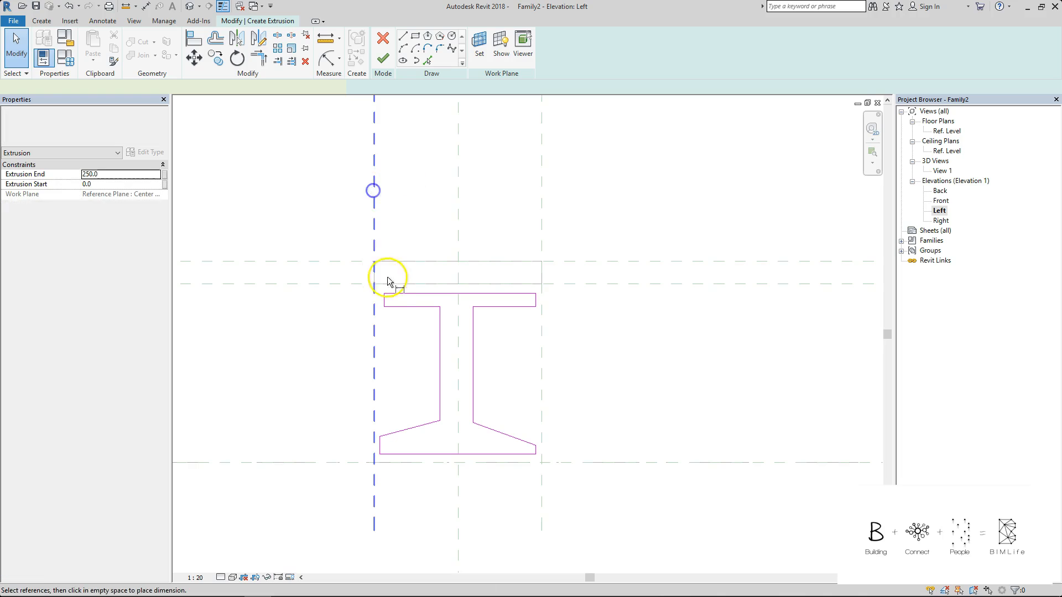
left_click(385, 297)
left_click(406, 194)
key("Escape")
left_click(385, 300)
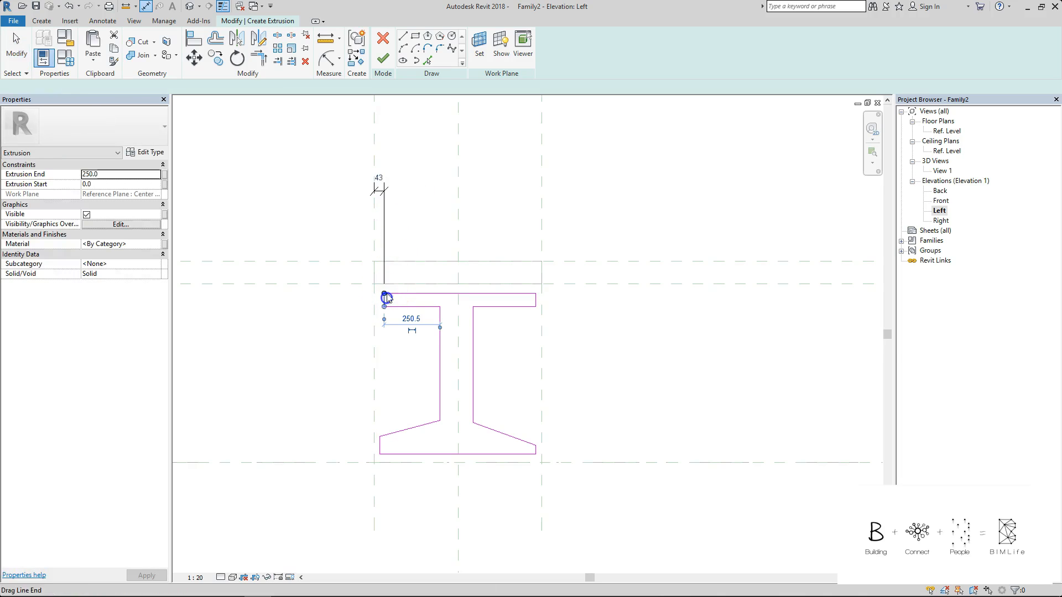
left_click(380, 174)
type("20")
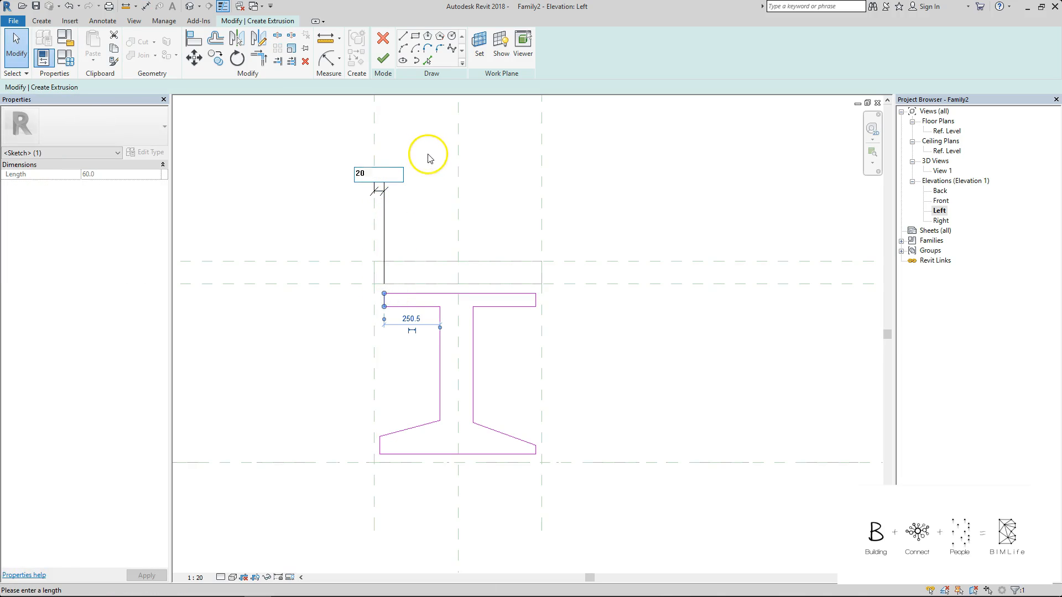
key("Return")
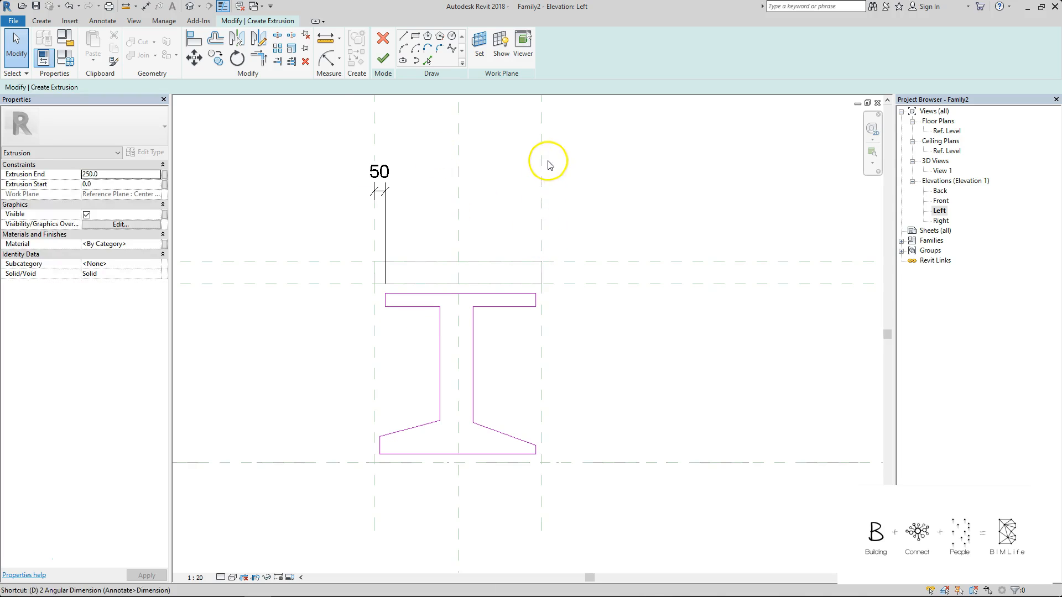
Dimension the flange's right end from the right reference plane and set the distance to 50 mm.
key("d")
key("i")
left_click(536, 306)
left_click(541, 301)
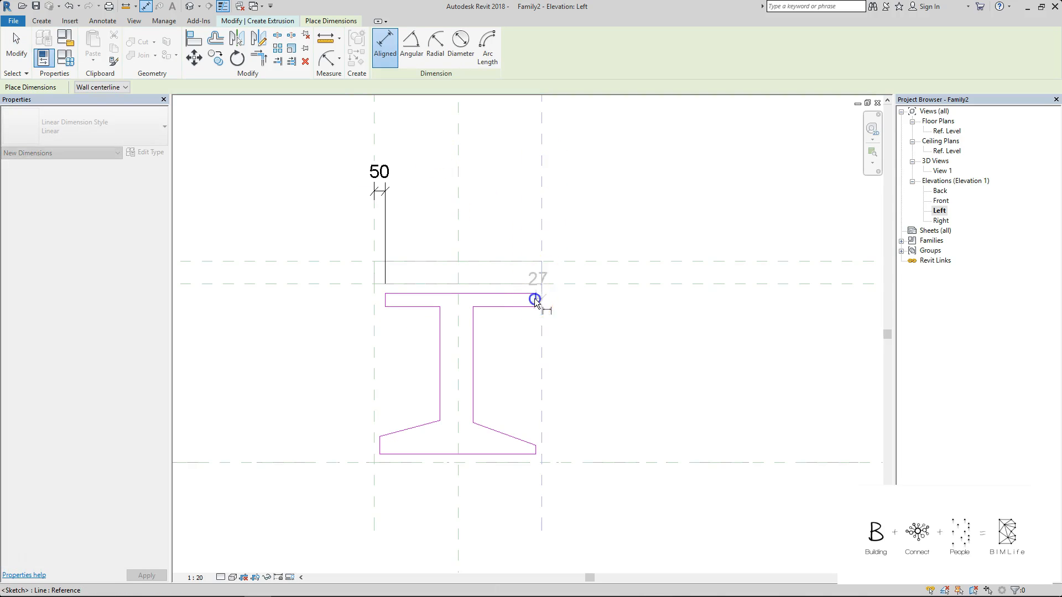
left_click(522, 191)
key("Escape")
left_click(535, 300)
left_click(546, 184)
type("50")
left_click(631, 186)
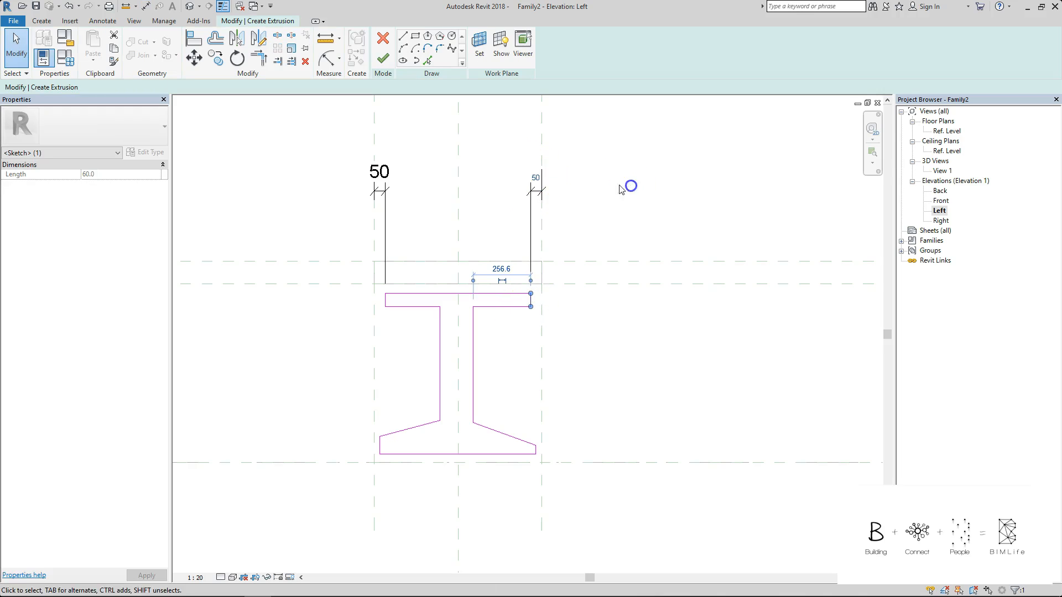
left_click(606, 199)
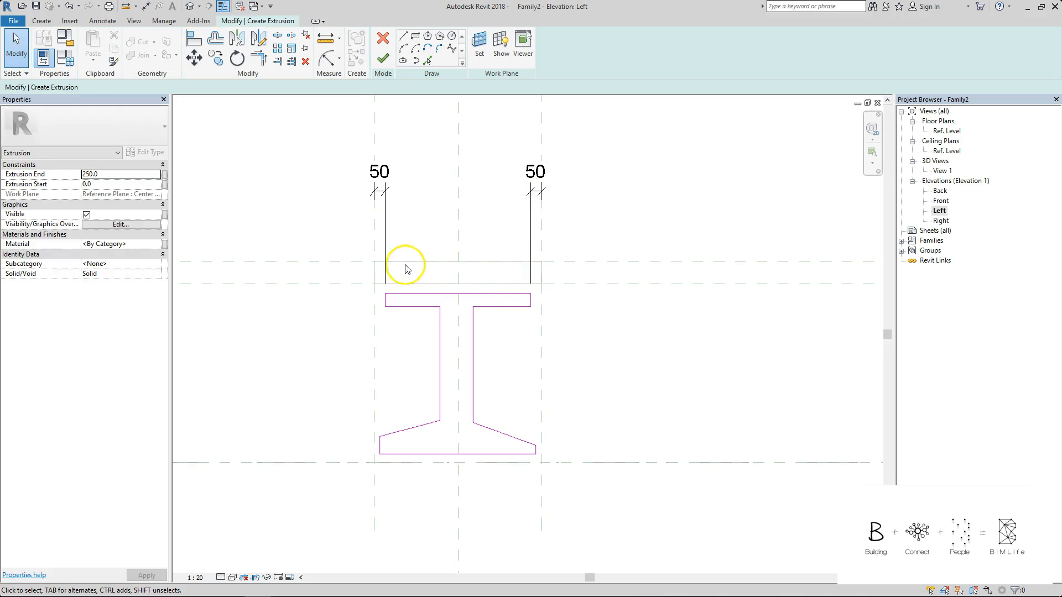
Lock both 50 mm dimensions at the flange ends.
left_click(399, 188)
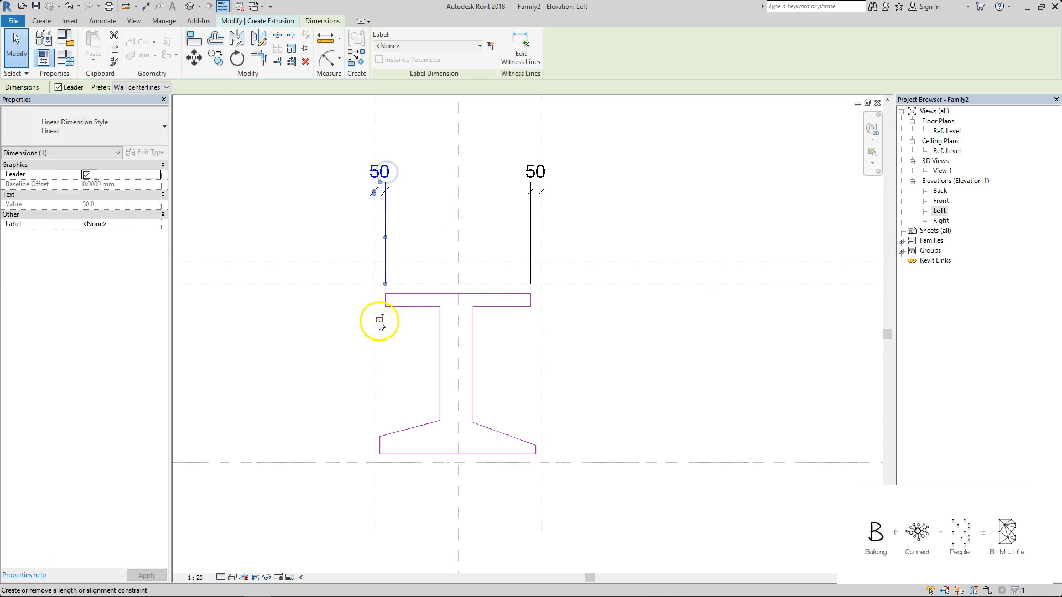
left_click(497, 183)
left_click(539, 174)
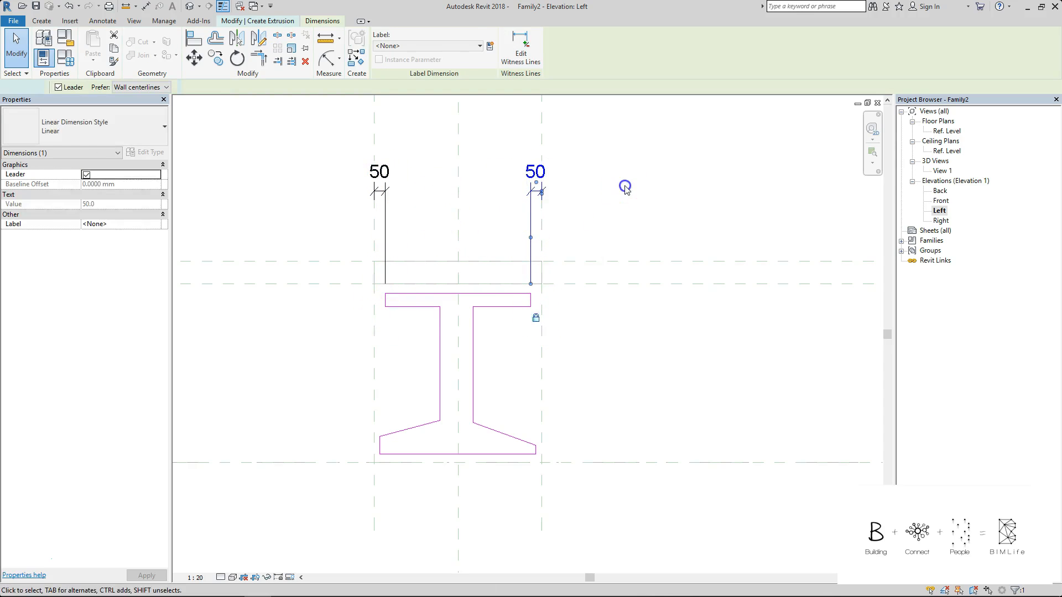
Align and lock the flange's top edge to the reference plane at the slab's underside.
key("al")
left_click(338, 284)
left_click(422, 294)
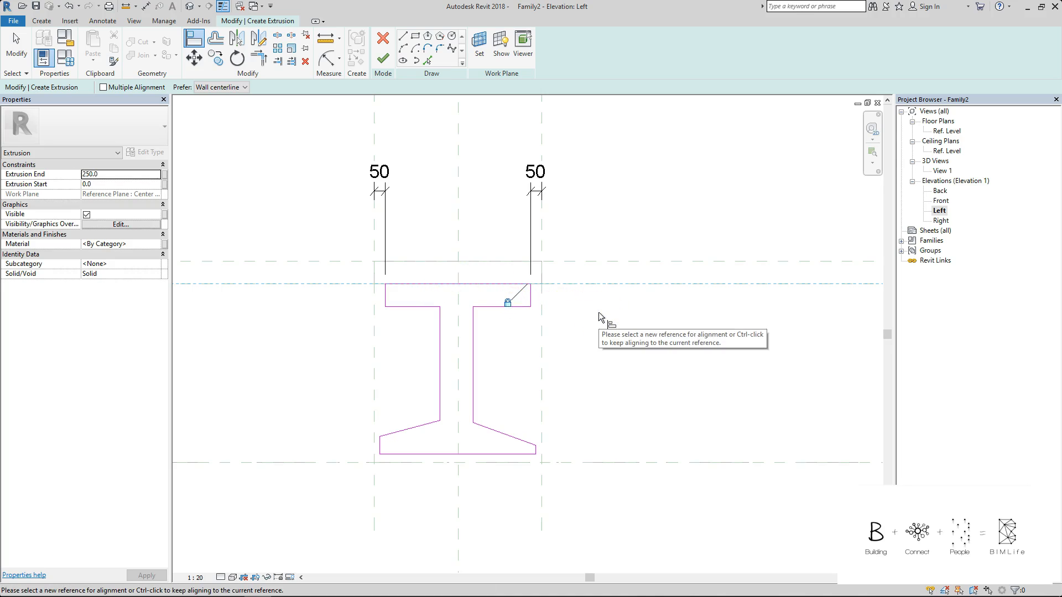
Dimension the flange's right underside edge from the reference plane at the slab's underside.
key("di")
left_click(518, 306)
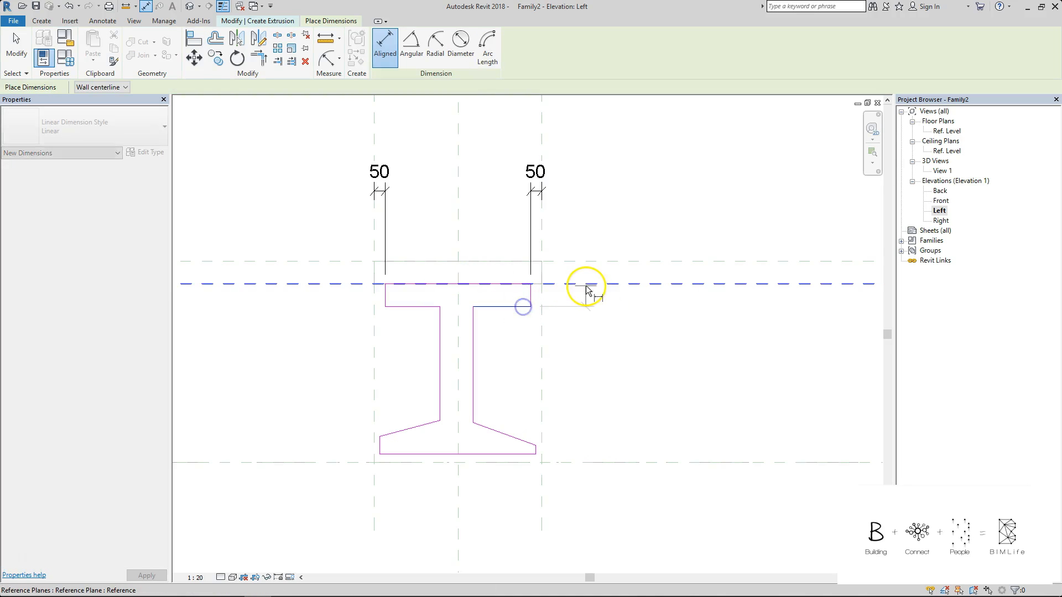
left_click(598, 285)
left_click(614, 329)
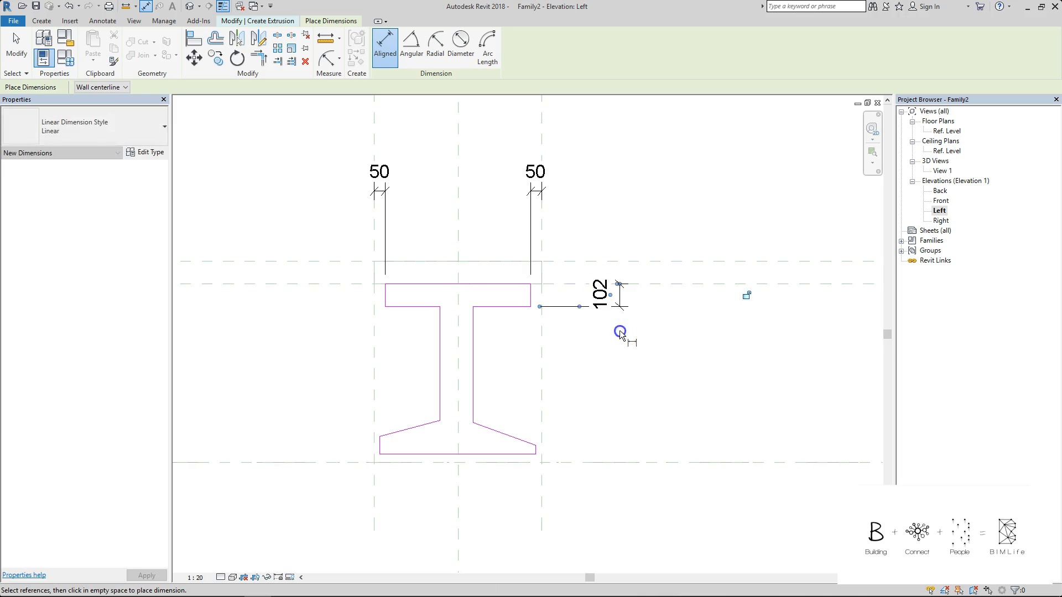
key("Escape")
key("Escape")
Set the flange thickness dimension to 25 mm and lock it.
left_click(511, 308)
left_click(602, 296)
type("25")
key("Return")
left_click(681, 305)
left_click(618, 288)
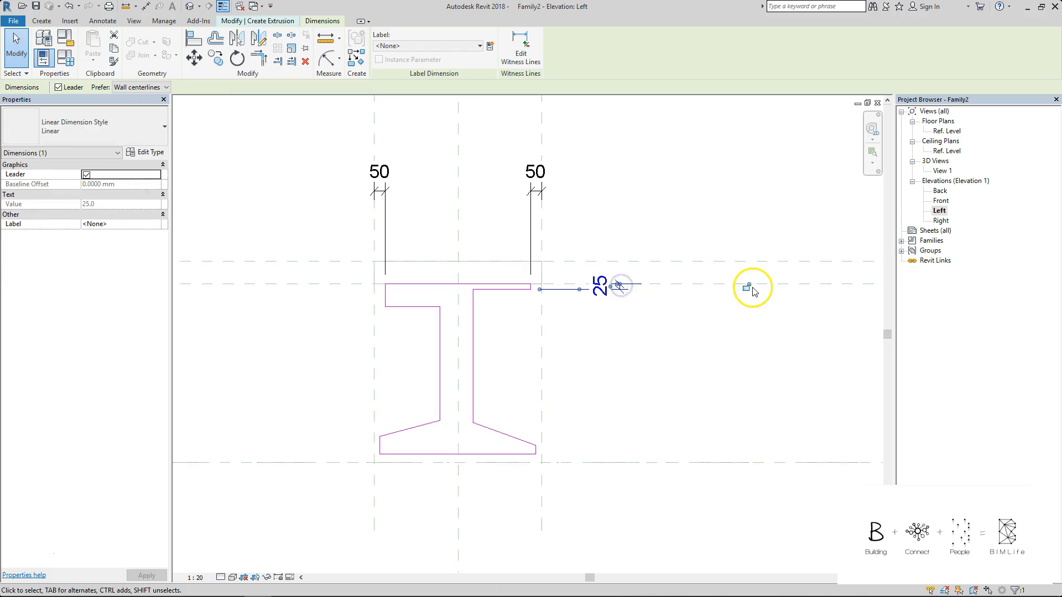
left_click(605, 256)
Align and lock the flange's left underside edge to the right underside edge.
key("a")
key("l")
left_click(539, 290)
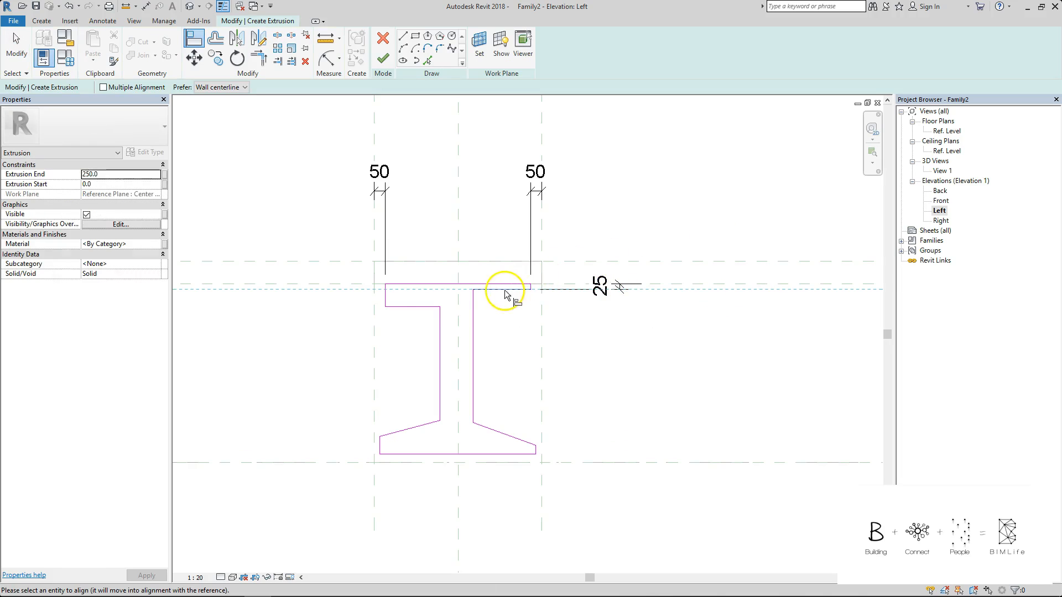
left_click(404, 306)
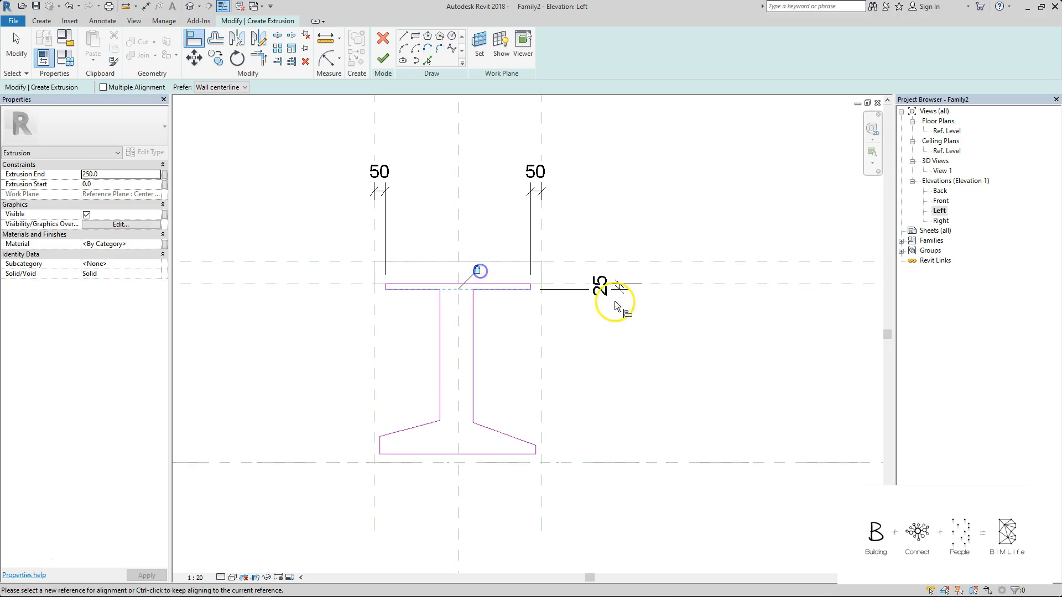
left_click(521, 292)
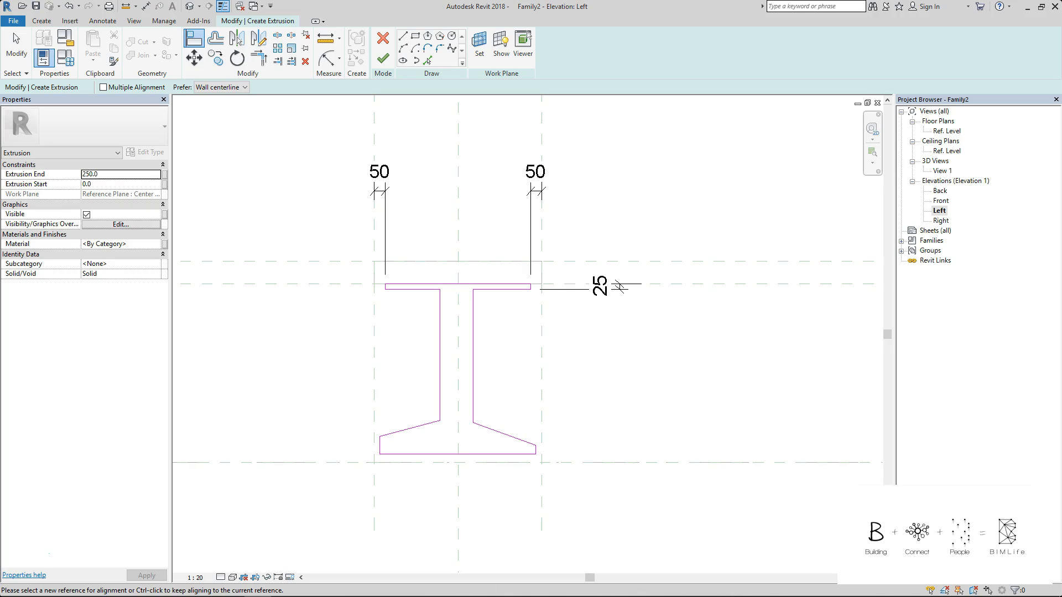
right_click(408, 440)
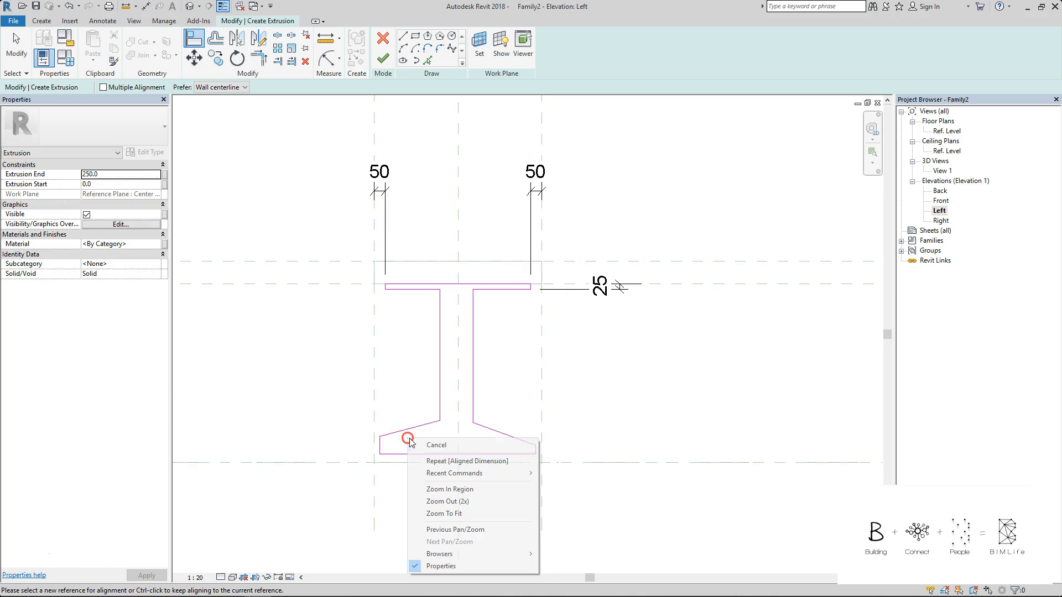
left_click(436, 444)
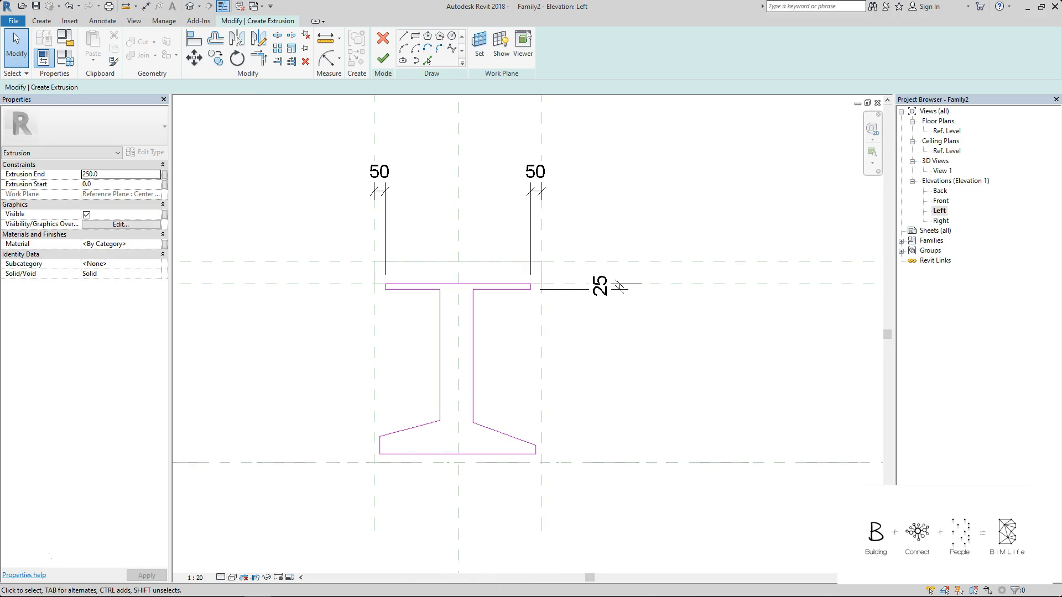
Align and lock the base's left and right ends to the outer reference planes and its bottom edge to the Ref. Level.
scroll(368, 451, "up", 3)
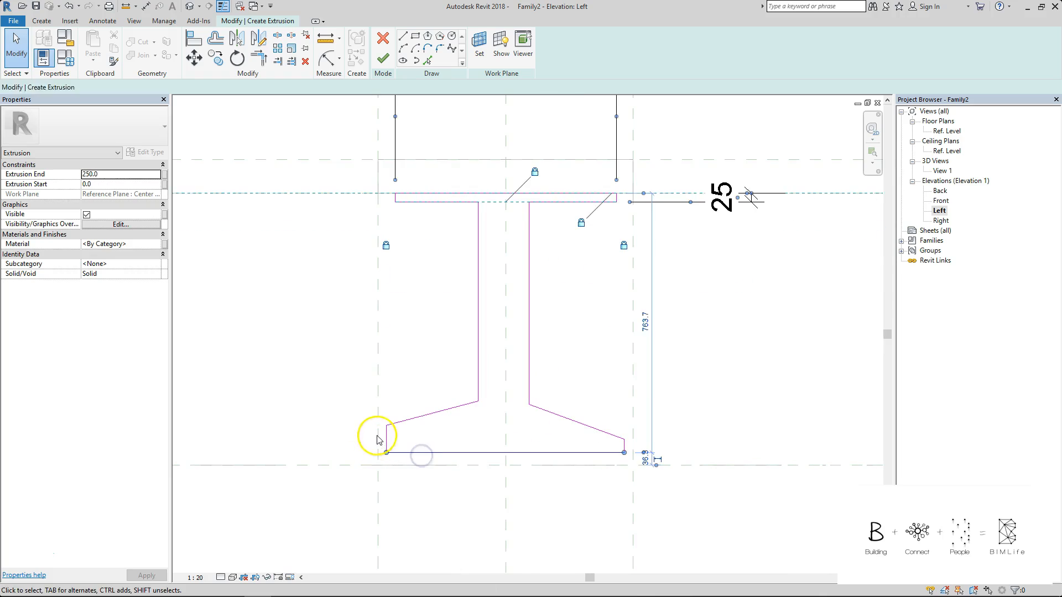
key("a")
key("l")
left_click(387, 440)
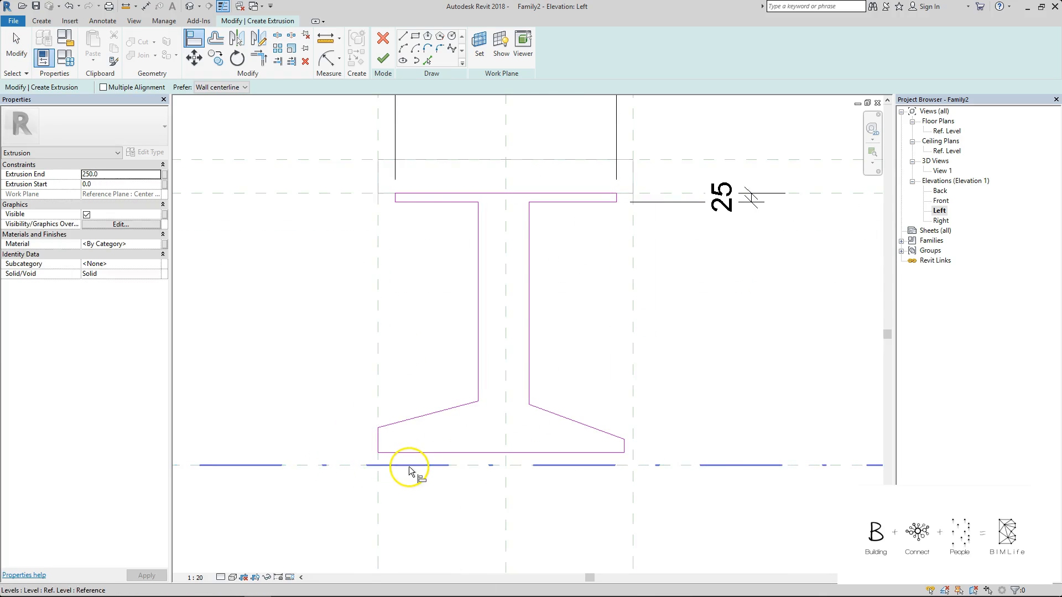
left_click(426, 452)
left_click(635, 404)
left_click(624, 449)
left_click(614, 313)
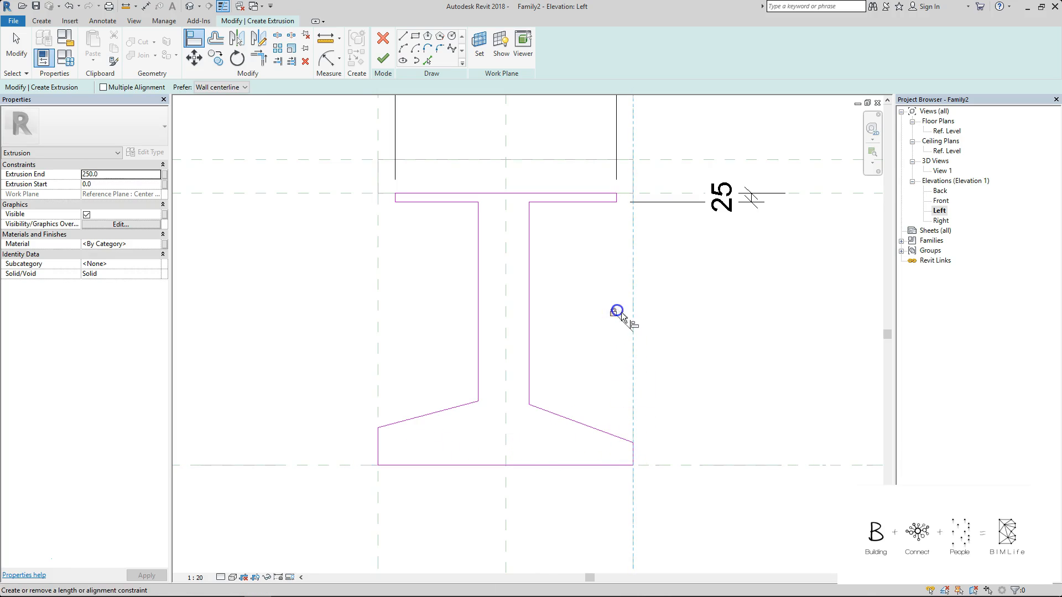
scroll(531, 282, "down", 1)
key("Escape")
Dimension the web's two vertical sides from the center reference plane.
key("d")
key("i")
left_click(509, 275)
left_click(527, 273)
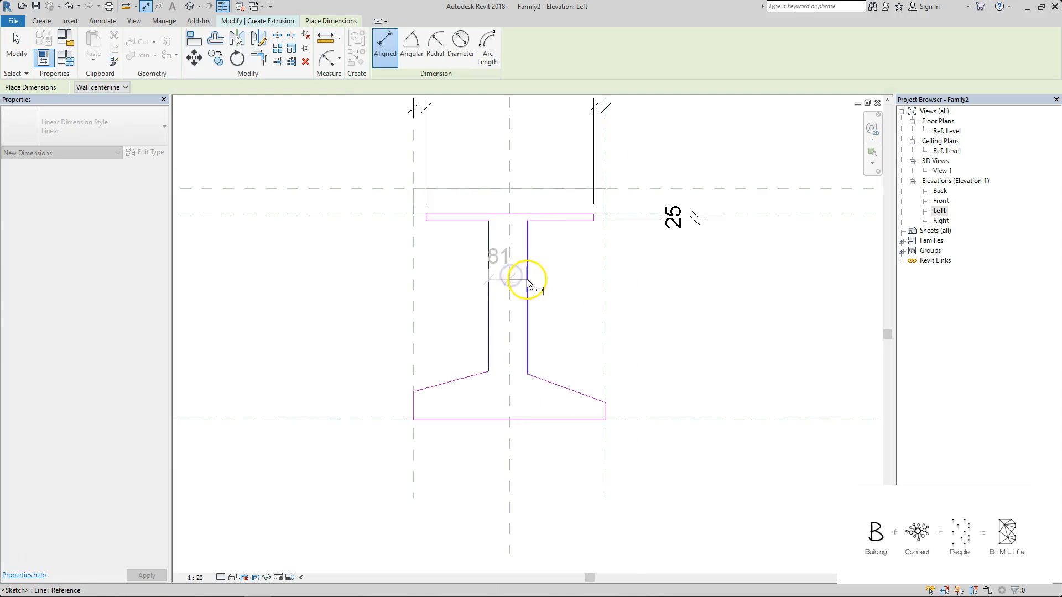
left_click(541, 163)
key("Escape")
Set the distance from the center plane to each side of the web to 100 mm.
double_click(520, 145)
type("100")
left_click(568, 164)
left_click(491, 268)
left_click(493, 142)
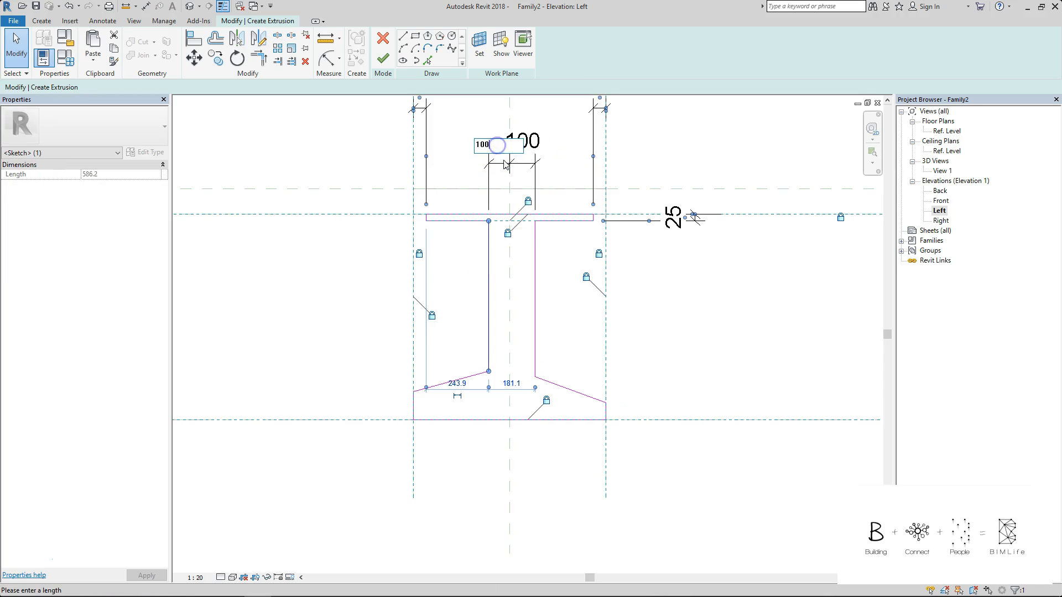
type("10")
left_click(567, 162)
Change the view scale to 1 : 10 so that the dimension texts no longer overlap.
left_click(195, 577)
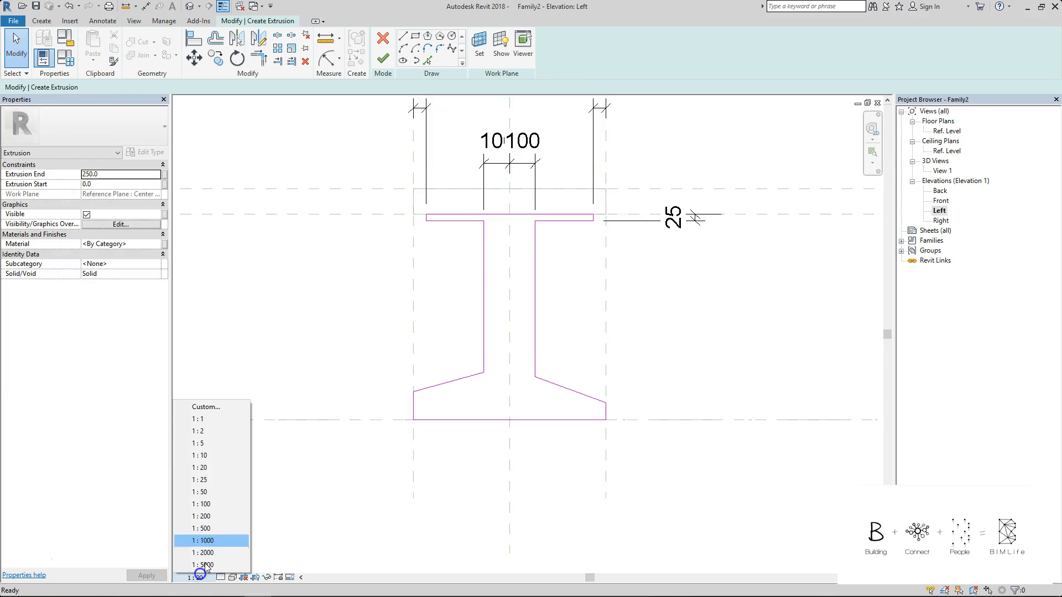
left_click(231, 464)
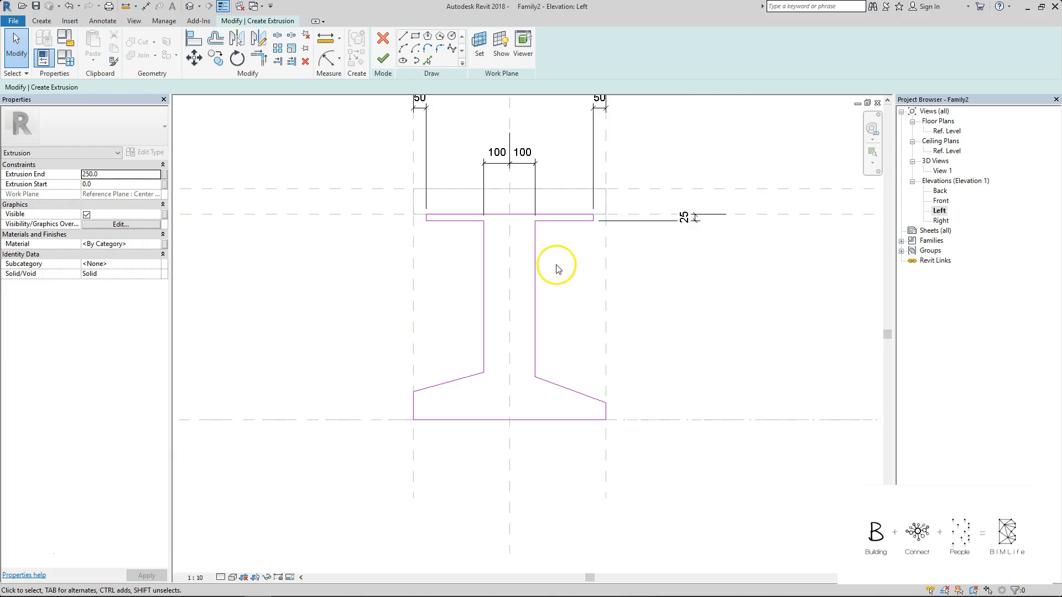
scroll(473, 268, "down", 1)
scroll(451, 284, "up", 1)
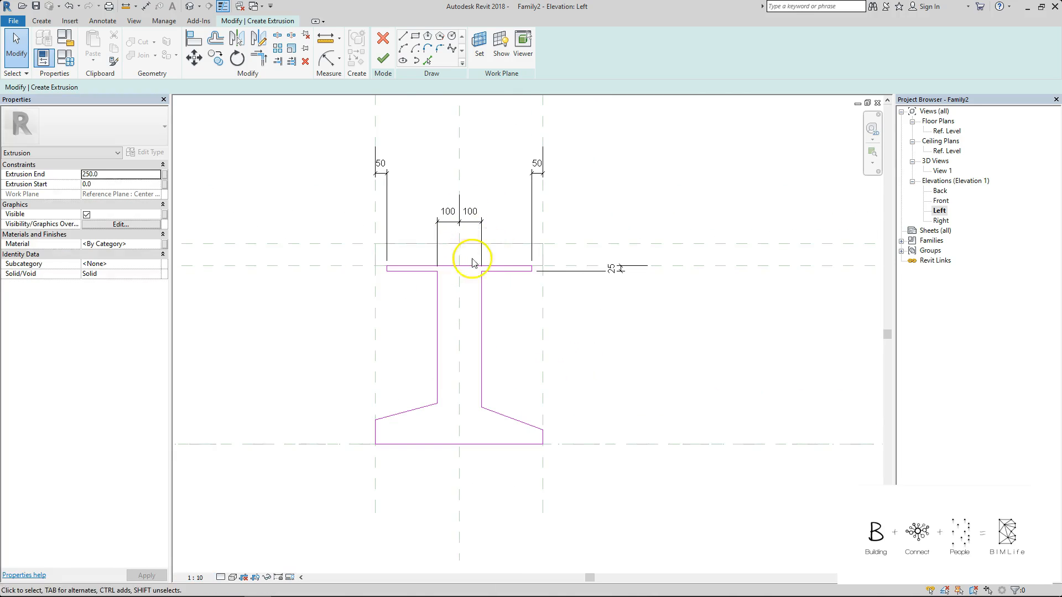
left_click(478, 222)
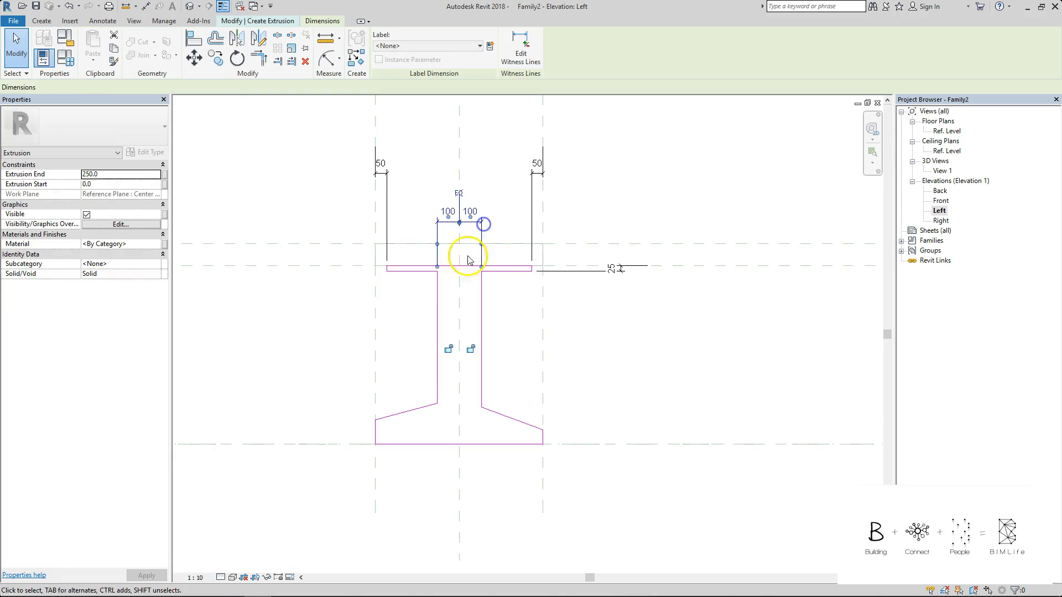
left_click(513, 326)
scroll(513, 326, "down", 1)
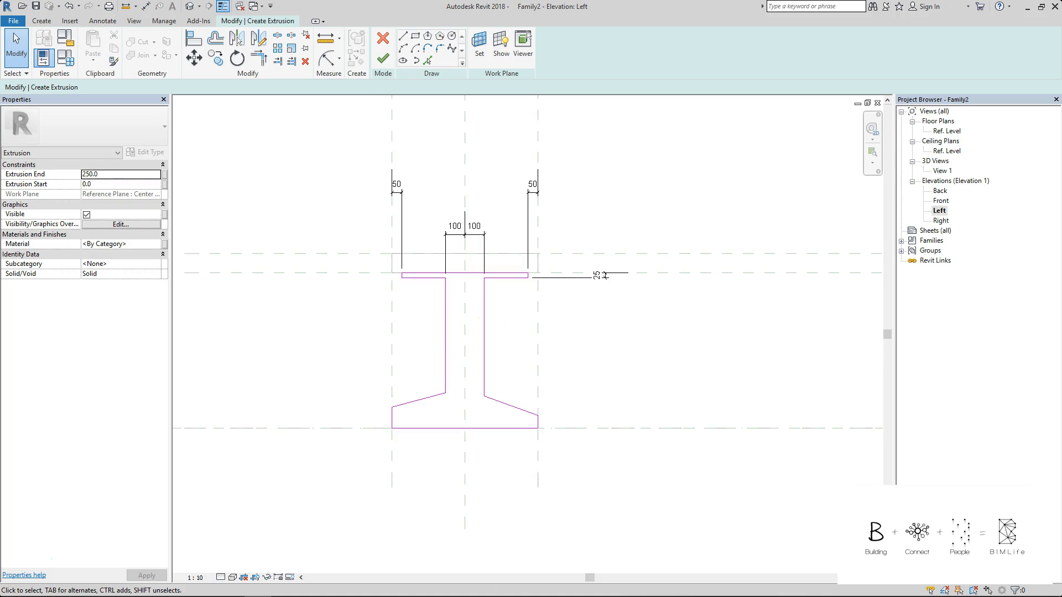
scroll(564, 427, "up", 1)
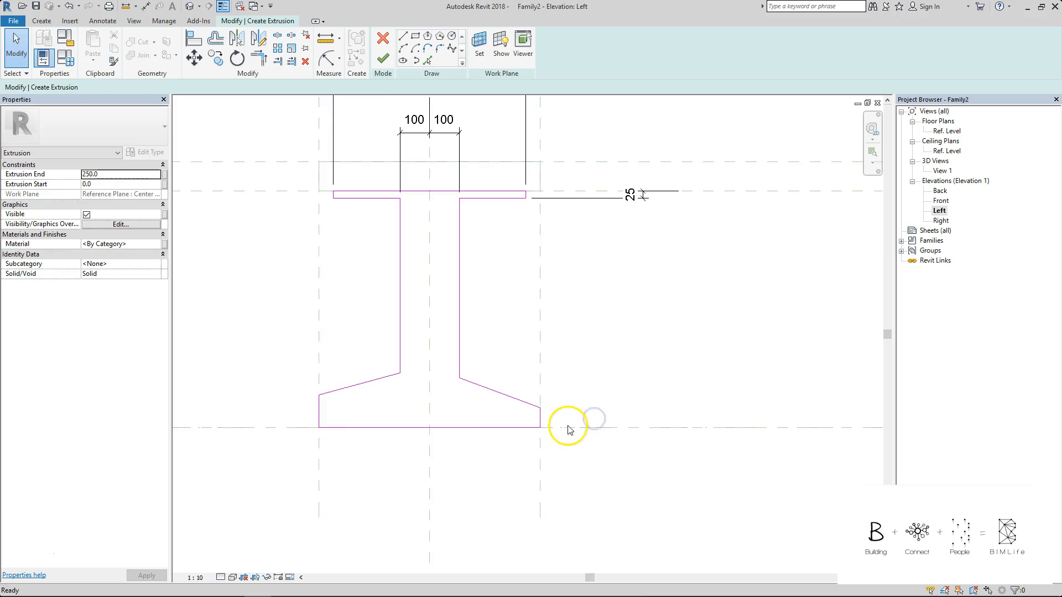
Dimension the heights of the base's left and right end edges above the Ref. Level.
key("d")
key("i")
left_click(541, 409)
left_click(637, 398)
left_click(285, 428)
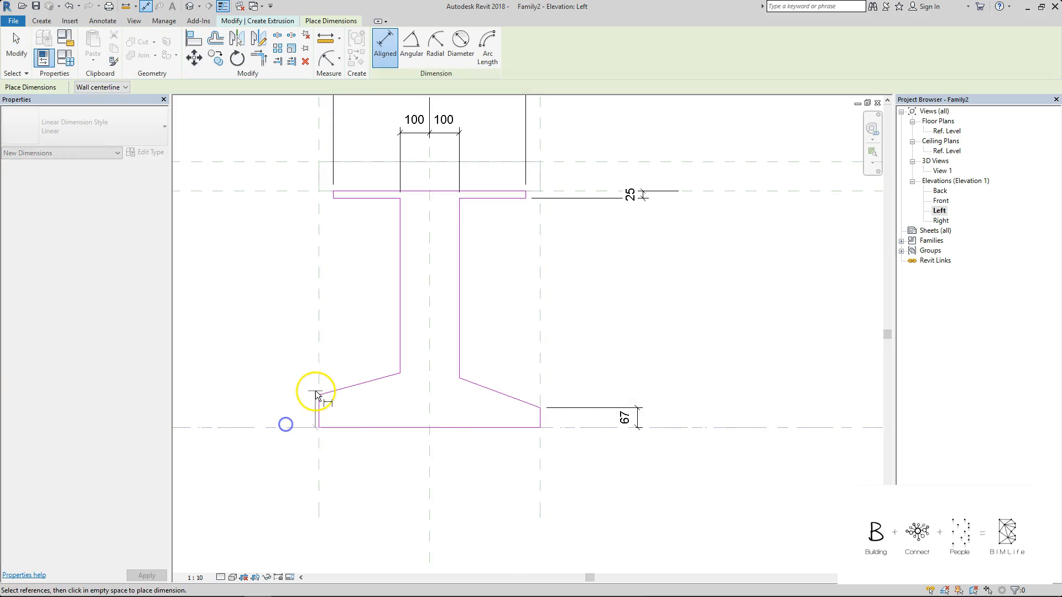
left_click(318, 395)
left_click(278, 415)
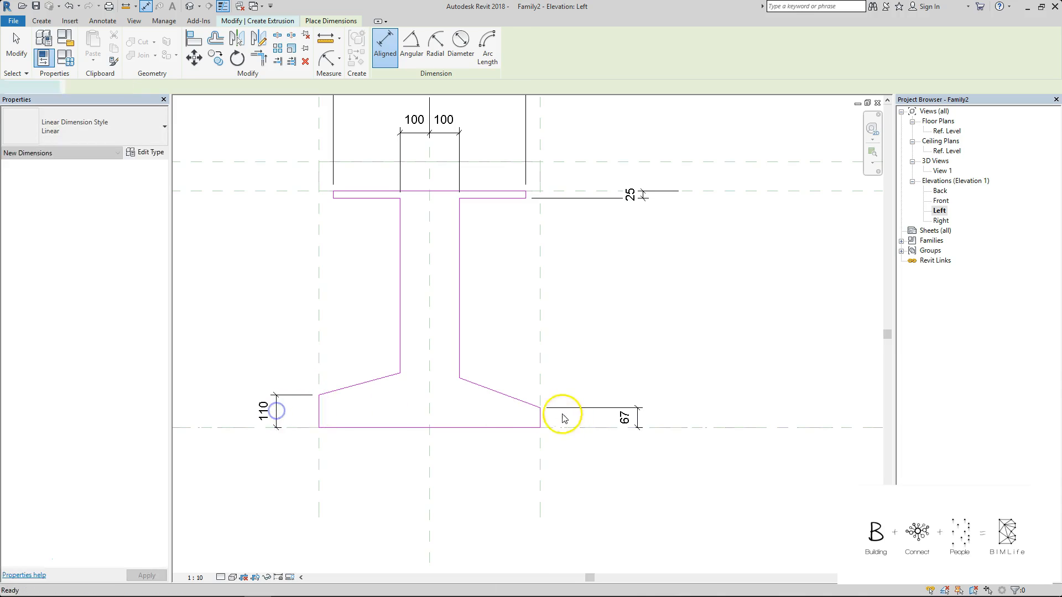
key("Escape")
Try to change the height of the base's right end edge through its dimension.
left_click(540, 417)
left_click(625, 418)
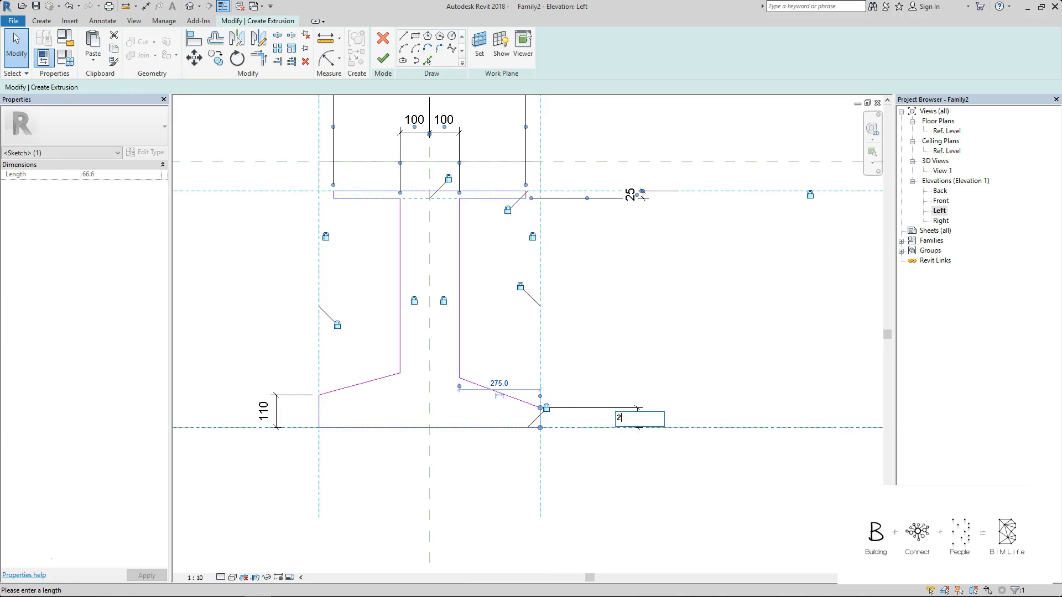
left_click(635, 360)
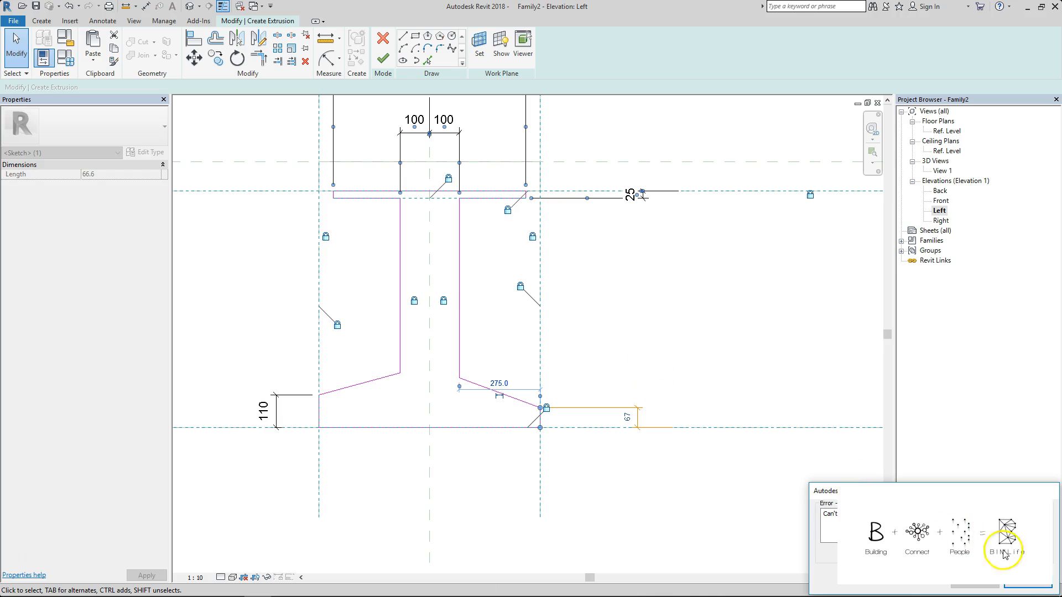
left_click(1045, 584)
scroll(553, 423, "up", 2)
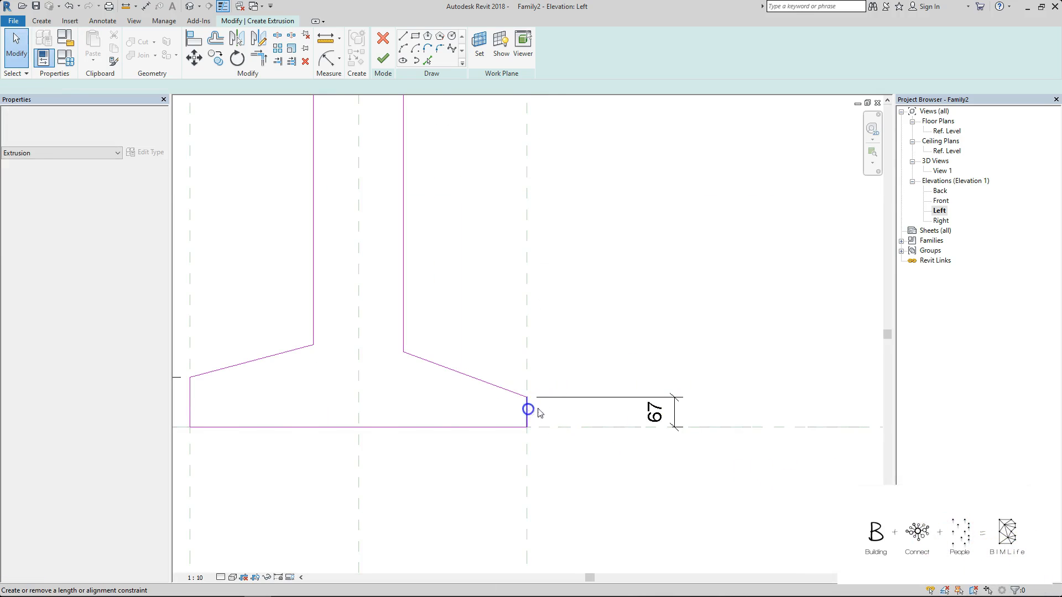
Unlock the constraint on the base's right end edge and try to set its height dimension to 50 mm.
left_click(547, 409)
left_click(610, 362)
left_click(507, 392)
left_click(529, 413)
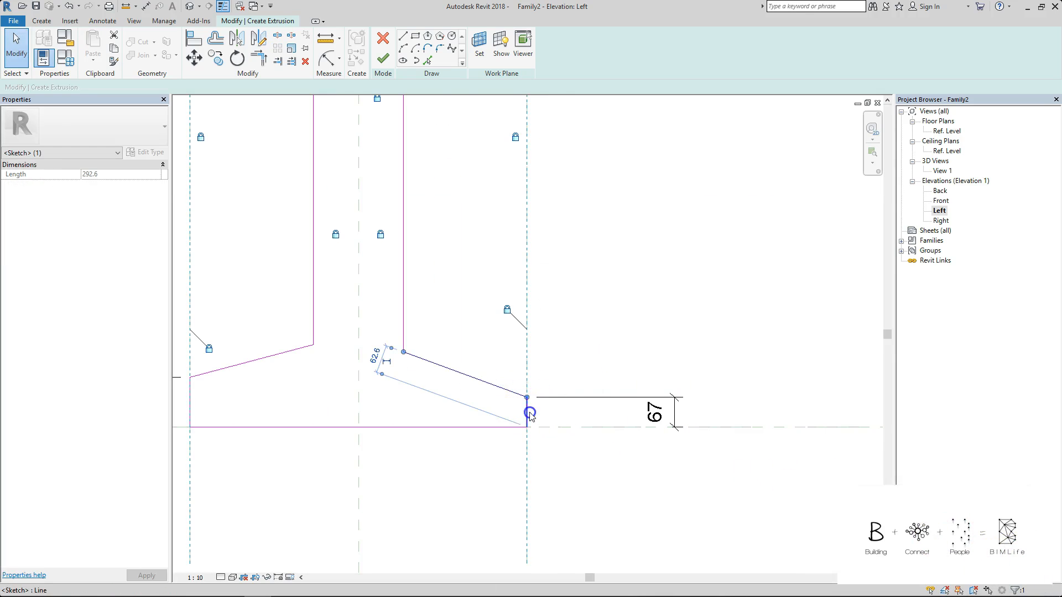
left_click(662, 414)
type("50")
key("Return")
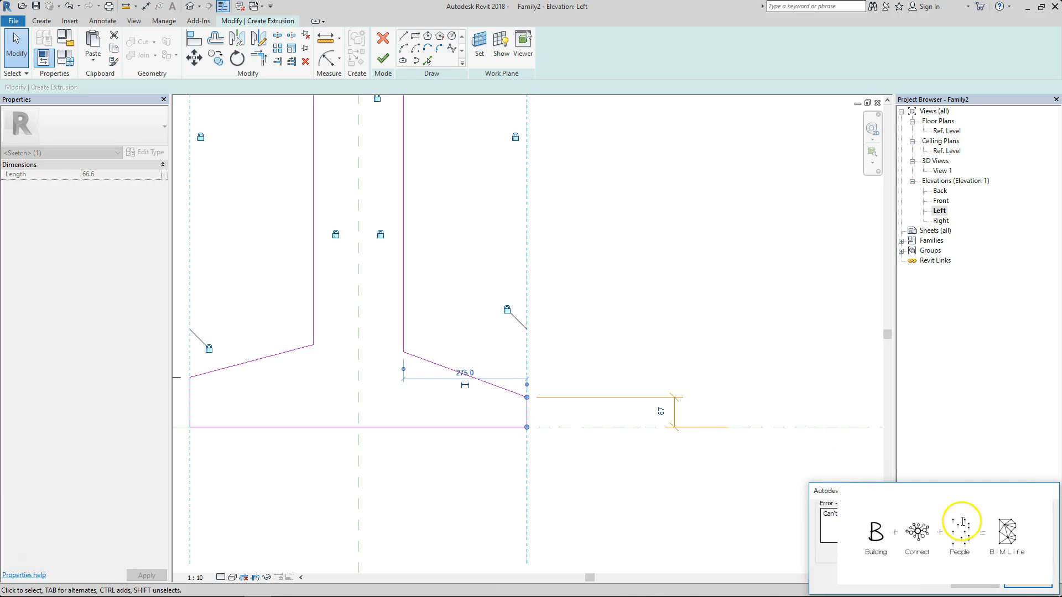
left_click(1020, 584)
key("Escape")
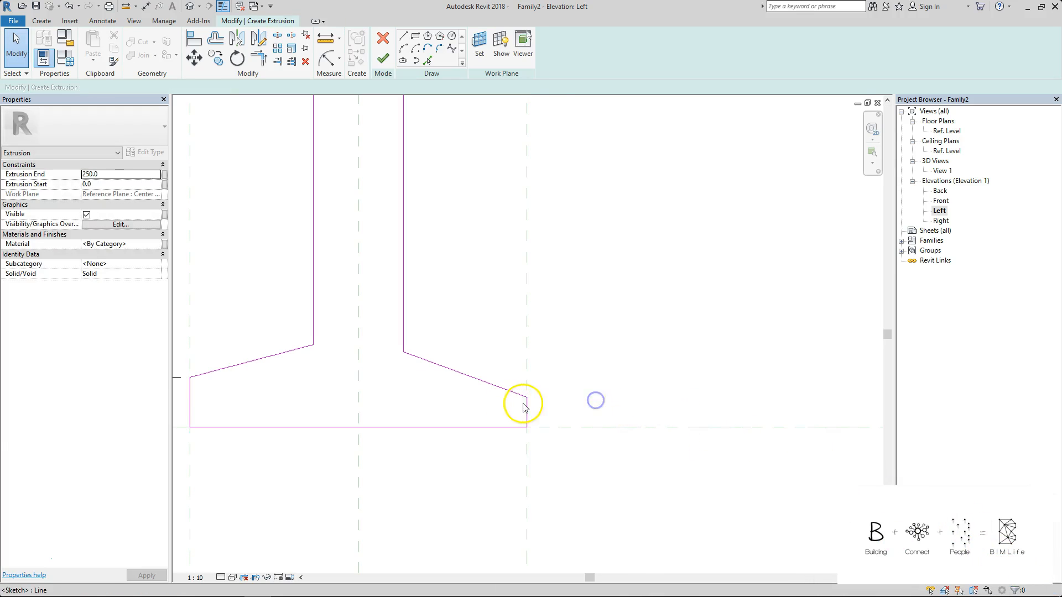
Shorten the base's right end edge by its upper endpoint to about 50 mm.
left_click(528, 408)
scroll(527, 408, "up", 3)
left_click_drag(527, 392, 527, 405)
left_click(634, 362)
Delete the height dimension at the base's left end and shorten that end edge to about 50 mm.
scroll(631, 365, "down", 3)
middle_click_drag(354, 392, 548, 394)
scroll(429, 386, "up", 1)
left_click(408, 365)
key("Delete")
left_click(427, 369)
left_click_drag(431, 390, 429, 395)
left_click(516, 272)
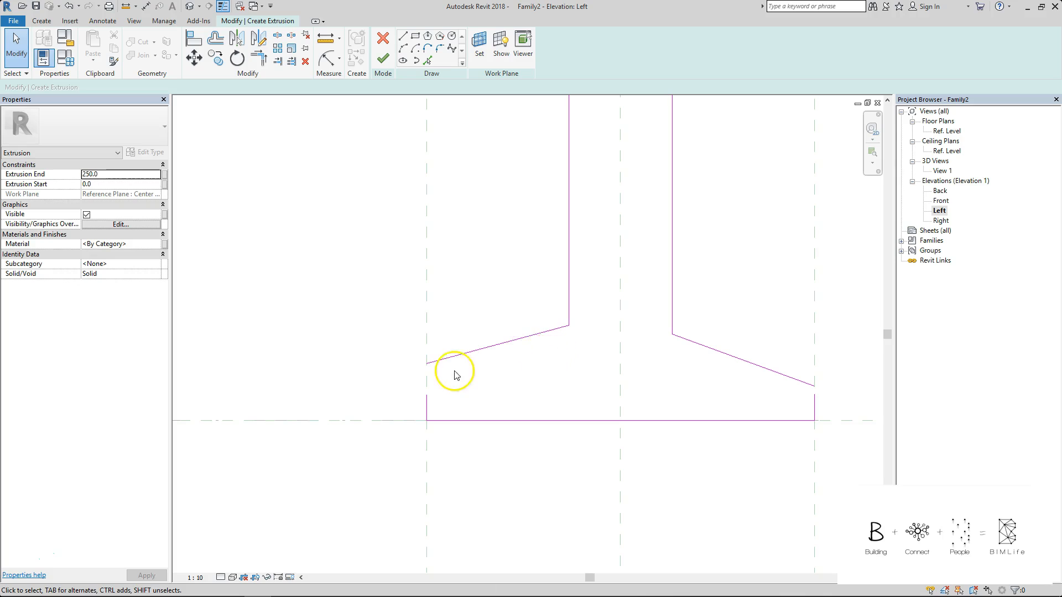
Move both ends of the left sloped edge so it becomes a 50 mm vertical helper line above the left end edge.
left_click(464, 350)
mouse_move(429, 362)
left_mouse_down()
mouse_move(429, 403)
mouse_move(427, 395)
left_mouse_up()
mouse_move(569, 325)
left_mouse_down()
mouse_move(564, 372)
mouse_move(473, 363)
mouse_move(431, 371)
left_mouse_up()
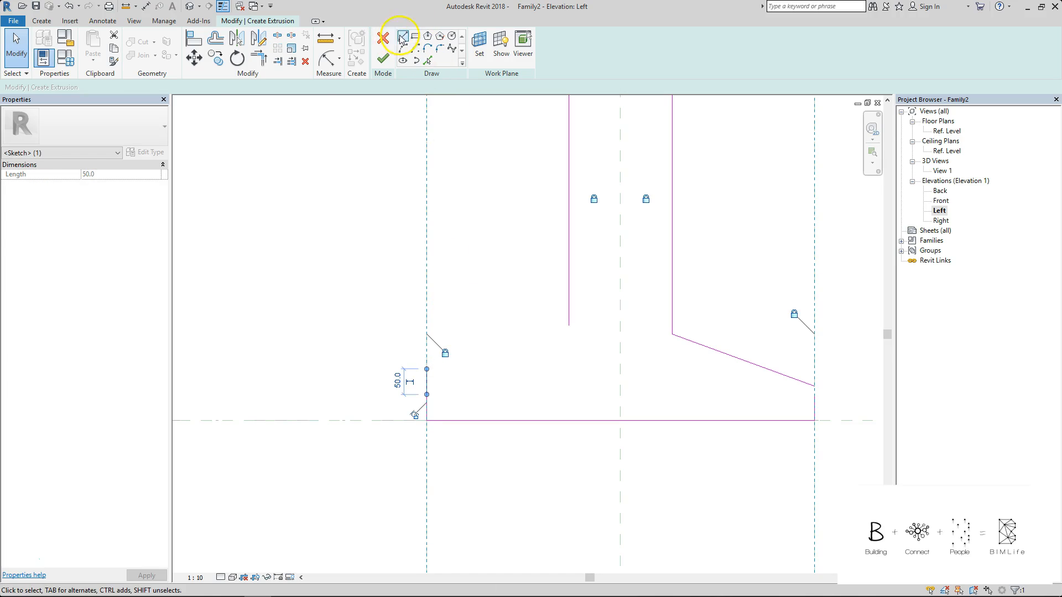
Draw a horizontal helper line from the top of the vertical helper to the point directly below the web's left side.
left_click(403, 38)
left_click(426, 369)
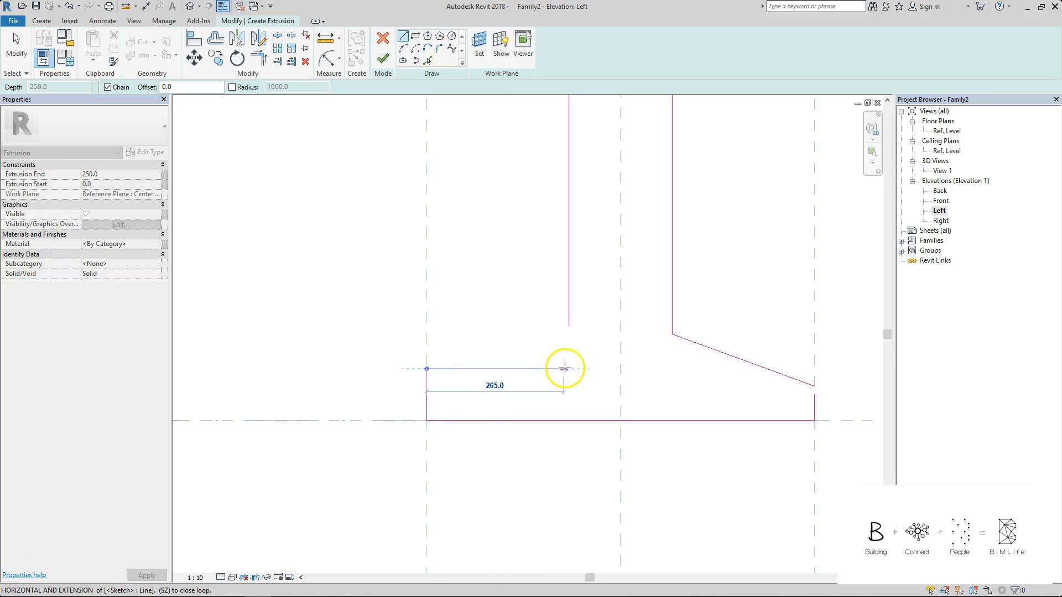
left_click(568, 368)
key("Escape")
key("Escape")
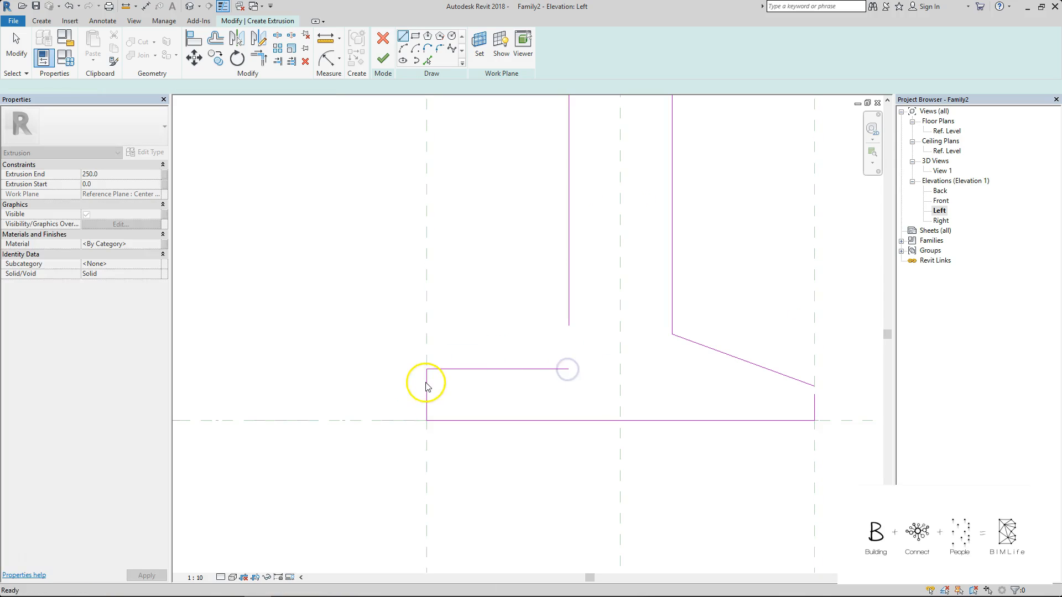
Delete the vertical helper and draw a sloped edge from the top of the left end edge to the horizontal helper's inner end.
left_click(427, 385)
key("Delete")
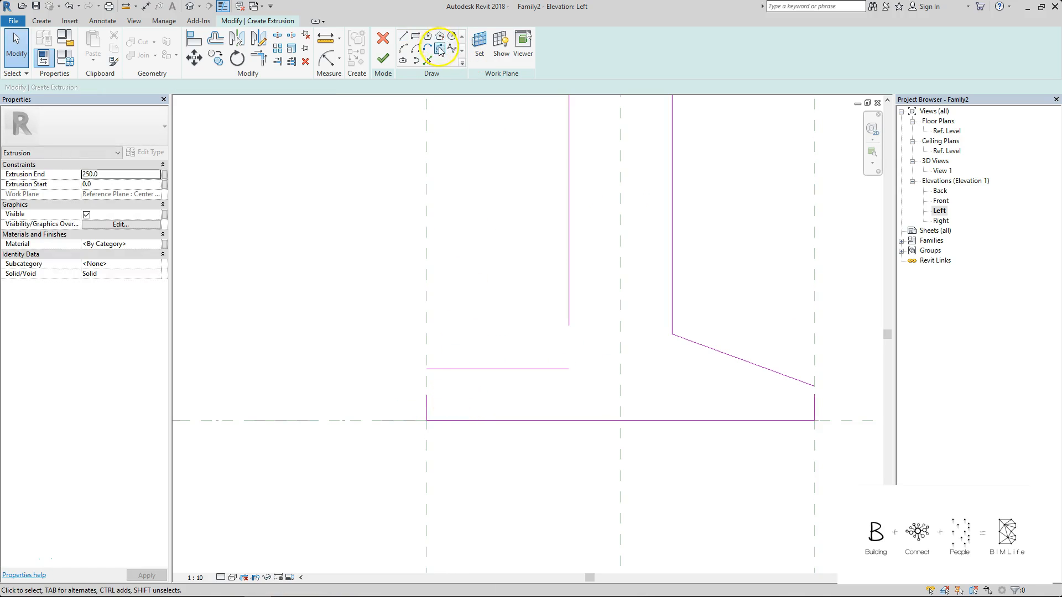
left_click(402, 37)
left_click(427, 394)
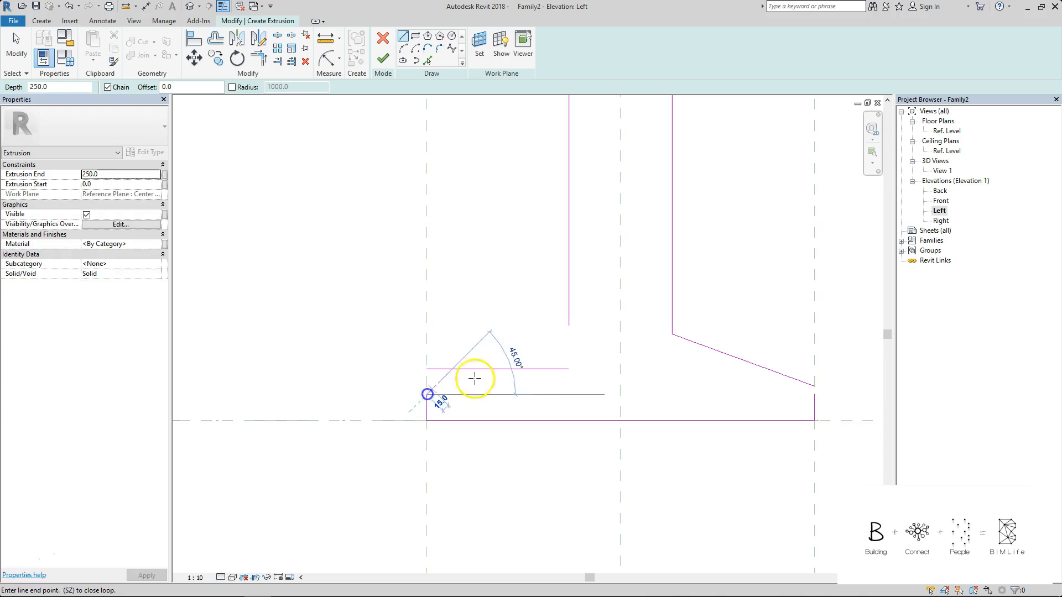
left_click(568, 368)
key("Escape")
key("Escape")
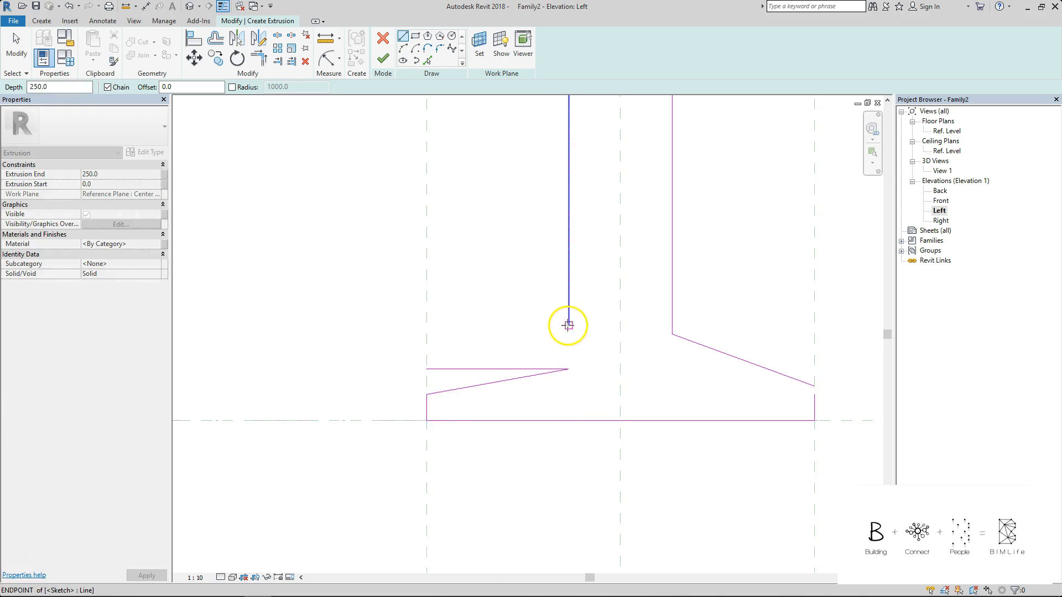
Extend the web's left side to the new slope and delete the horizontal helper plus the old right slope and end edge.
left_click(495, 369)
key("Delete")
scroll(520, 363, "down", 2)
left_click(669, 363)
key("Delete")
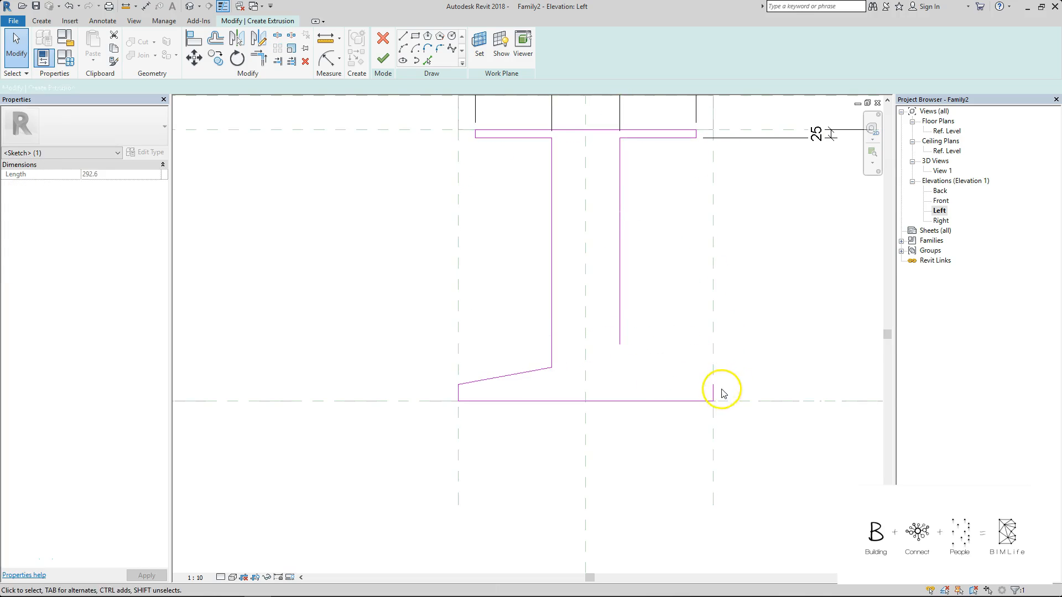
Mirror the base's left slope and end edge about the center reference plane.
left_click_drag(490, 331, 407, 392)
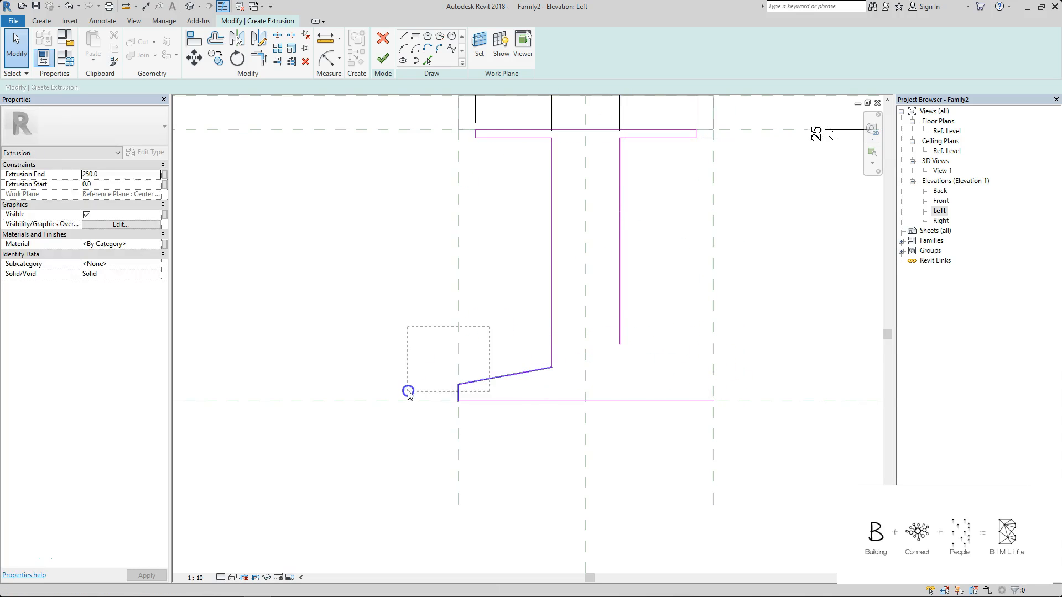
key("m")
key("m")
left_click(585, 374)
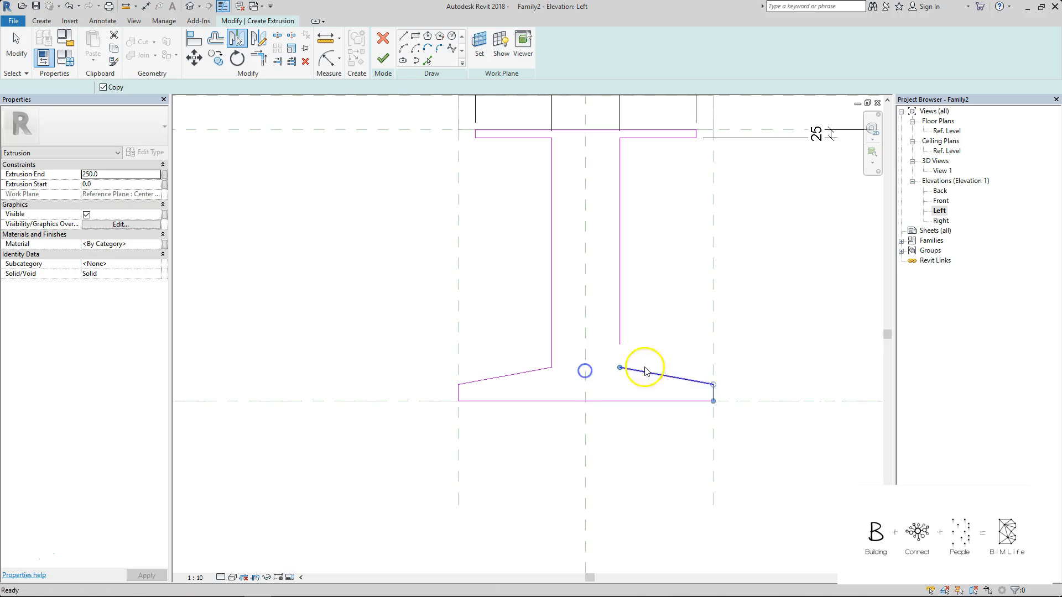
left_click(671, 334)
Extend the web's right side to meet the mirrored slope using Trim/Extend to Corner.
key("t")
key("r")
left_click(618, 325)
left_click(644, 374)
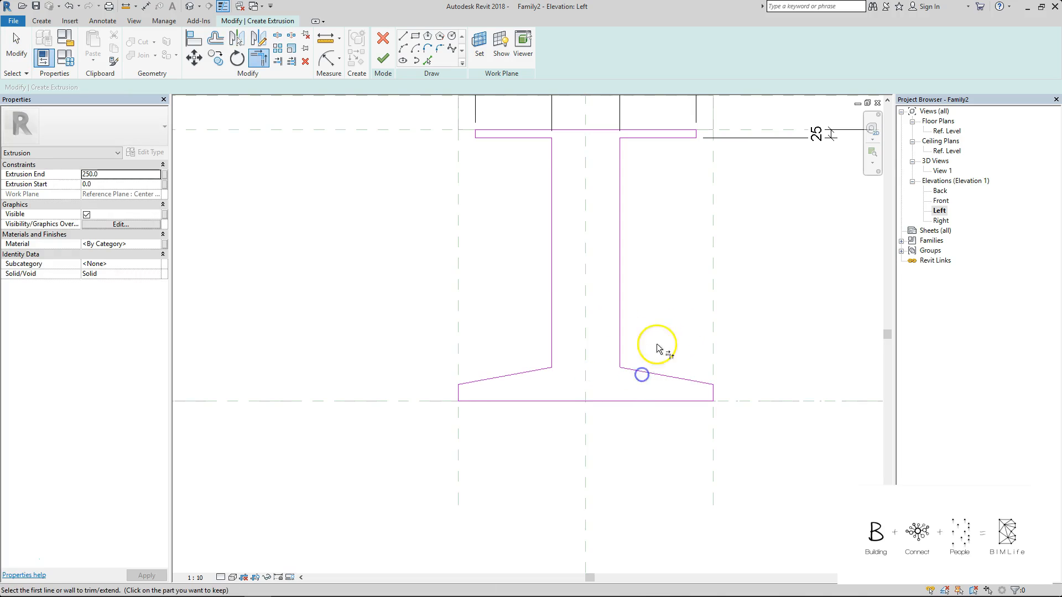
Dimension the base's right side from the Ref. Level to the end edge's top and on to the slope's upper end.
key("d")
key("i")
left_click(713, 384)
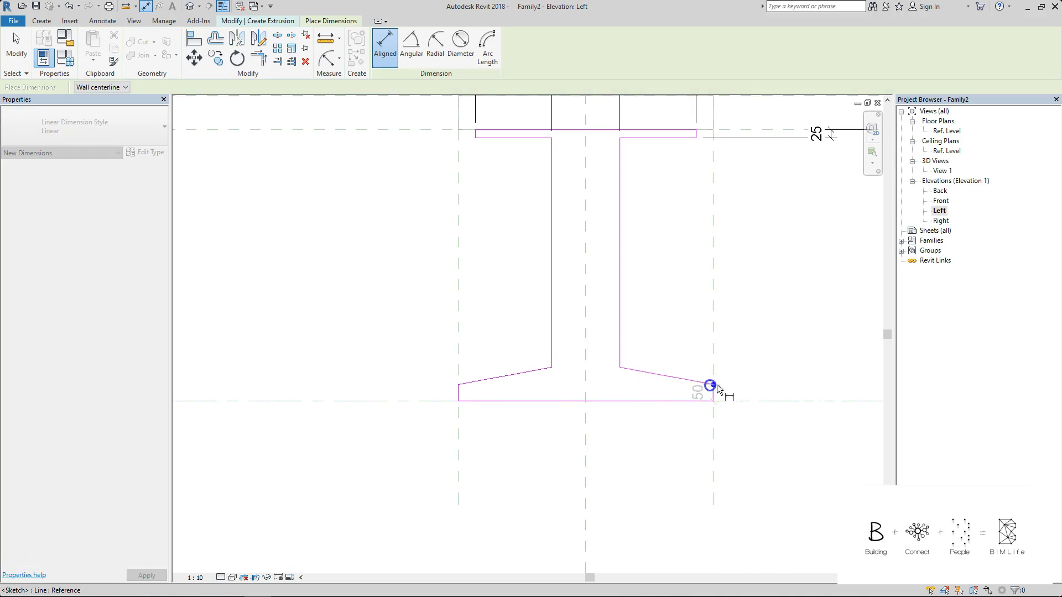
left_click(620, 367)
left_click(805, 369)
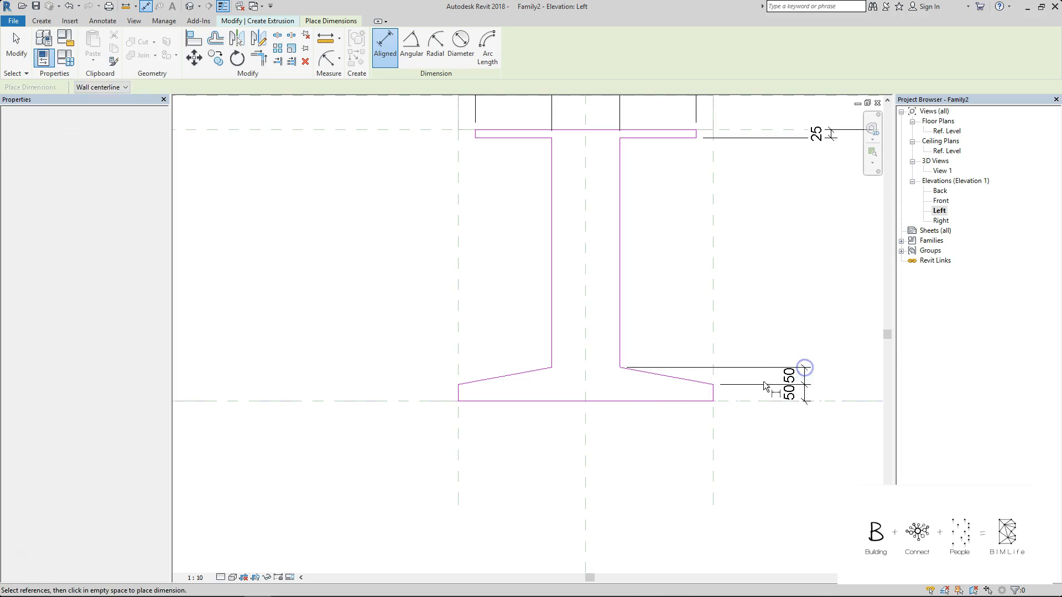
key("Escape")
key("Escape")
scroll(589, 337, "down", 2)
middle_click_drag(612, 324, 564, 366)
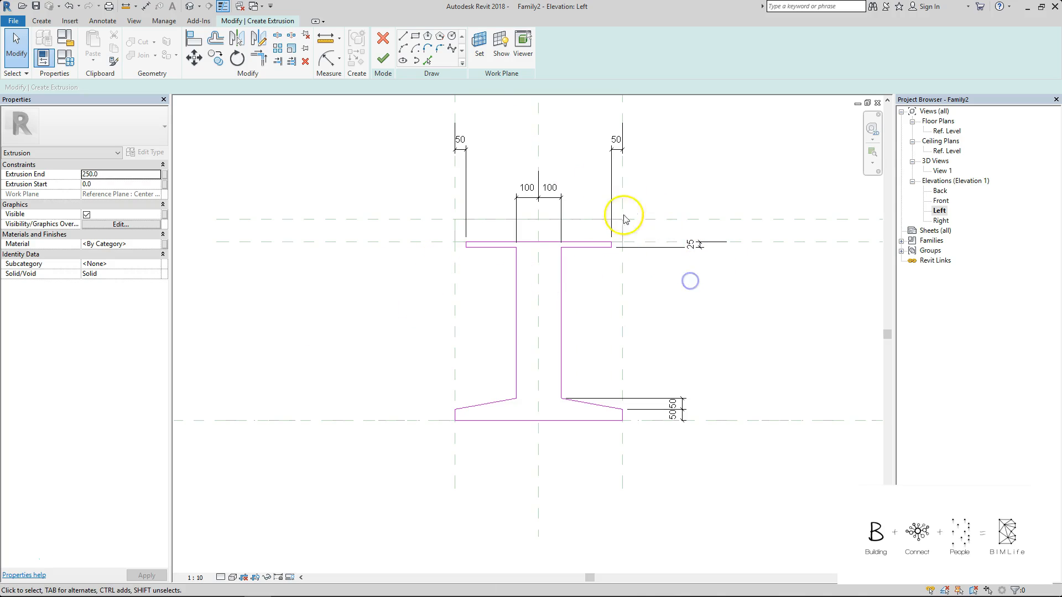
Finish the extrusion sketch and open the Ref. Level floor plan.
left_click(383, 58)
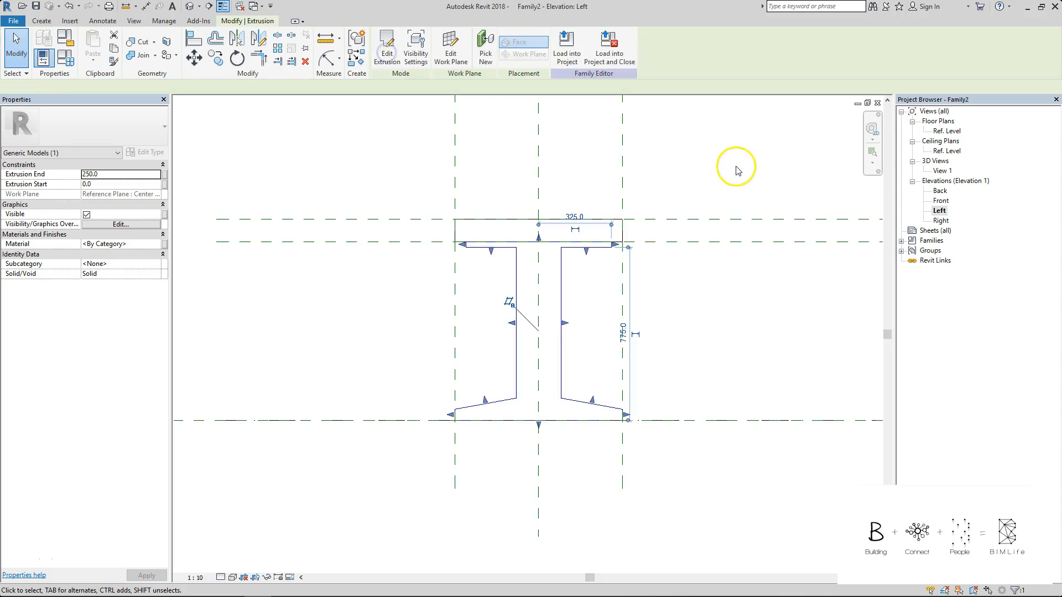
left_click(736, 170)
double_click(947, 131)
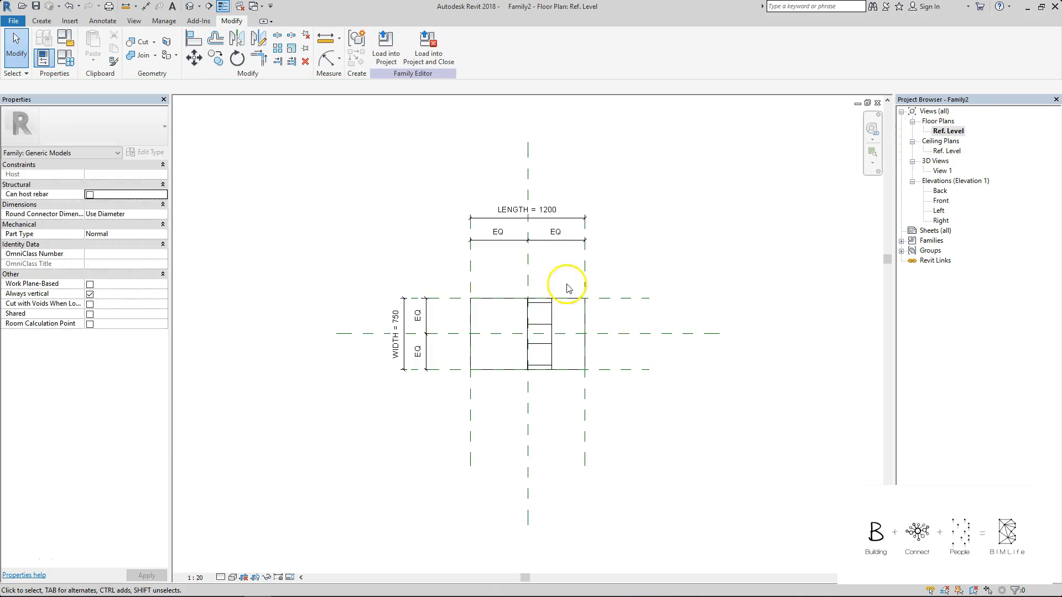
scroll(550, 308, "up", 1)
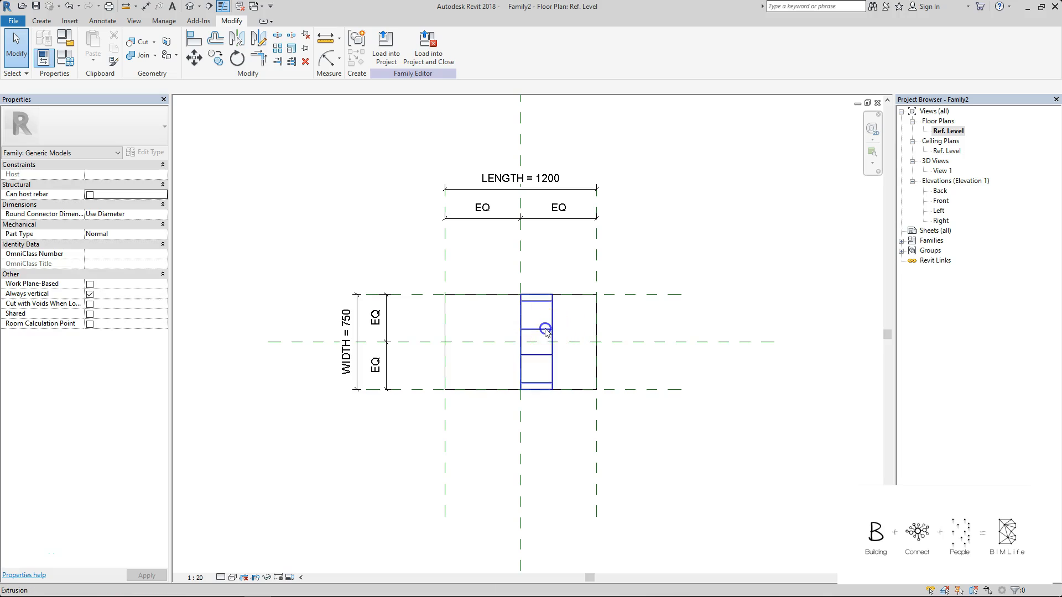
left_click(545, 330)
left_click_drag(481, 344, 477, 343)
key("ctrl+z")
key("ctrl+z")
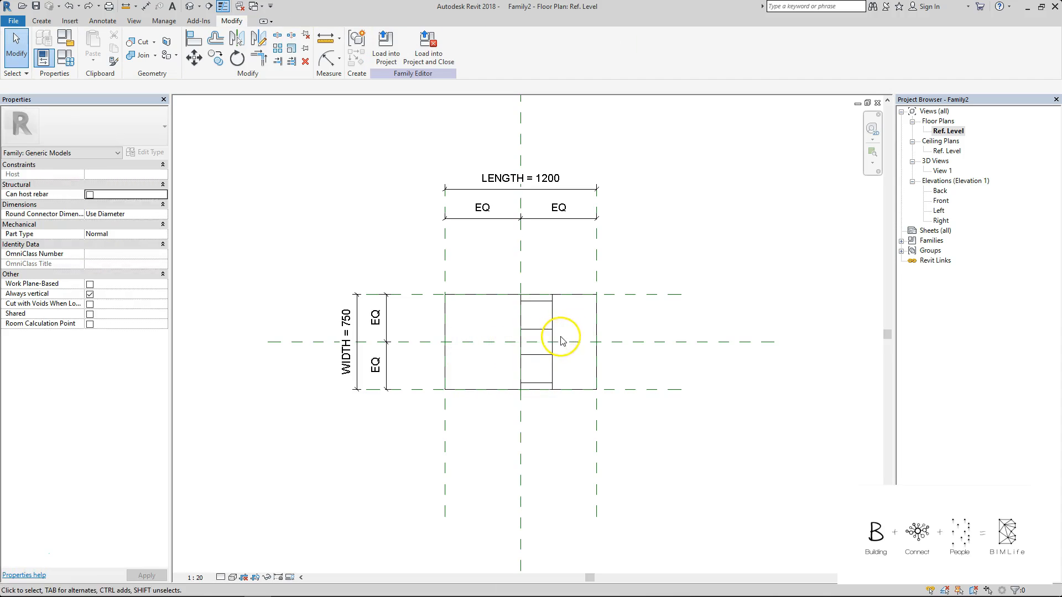
Set the Extrusion Start of the I-shaped support to 200 mm.
left_click(560, 341)
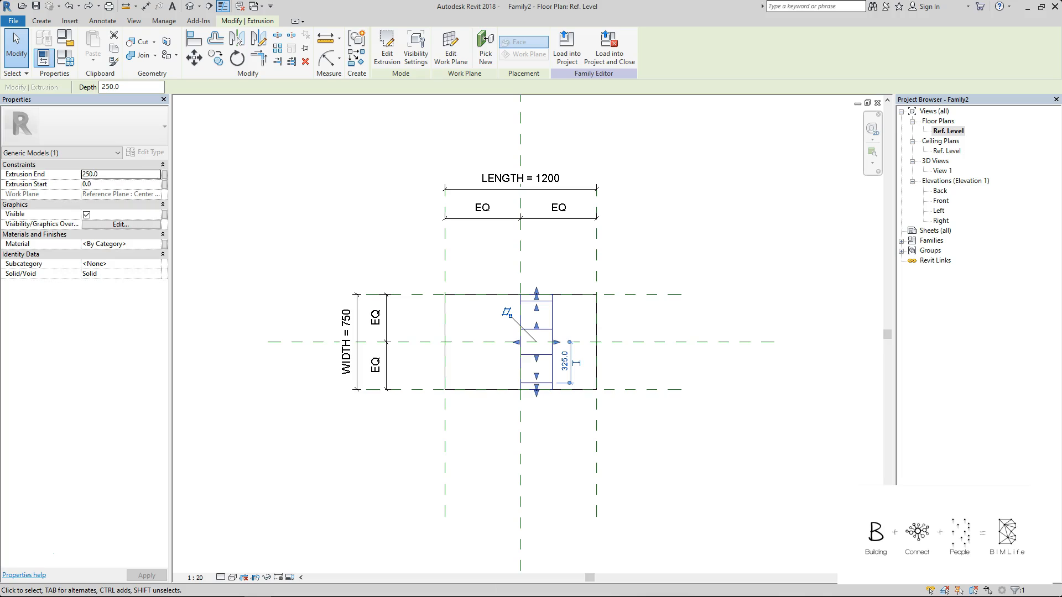
left_click(112, 184)
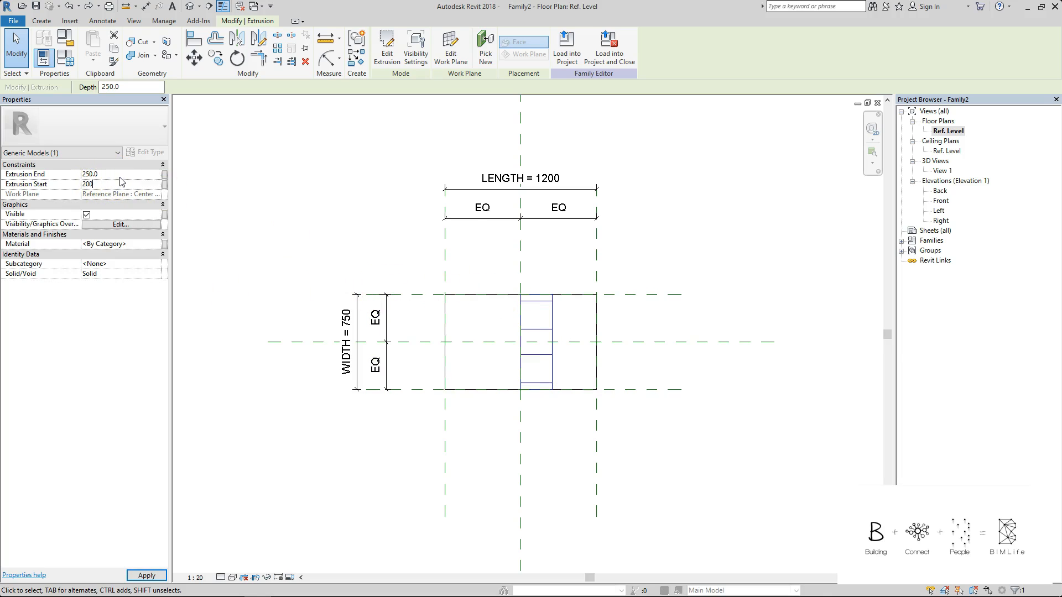
left_click(687, 290)
left_click(671, 317)
Dimension the support's thickness between its two long faces in plan and lock that dimension.
scroll(536, 328, "up", 1)
key("d")
key("i")
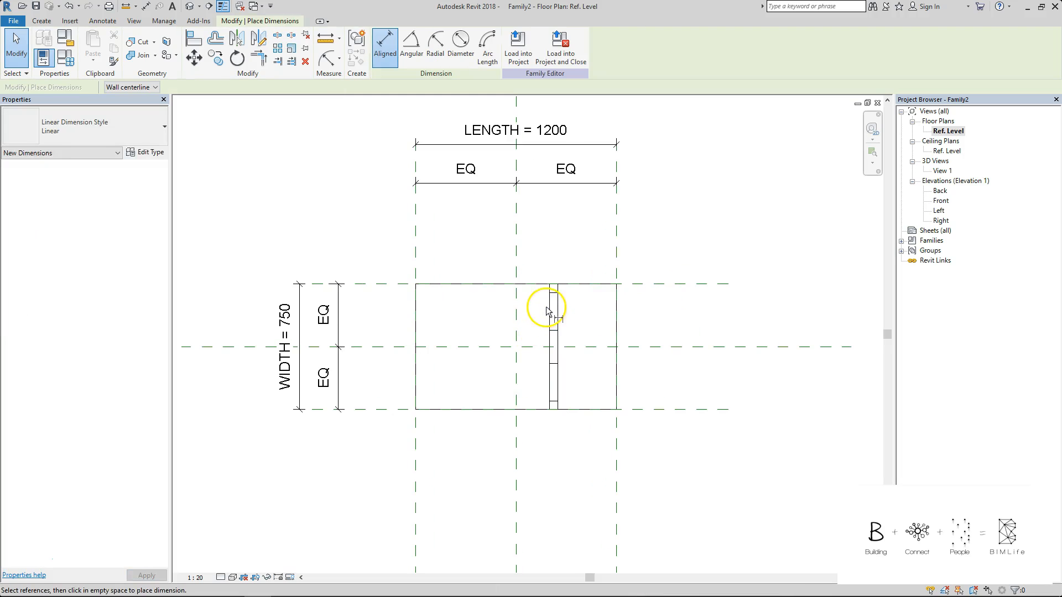
left_click(550, 303)
left_click(558, 302)
left_click(545, 225)
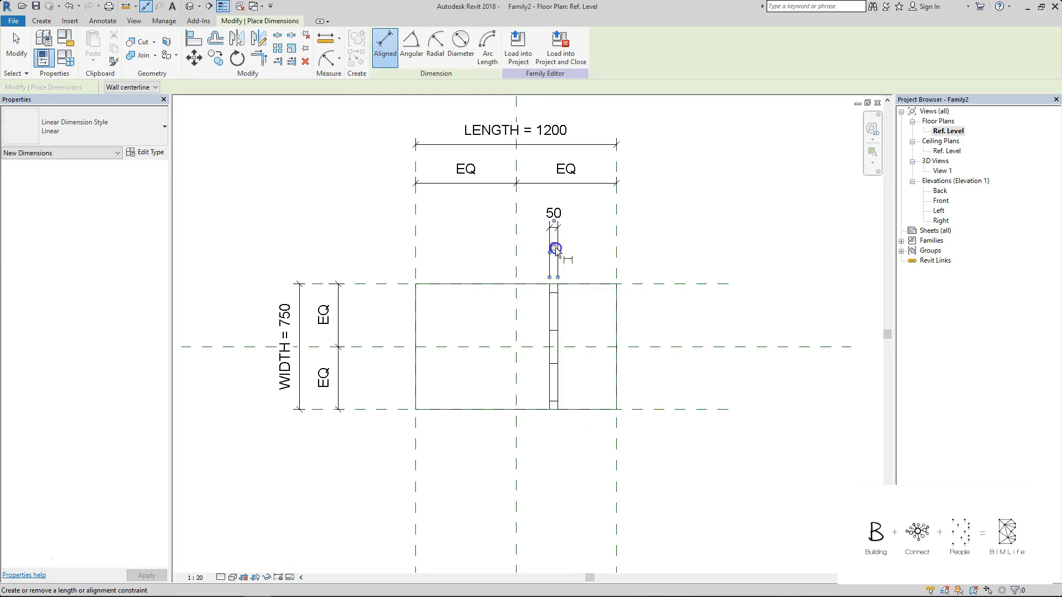
key("Escape")
key("Escape")
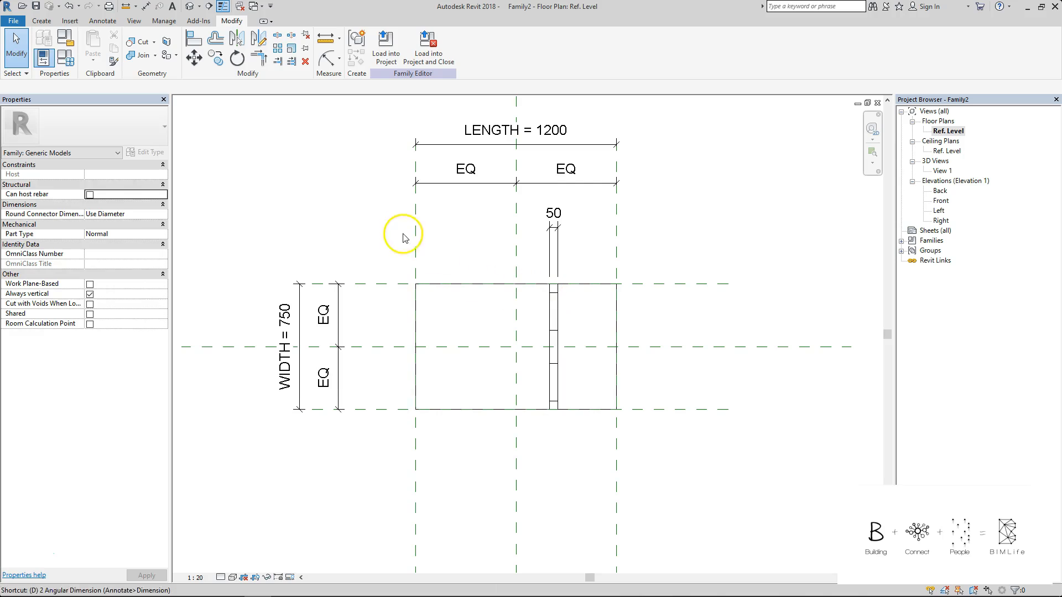
Dimension from the left length reference plane to the support's nearer face, in line with the thickness dimension.
key("d")
key("i")
left_click(417, 230)
left_click(549, 299)
left_click(554, 227)
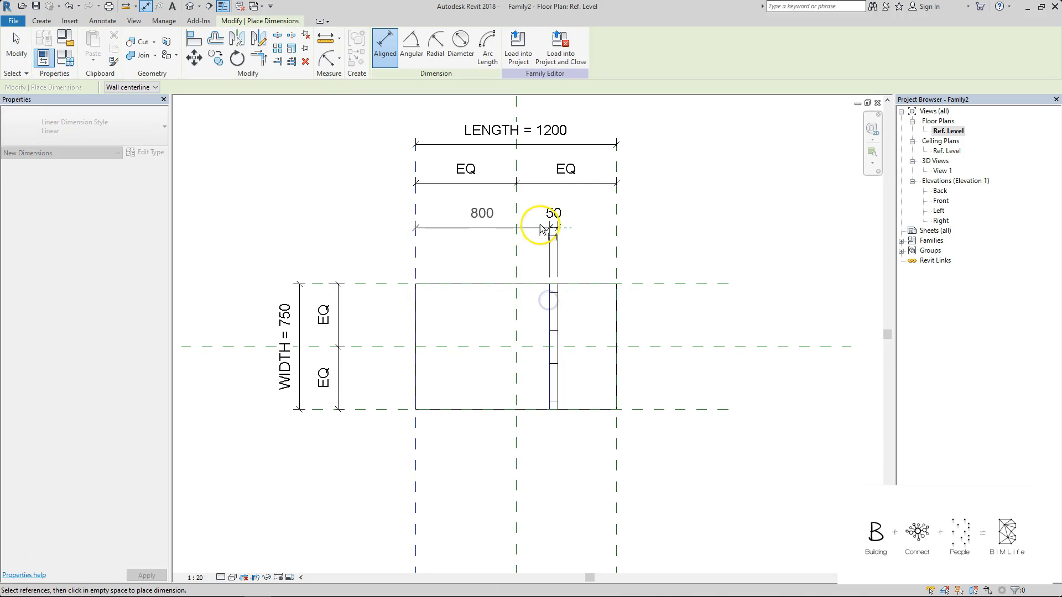
key("Escape")
key("Escape")
left_click(554, 311)
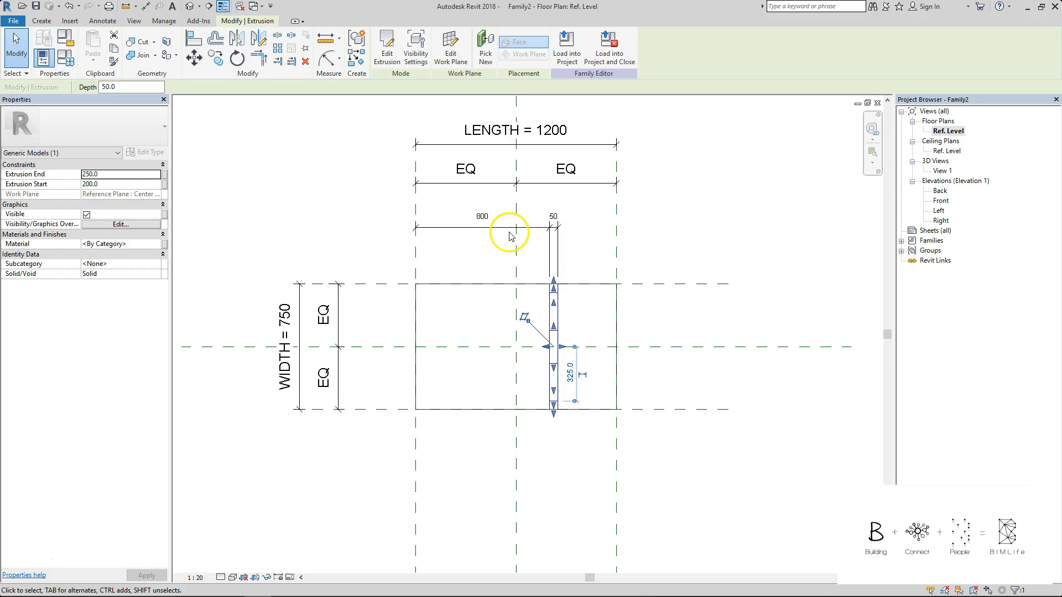
left_click(585, 262)
left_click(557, 307)
left_click(582, 259)
left_click(555, 289)
left_click(575, 255)
left_click(553, 303)
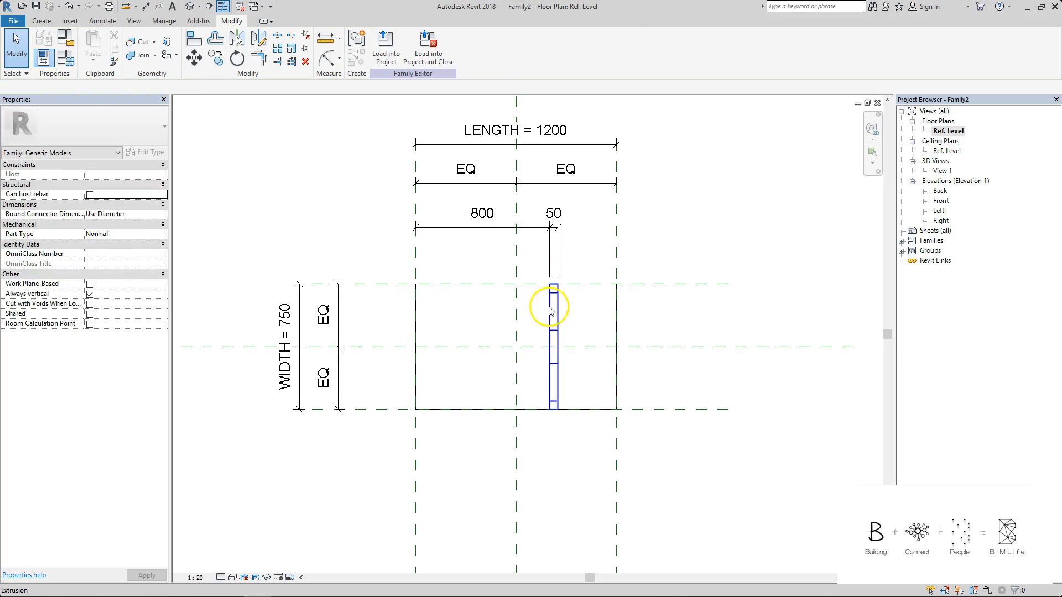
left_click(578, 263)
left_click(557, 314)
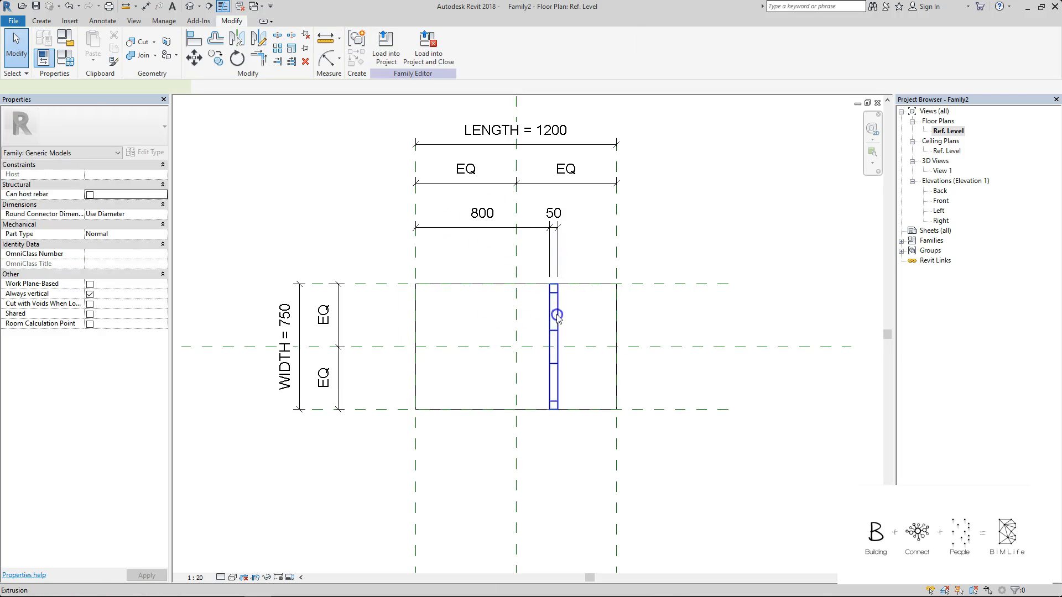
left_click(576, 249)
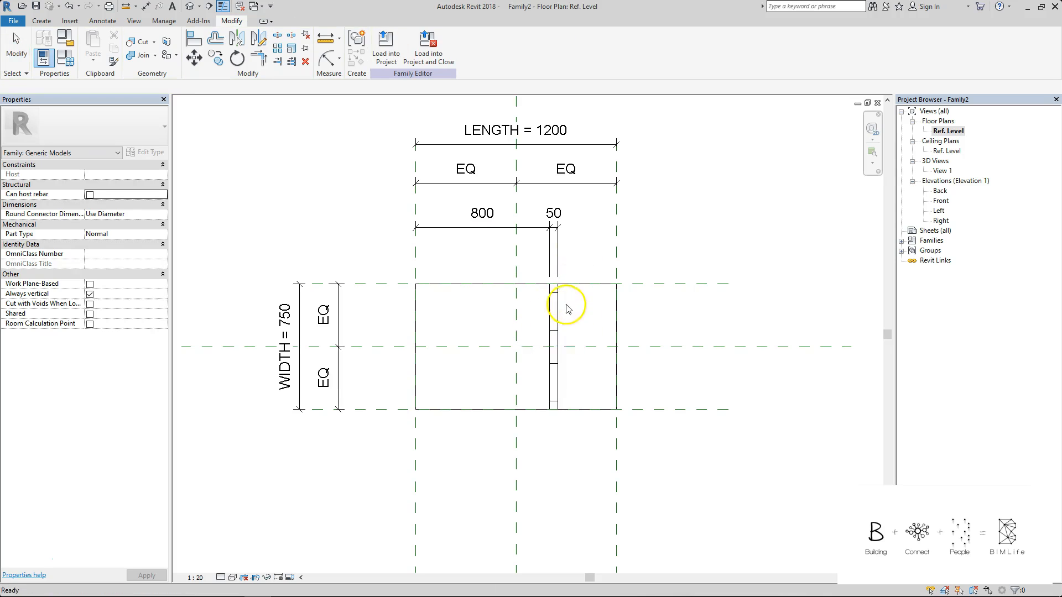
left_click(553, 311)
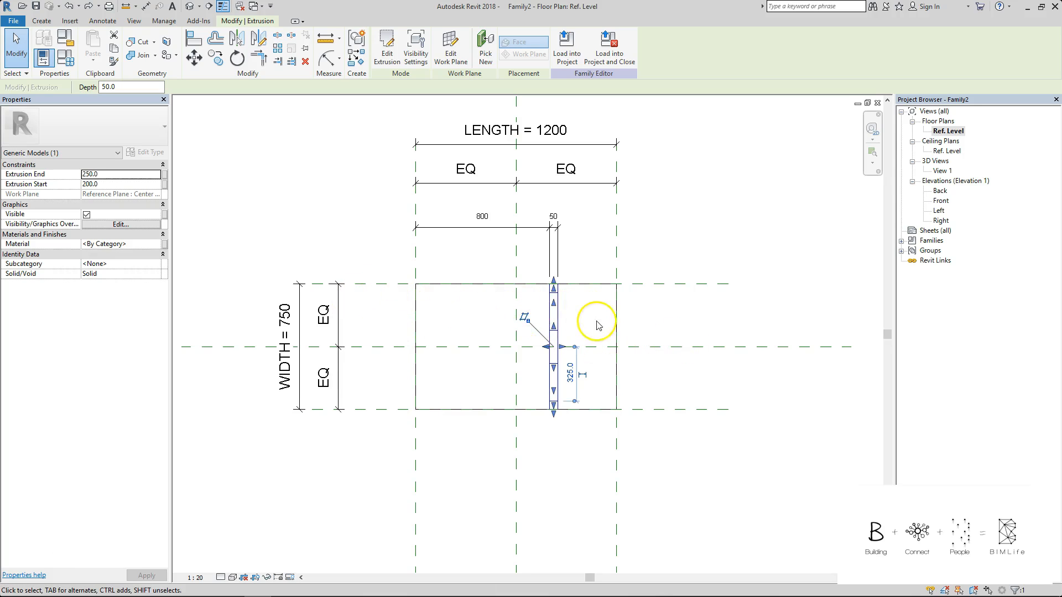
left_click(583, 265)
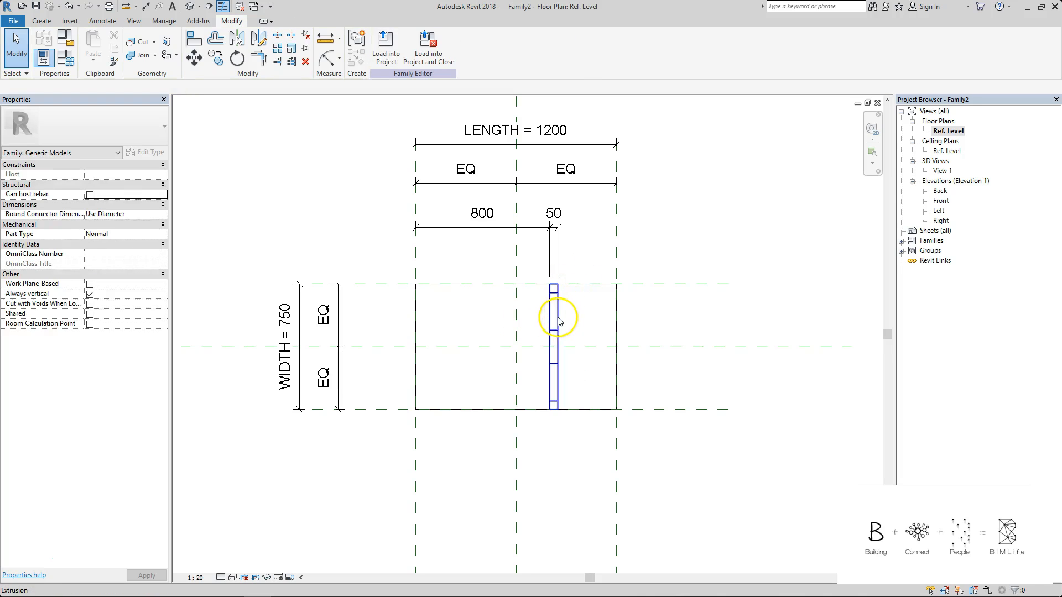
Set the distance from the left length reference plane to the I-shaped support's nearer face to 100 mm.
left_click(558, 321)
left_click(482, 217)
type("1000")
key("Return")
left_click(463, 216)
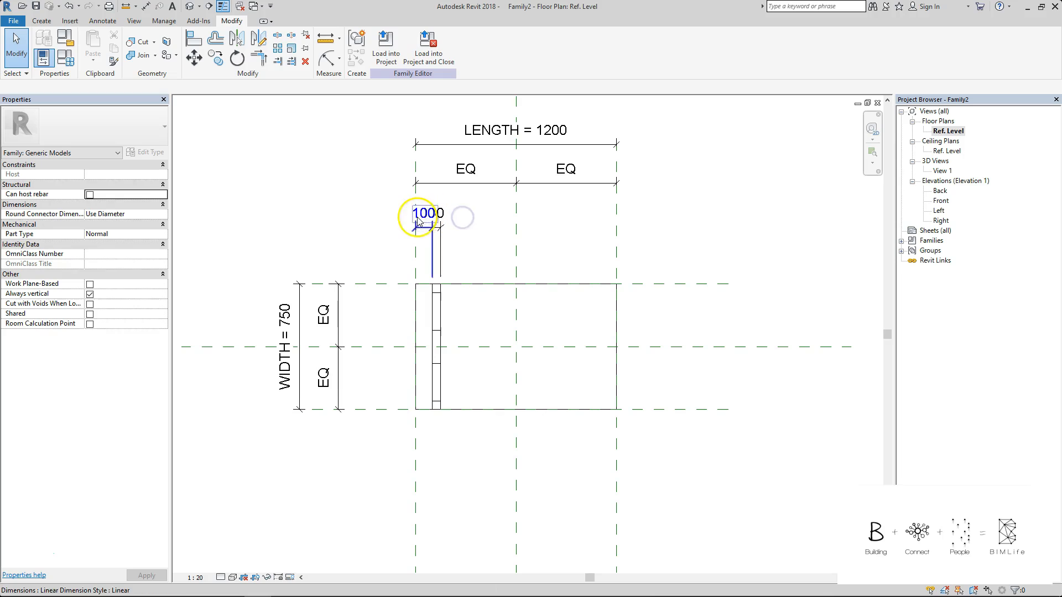
left_click(424, 260)
left_click(462, 234)
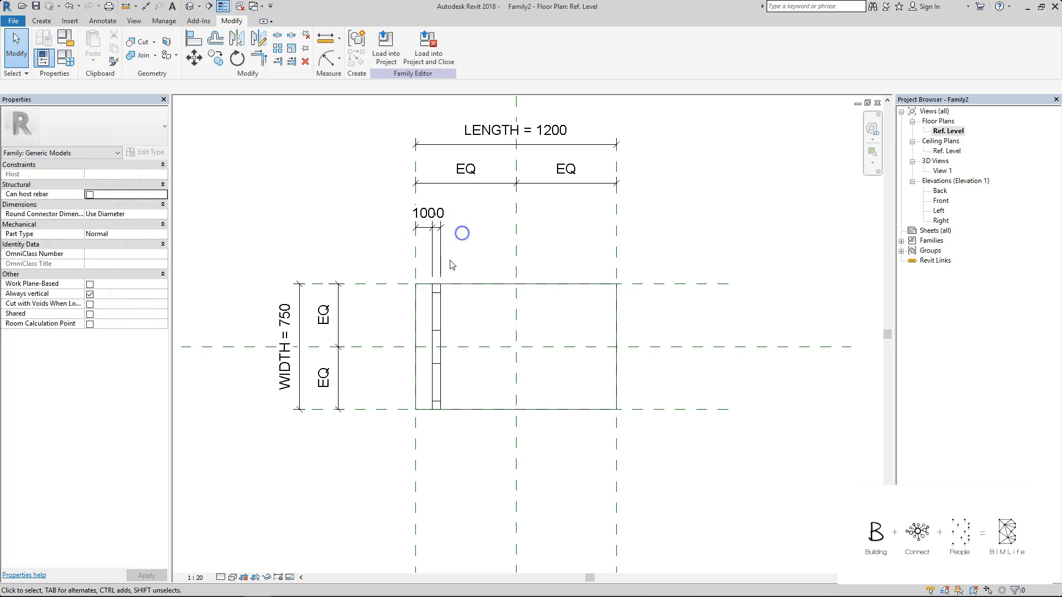
Try to mirror the I-shaped support about the Center (Left/Right) reference plane.
left_click(437, 307)
key("m")
key("m")
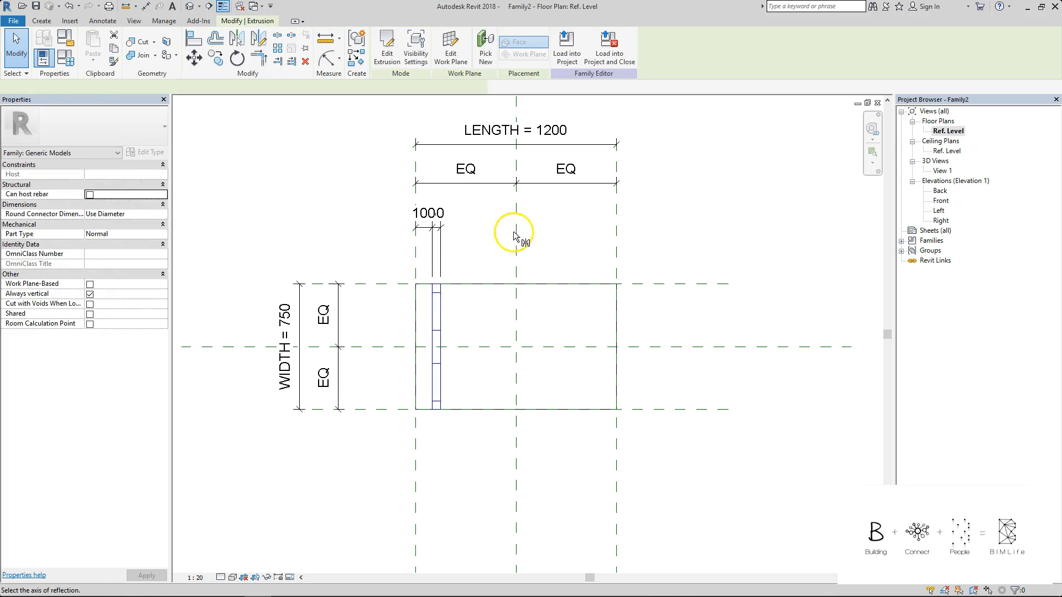
key("Escape")
left_click(440, 289)
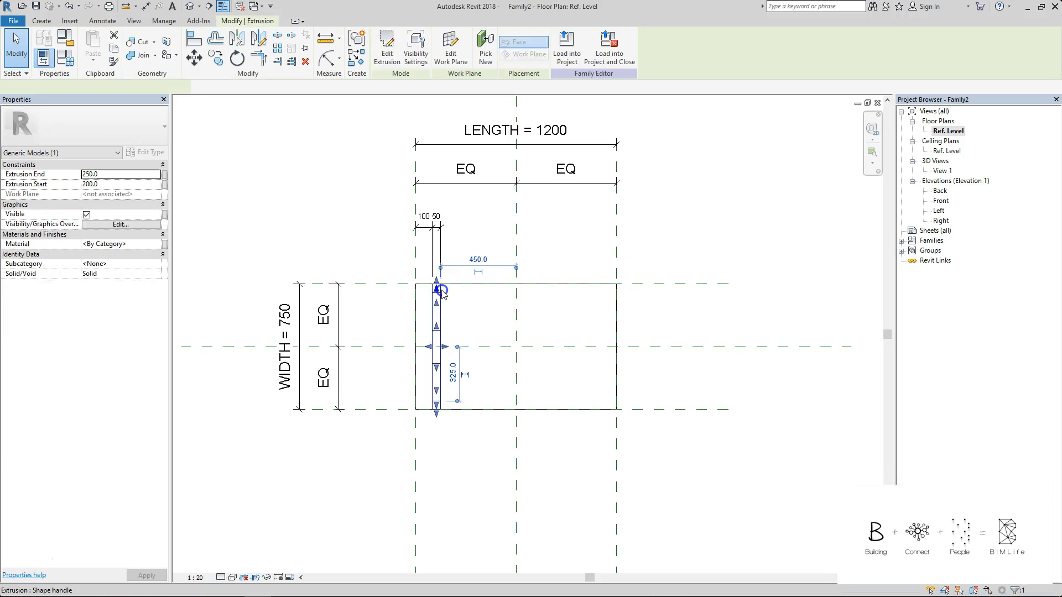
left_click(513, 235)
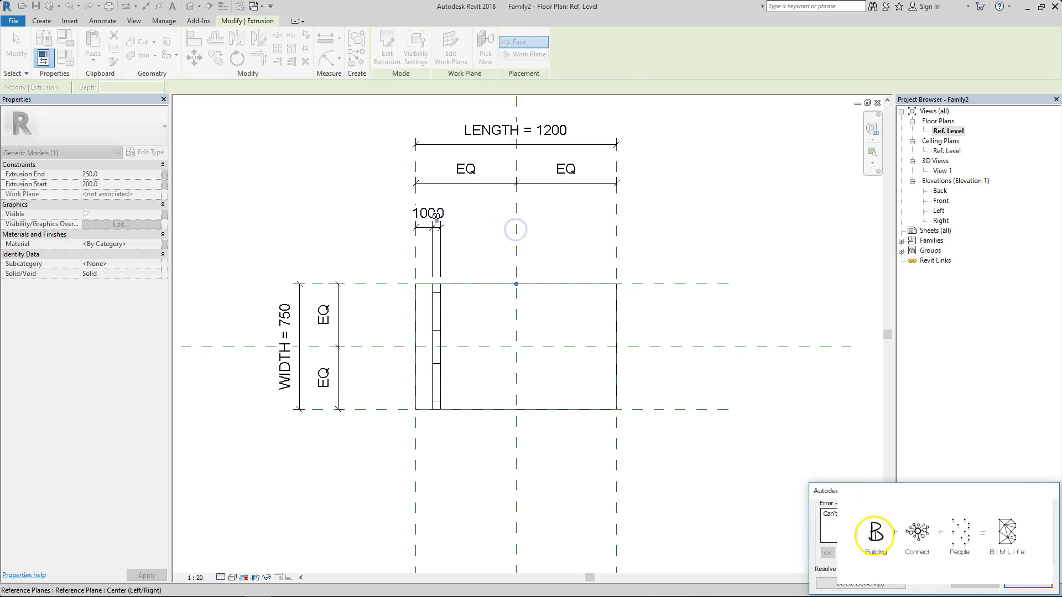
left_click(889, 582)
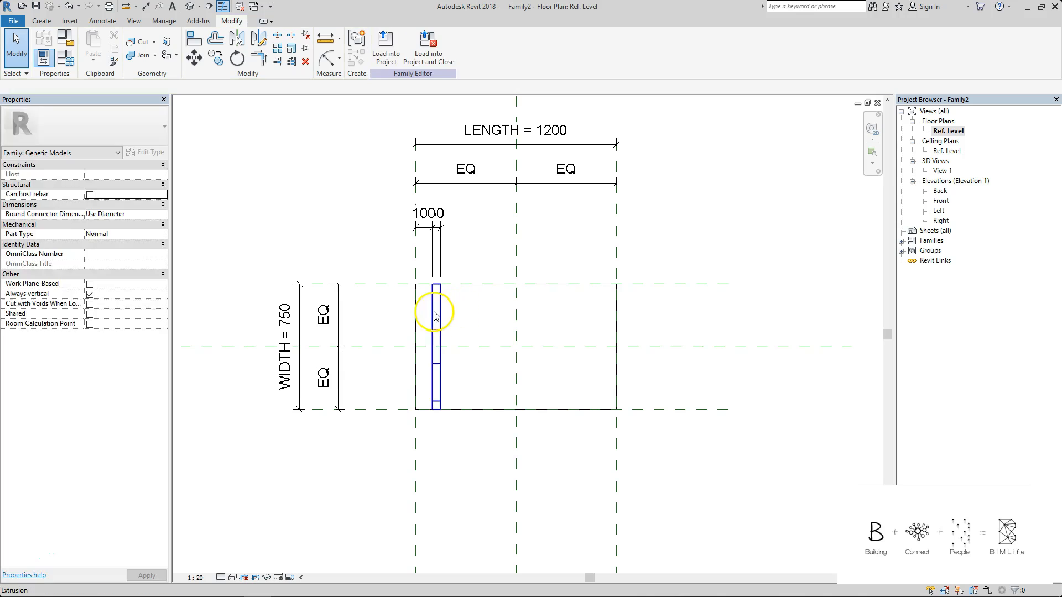
Try to copy the I-shaped support about 700 mm across the center plane in plan.
left_click(435, 310)
key("c")
key("o")
left_click(441, 286)
left_click(588, 284)
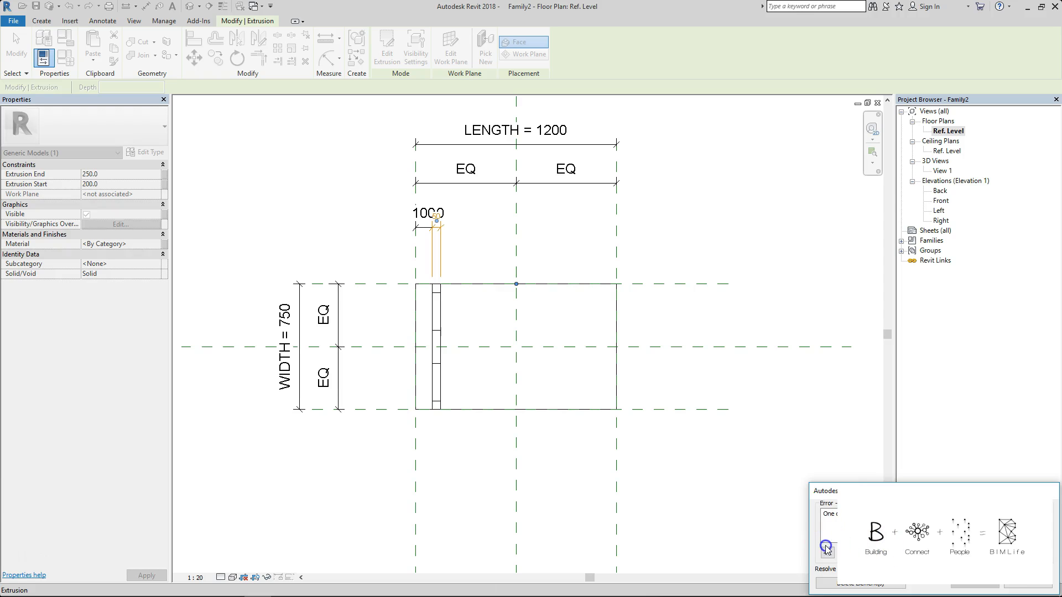
left_click(826, 548)
left_click(437, 224)
left_click(481, 247)
left_click(435, 293)
key("Escape")
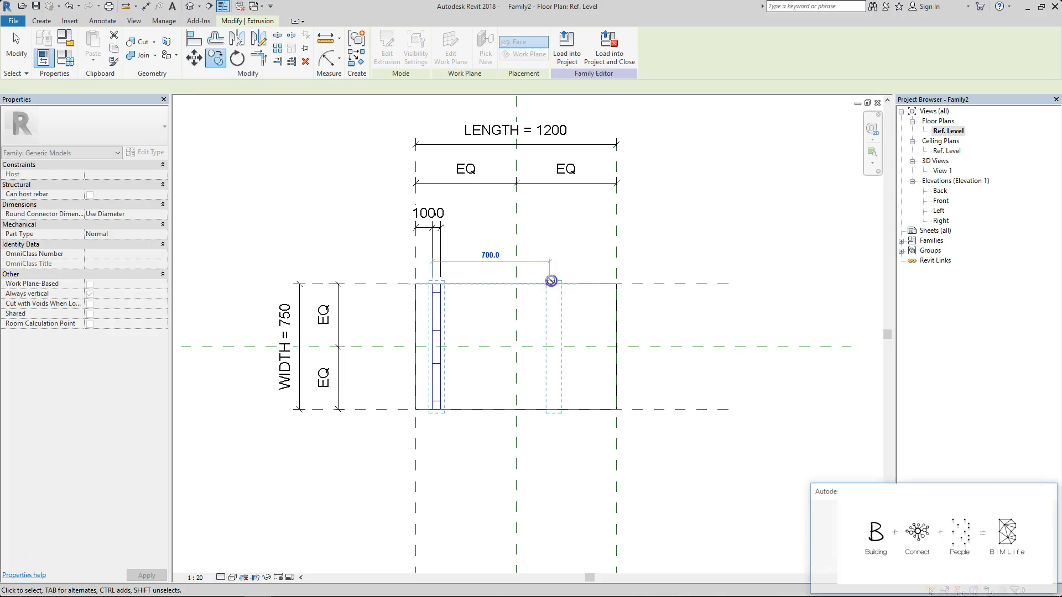
key("Escape")
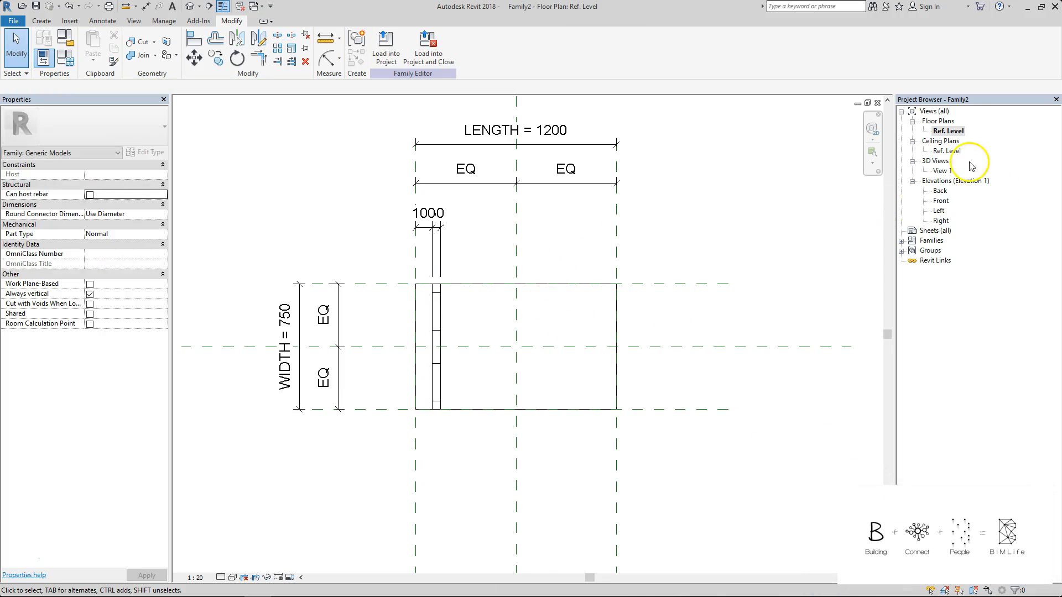
In the Front elevation, try to move the support horizontally to the other side of the center plane.
double_click(948, 206)
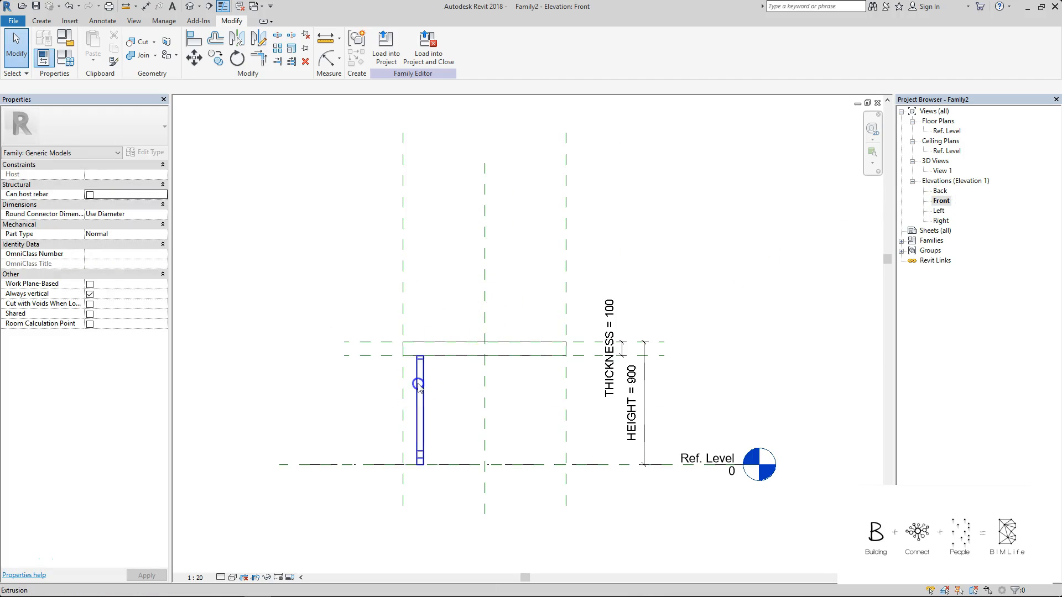
left_click(419, 376)
key("m")
key("v")
left_click(418, 383)
left_click(548, 374)
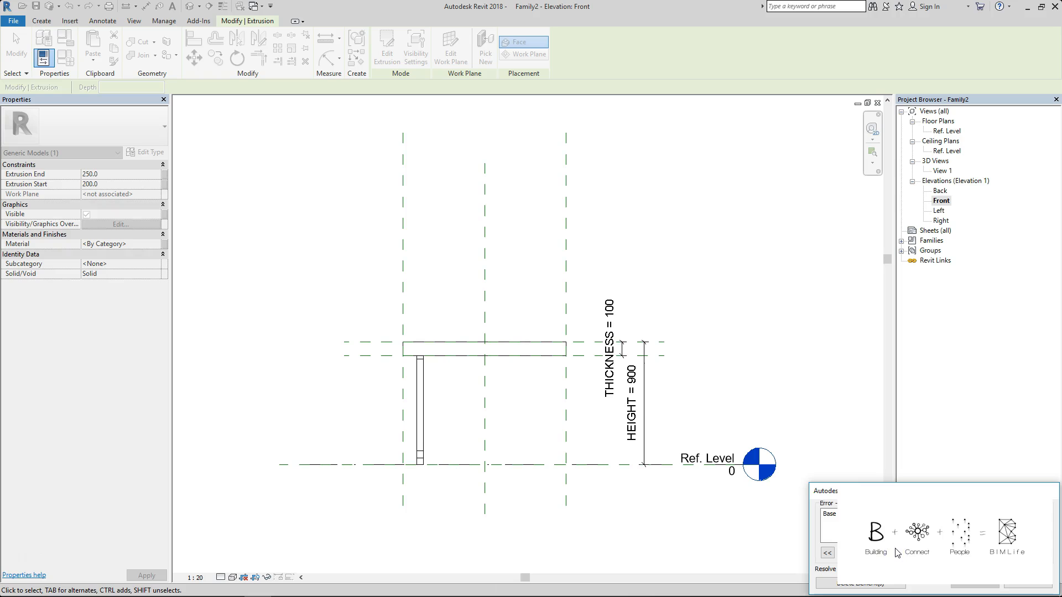
key("Escape")
key("Escape")
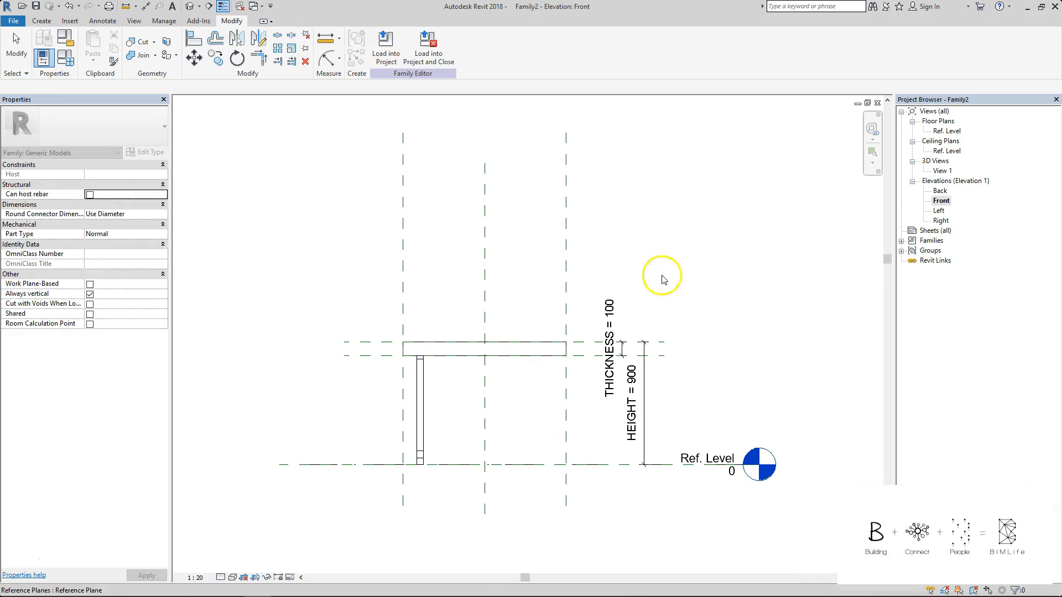
In the Left elevation, edit the support's extrusion sketch, delete the two vertical 50 mm foot dimensions and finish the sketch.
double_click(939, 211)
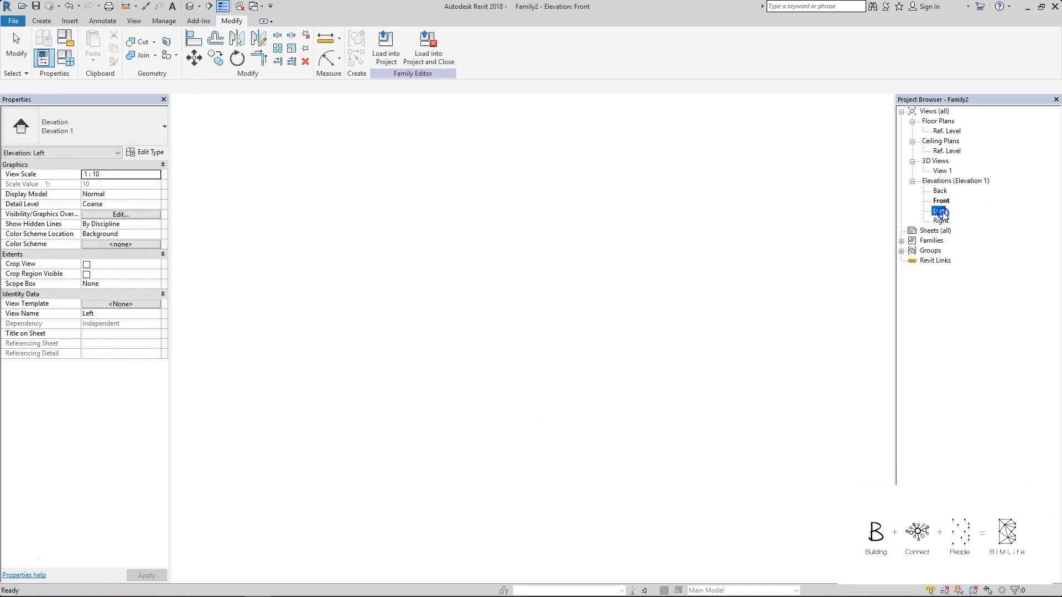
left_click(550, 321)
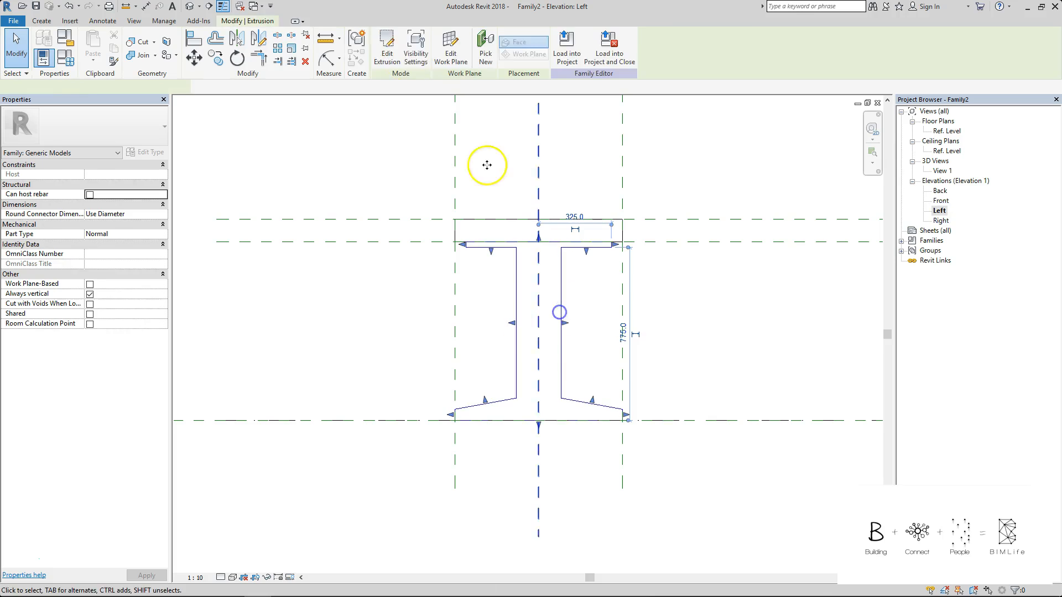
left_click(386, 50)
left_click_drag(718, 354, 671, 411)
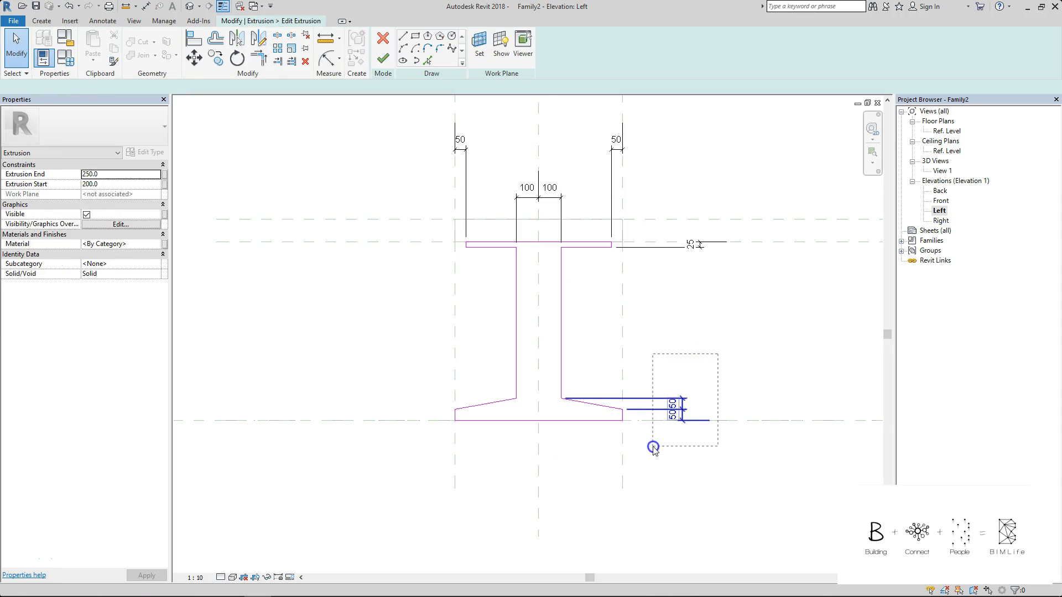
left_click_drag(654, 447, 670, 441)
key("Delete")
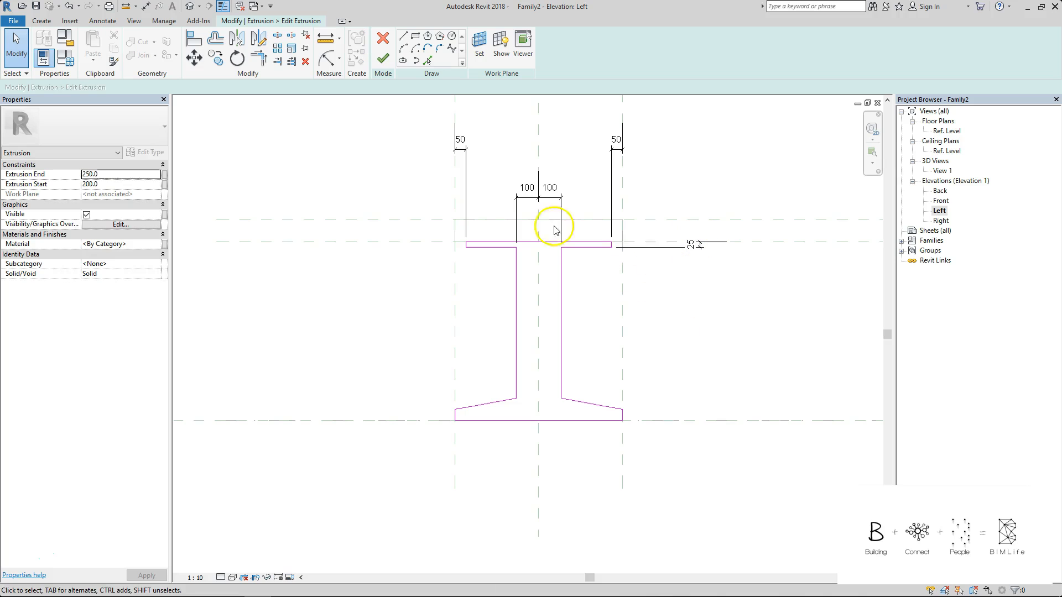
left_click(384, 57)
Return to the Ref. Level floor plan and try again to copy the support toward the center plane.
double_click(946, 133)
left_click(436, 298)
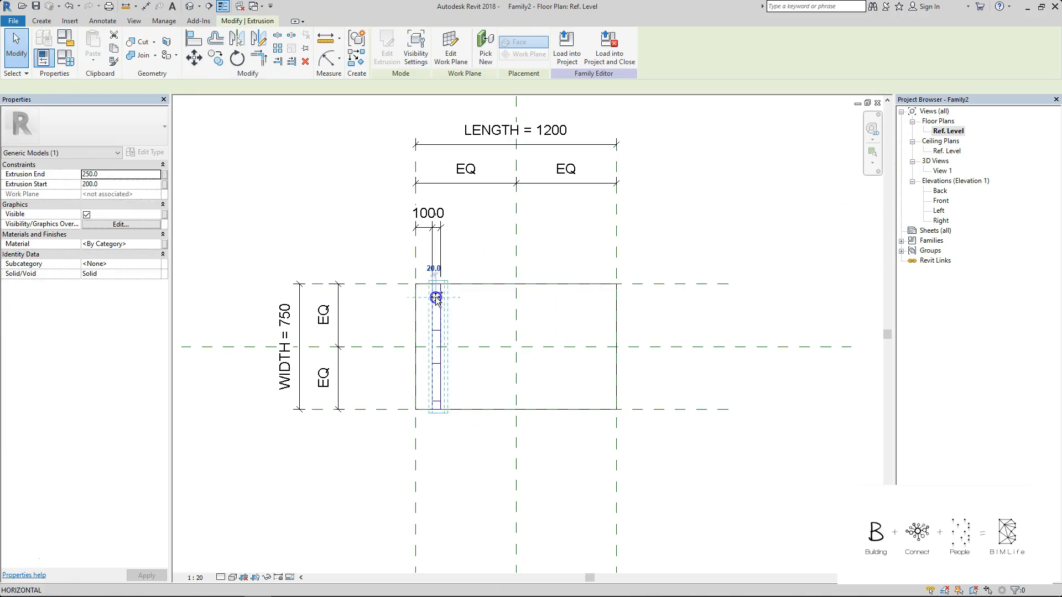
left_click(487, 299)
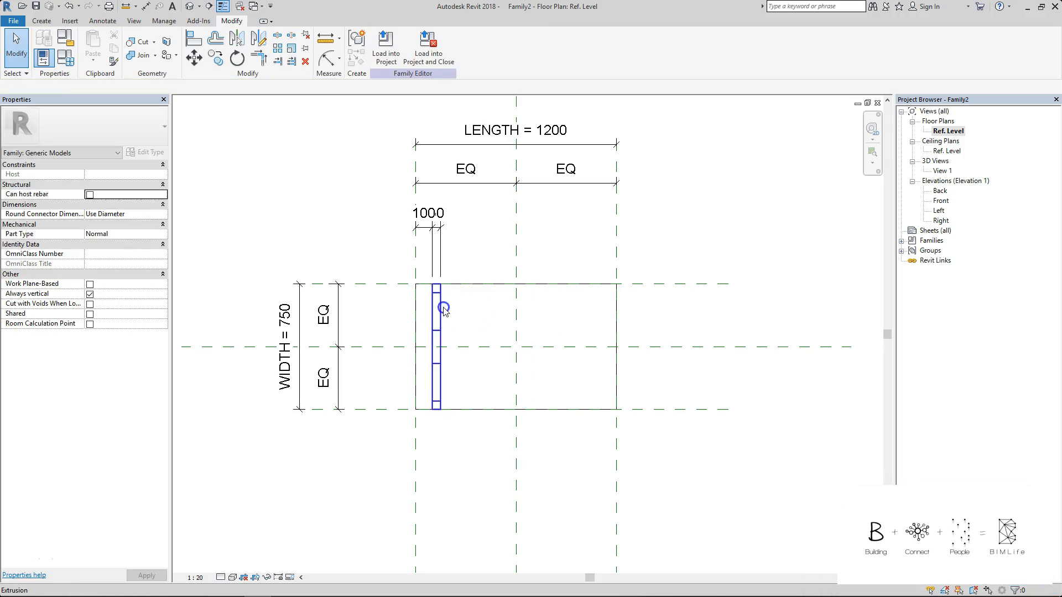
left_click(444, 311)
left_click_drag(441, 302, 523, 305)
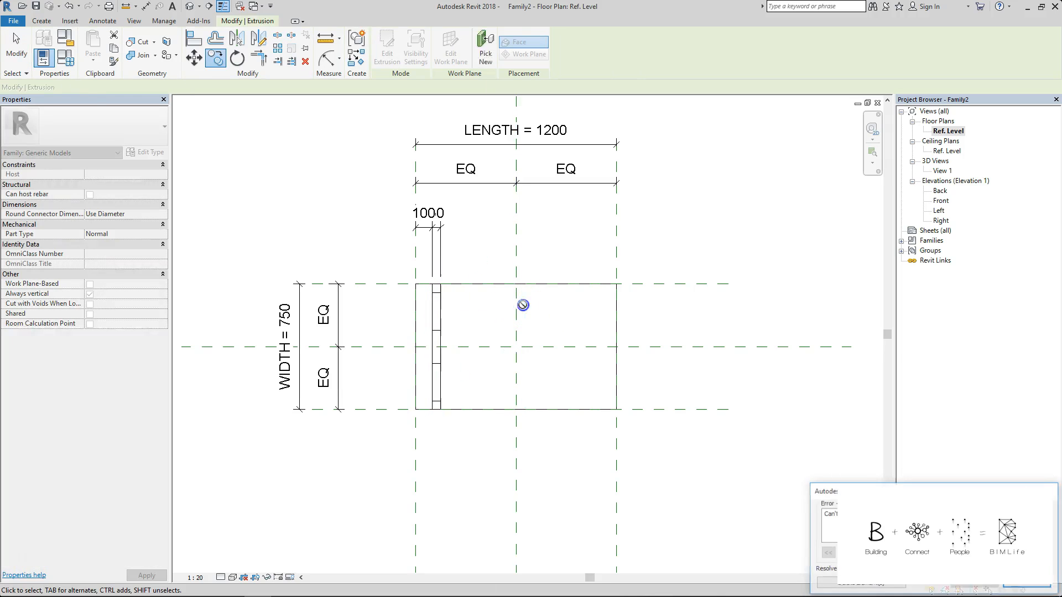
key("Escape")
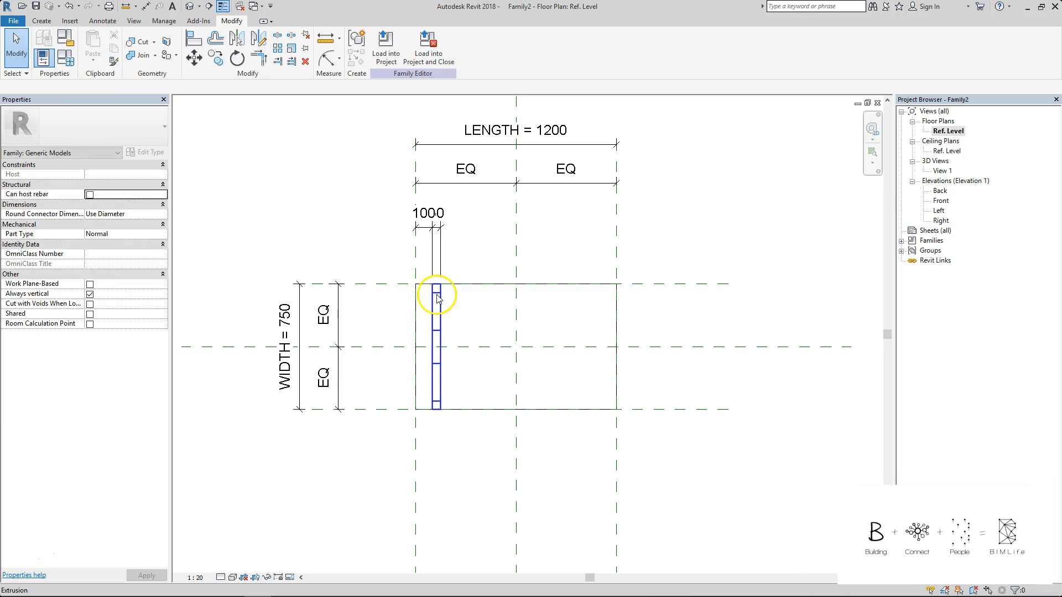
Remove the support's thickness dimension and its offset dimension from the left length reference plane in plan.
left_click(435, 297)
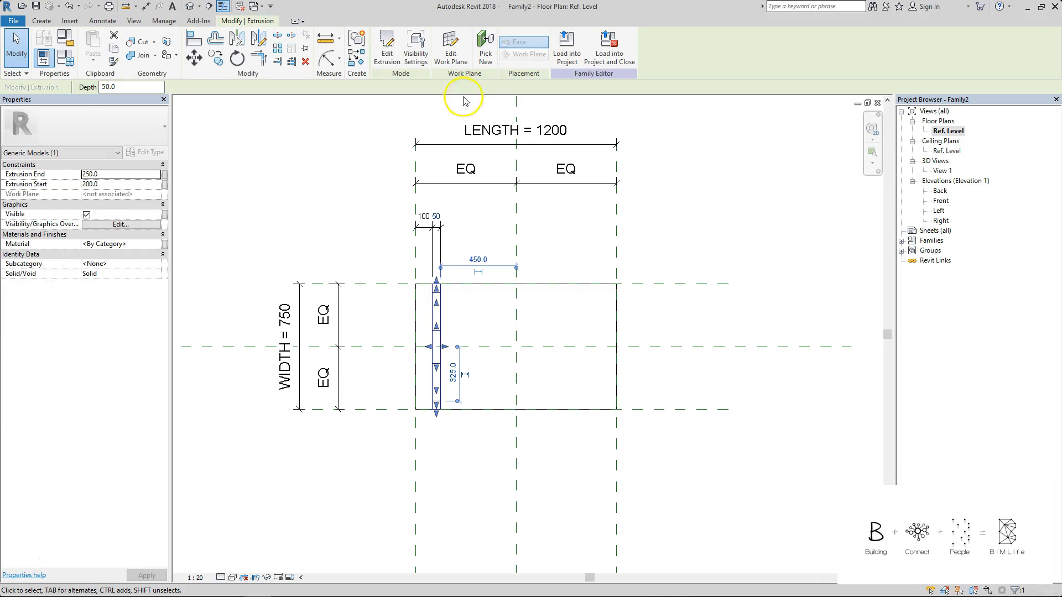
left_click(437, 230)
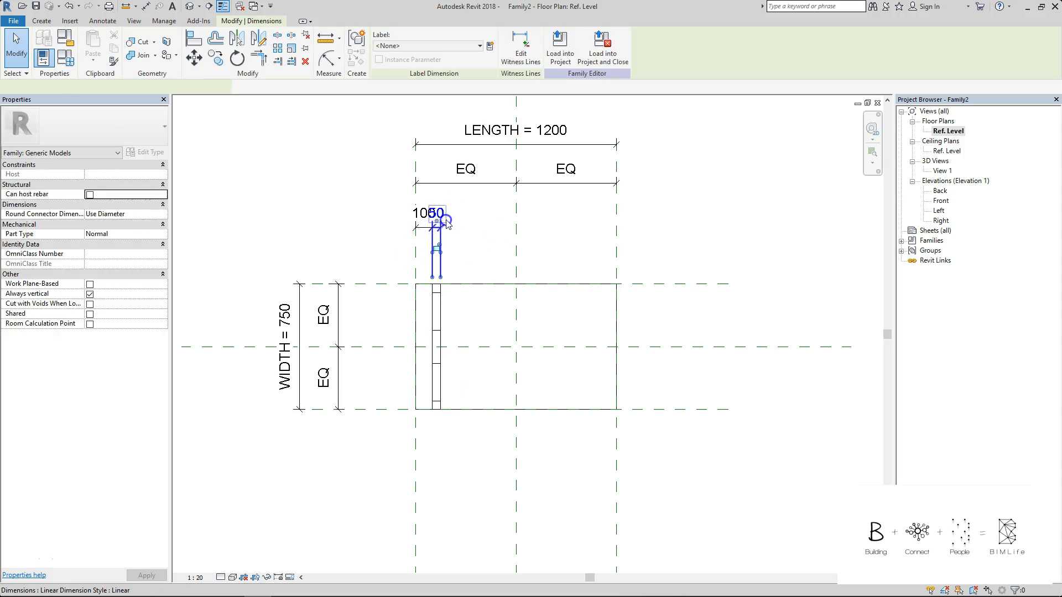
left_click(474, 210)
key("ctrl+z")
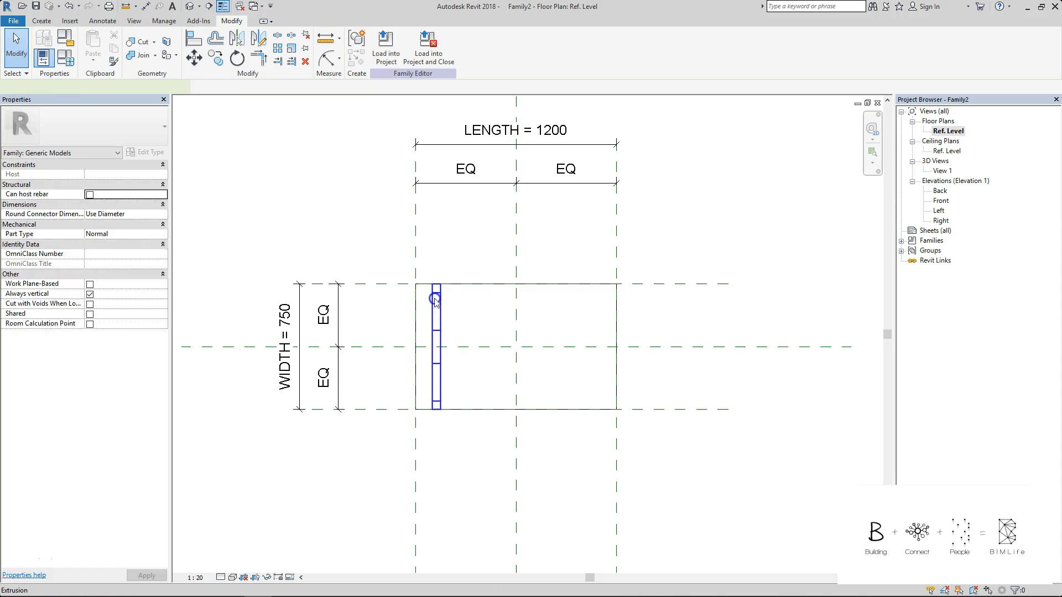
Try to copy the undimensioned support past the center plane in plan.
left_click(435, 299)
left_click_drag(435, 299, 549, 301)
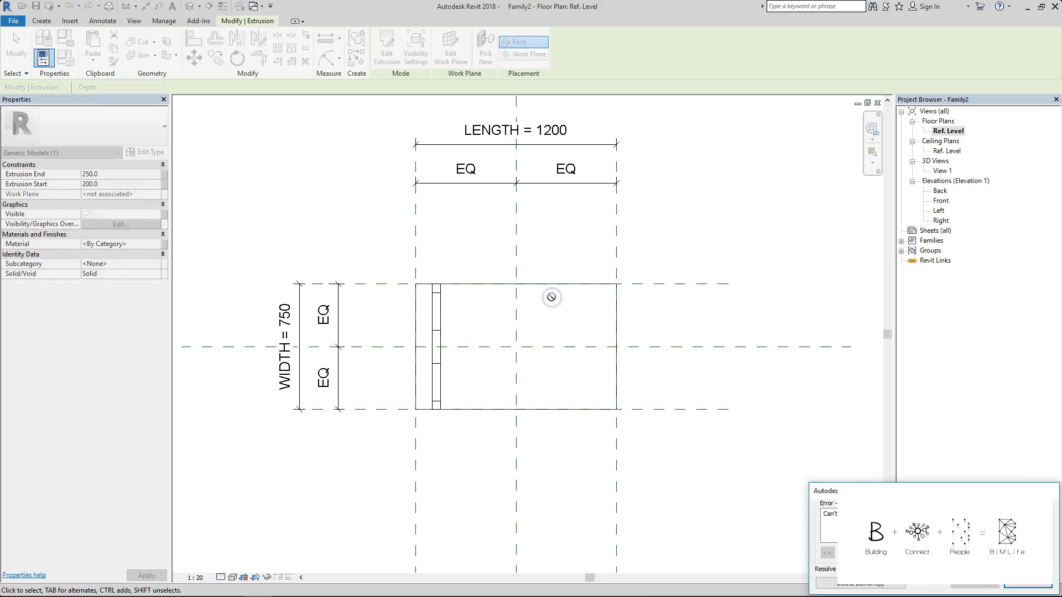
key("Escape")
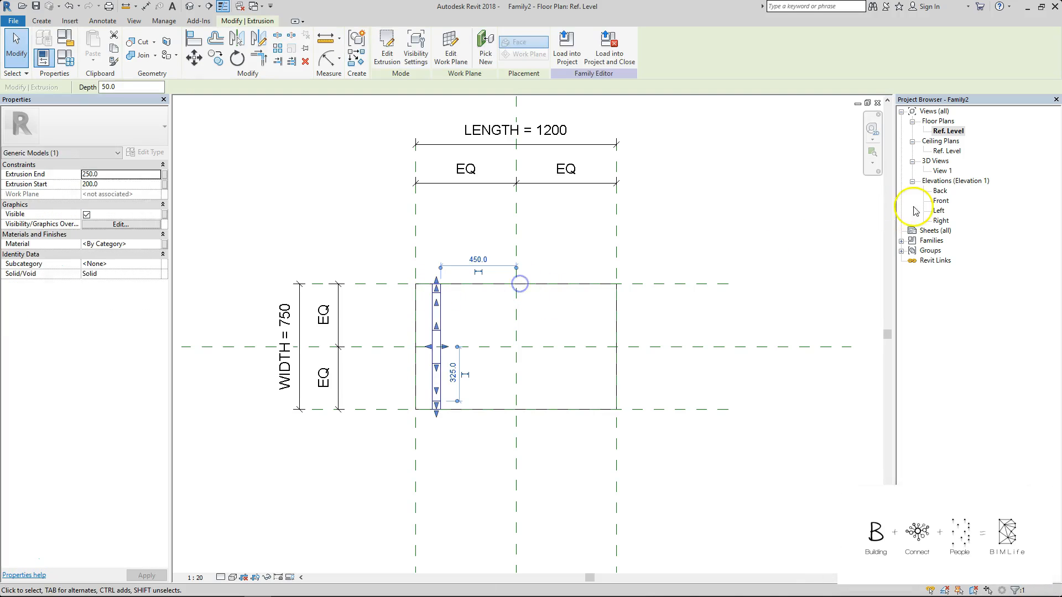
In the Left elevation, edit the support's sketch, delete the paired 100 mm web dimensions about the center plane and finish the sketch.
double_click(940, 211)
left_click(387, 46)
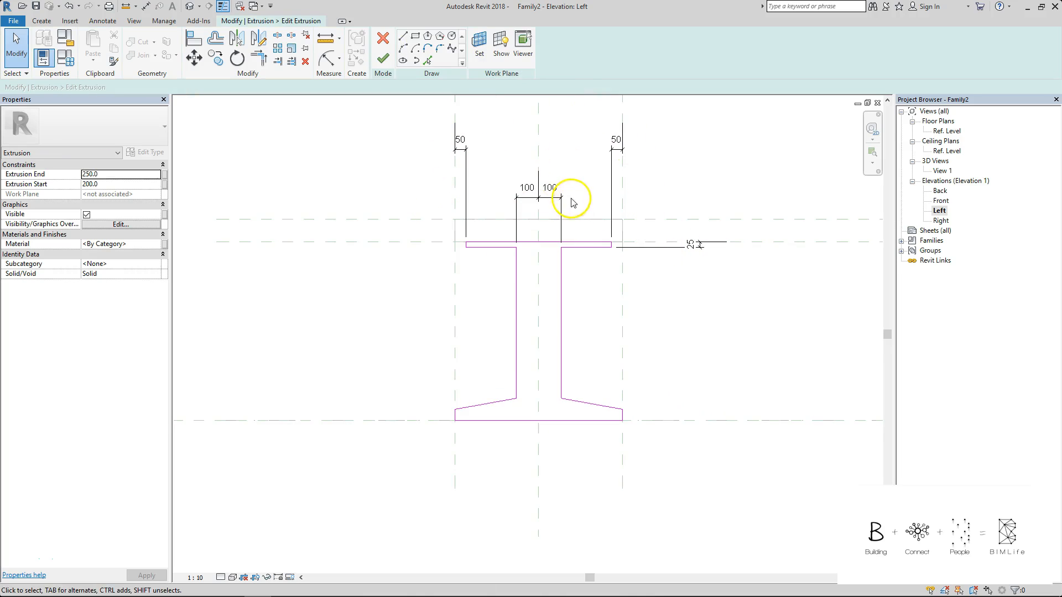
left_click(550, 200)
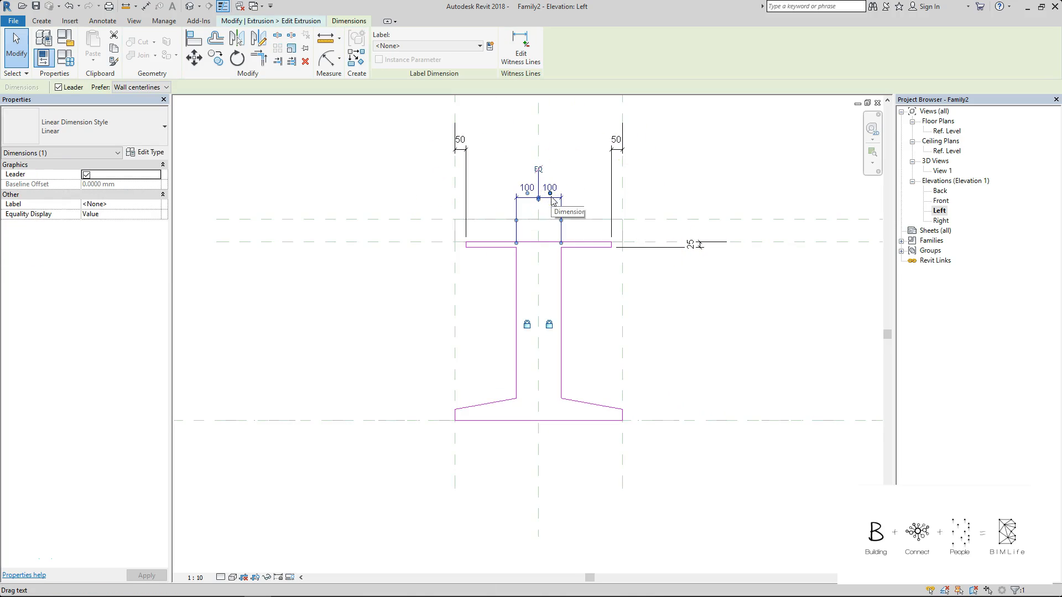
key("Delete")
left_click(385, 57)
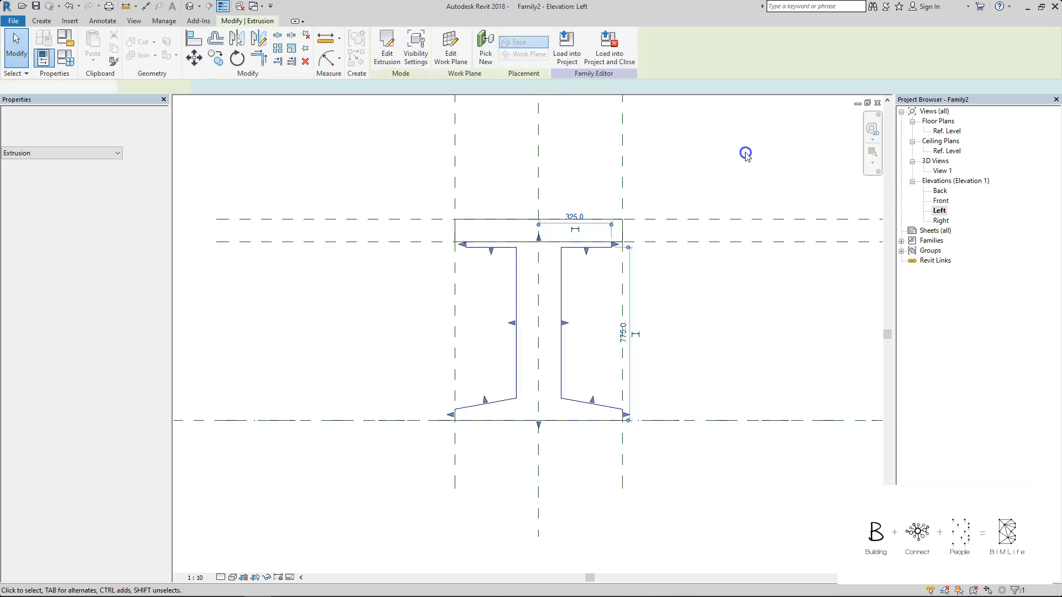
In the Ref. Level floor plan, copy the support right of the center plane, its outer face about 350 mm from that plane.
double_click(947, 130)
left_click_drag(439, 296, 569, 293, "ctrl")
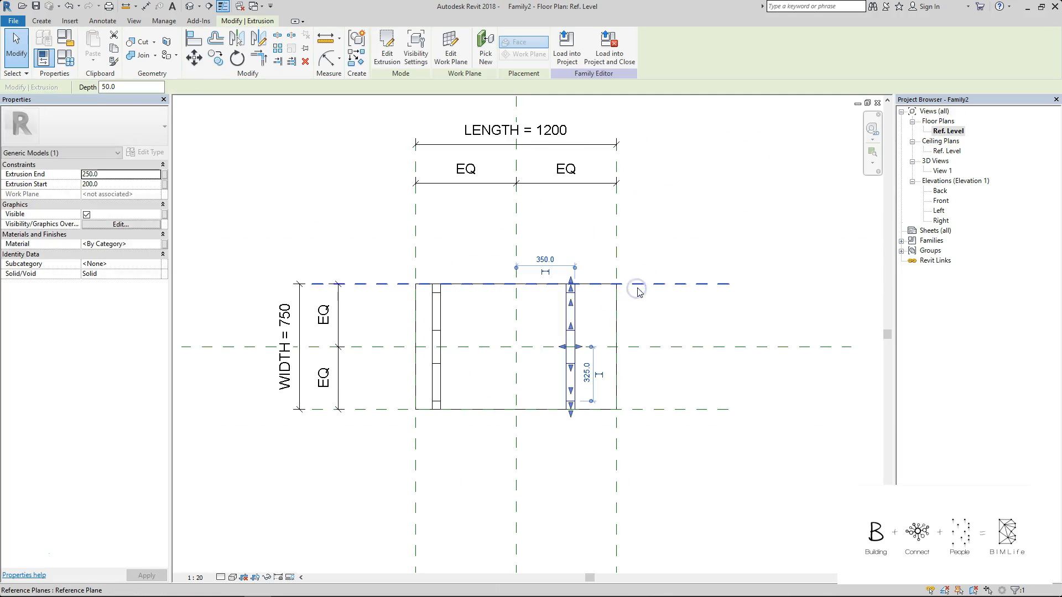
left_click(717, 234)
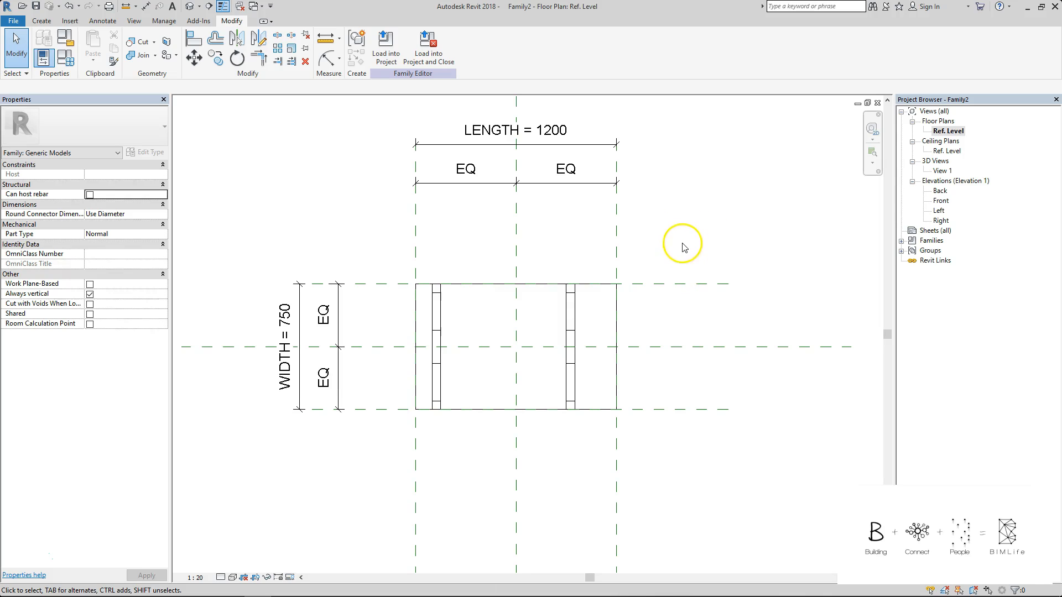
left_click(573, 293)
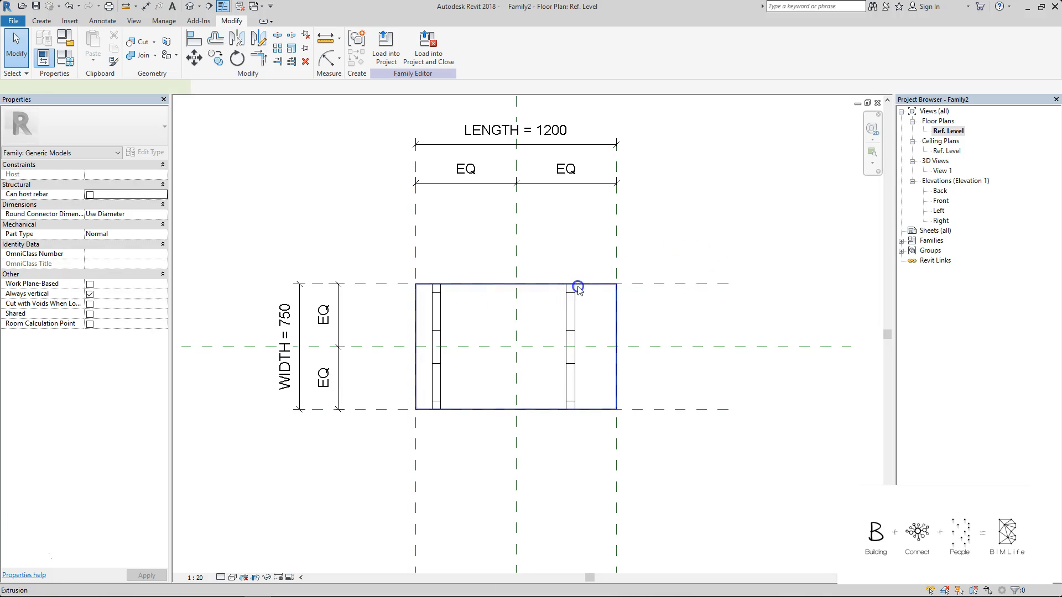
left_click(696, 232)
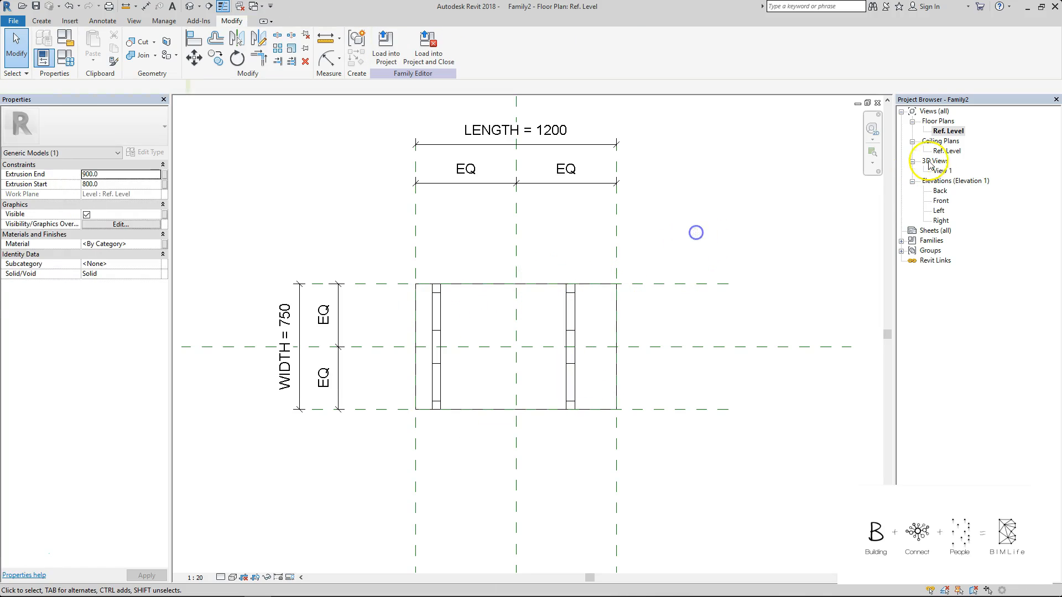
Open the support's extrusion sketch for editing in the Left elevation.
double_click(939, 210)
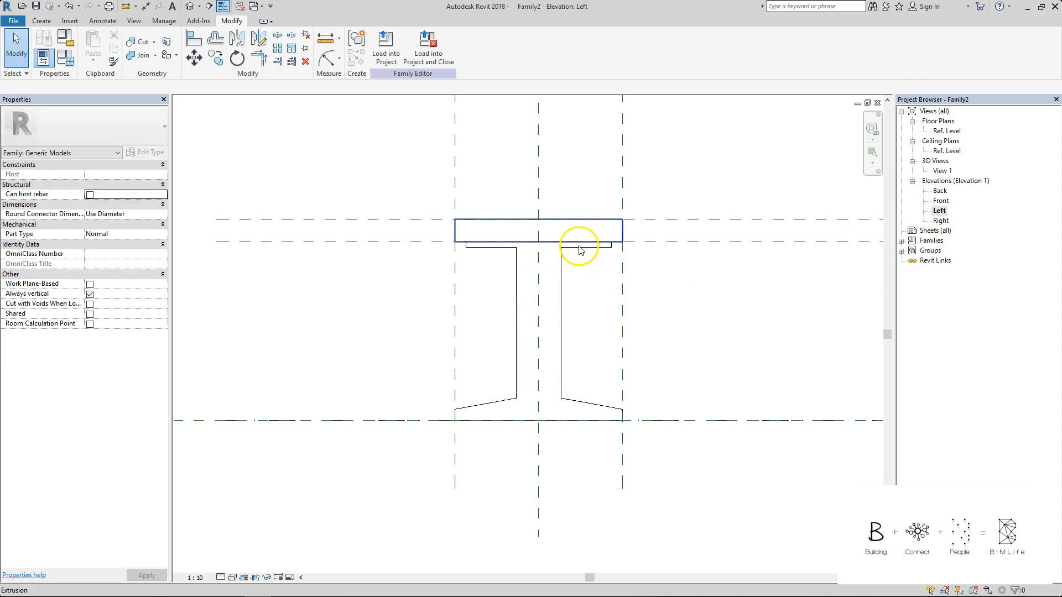
left_click(578, 243)
left_click(387, 47)
Try to place a continuous aligned dimension across both web edges and the center plane, and undo the last change.
key("d")
key("i")
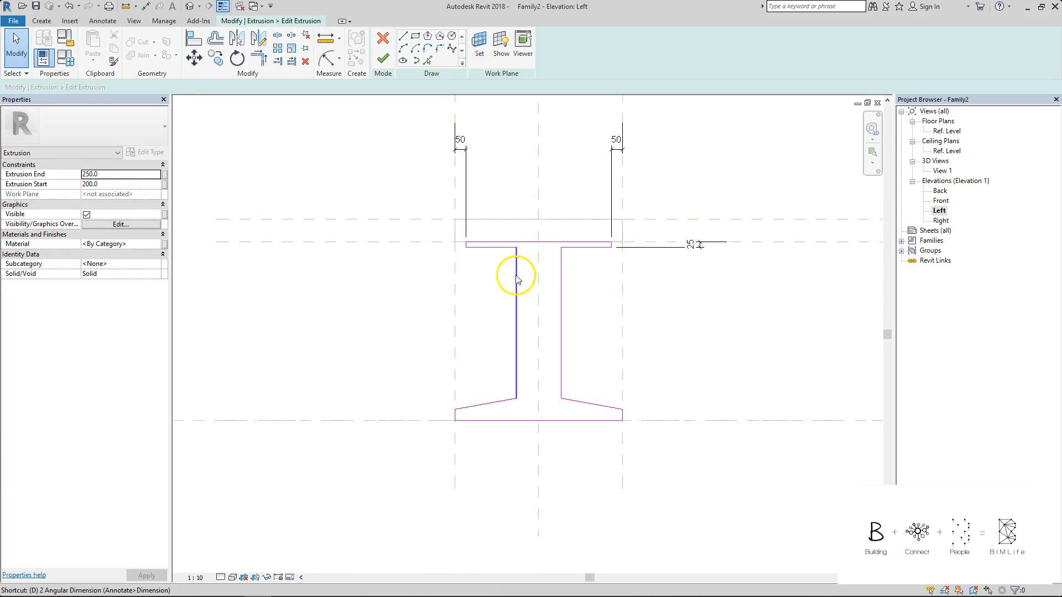
left_click(539, 271)
left_click(561, 265)
left_click(562, 155)
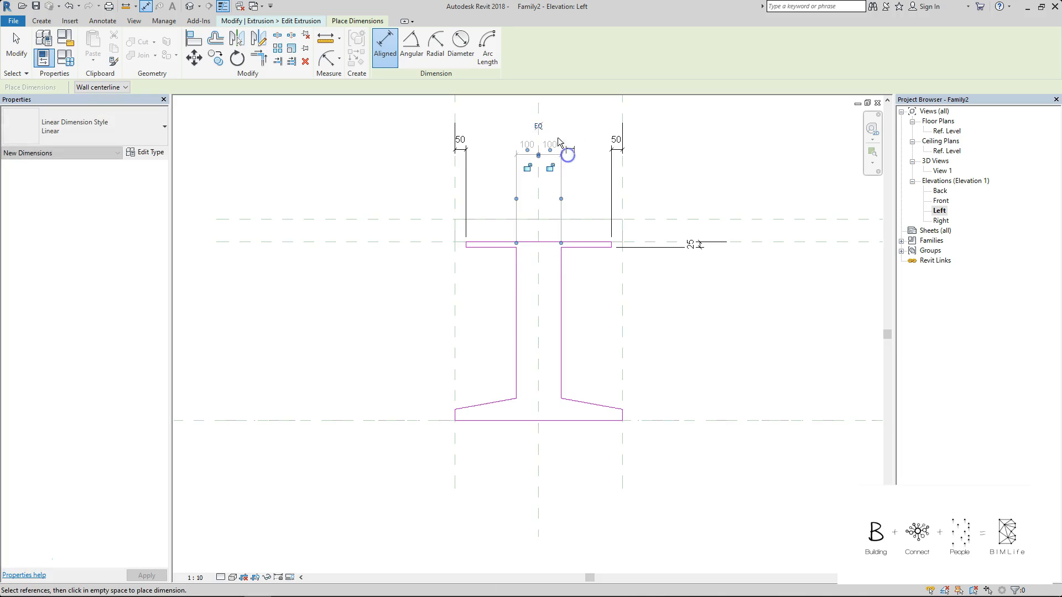
key("ctrl+z")
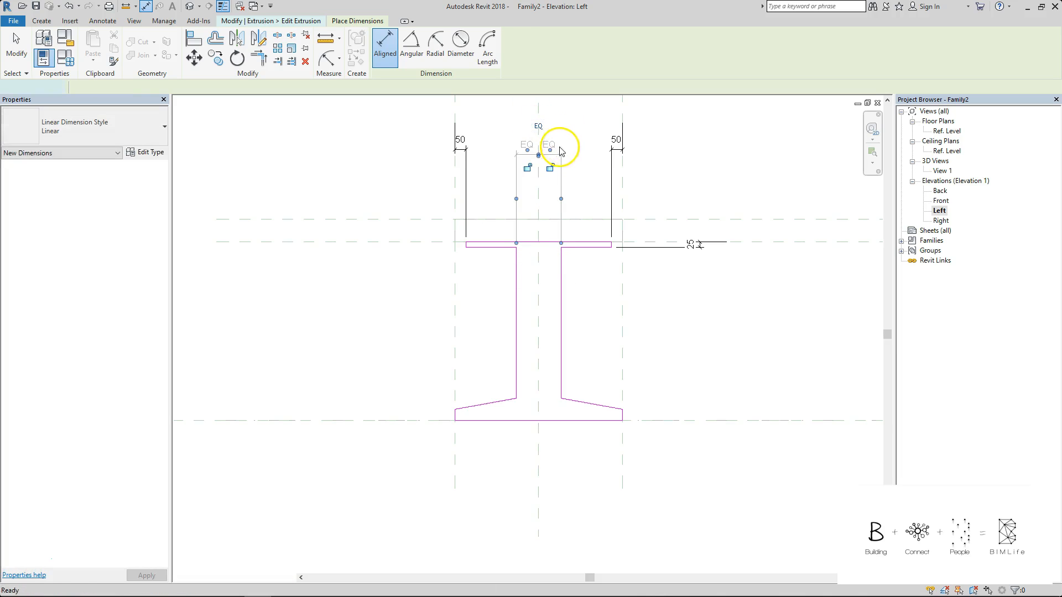
Dimension both web edges about the center plane with an equality (EQ) constraint and finish the sketch.
left_click(514, 274)
left_click(539, 268)
left_click(561, 268)
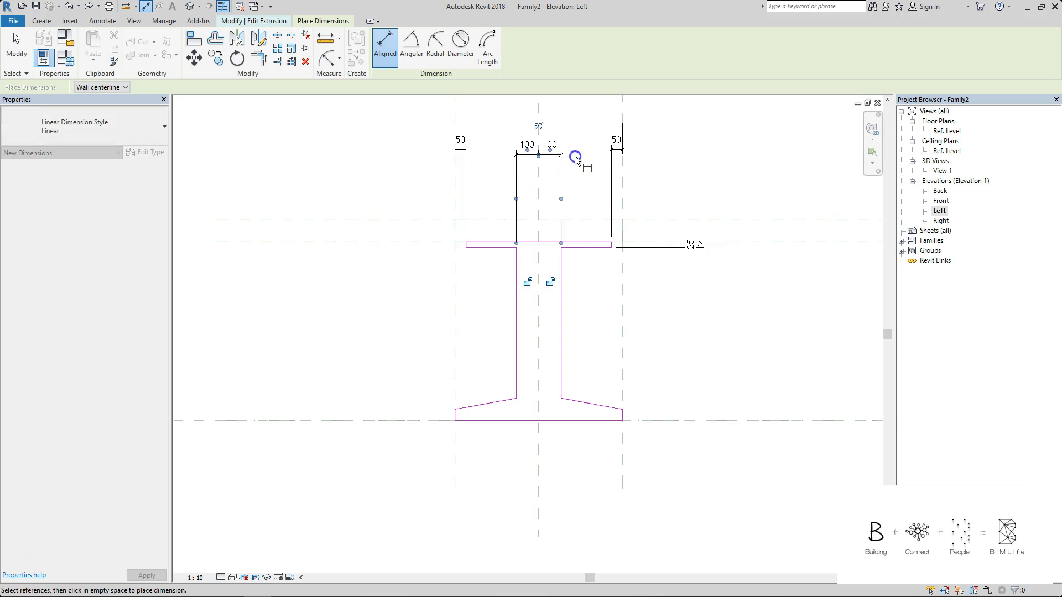
left_click(562, 155)
key("Escape")
key("Escape")
scroll(545, 171, "up", 1)
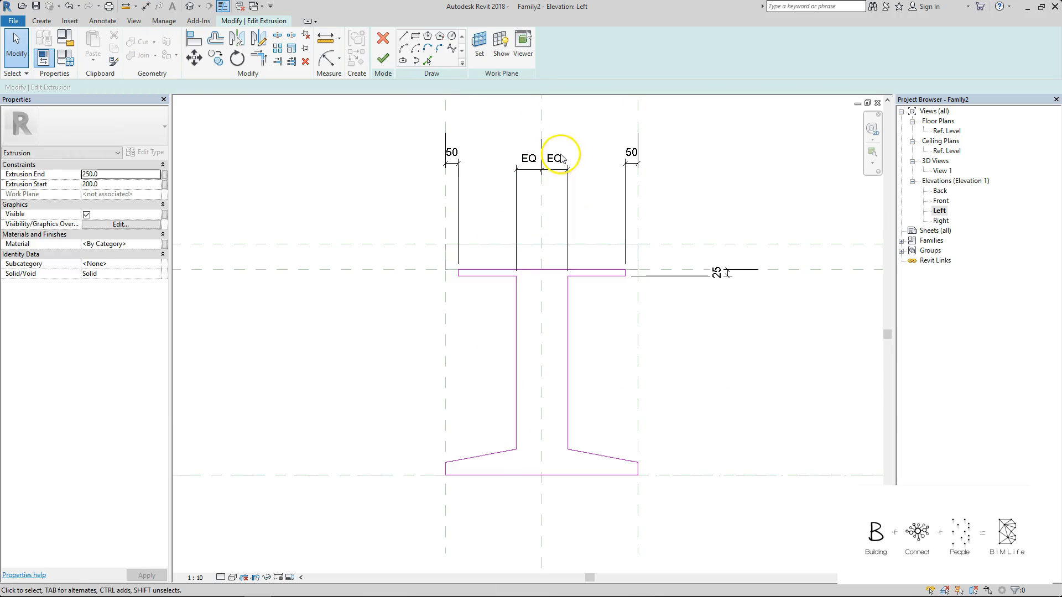
left_click(383, 57)
In the Ref. Level floor plan, delete the support right of the center plane.
double_click(947, 131)
left_click(573, 322)
key("Delete")
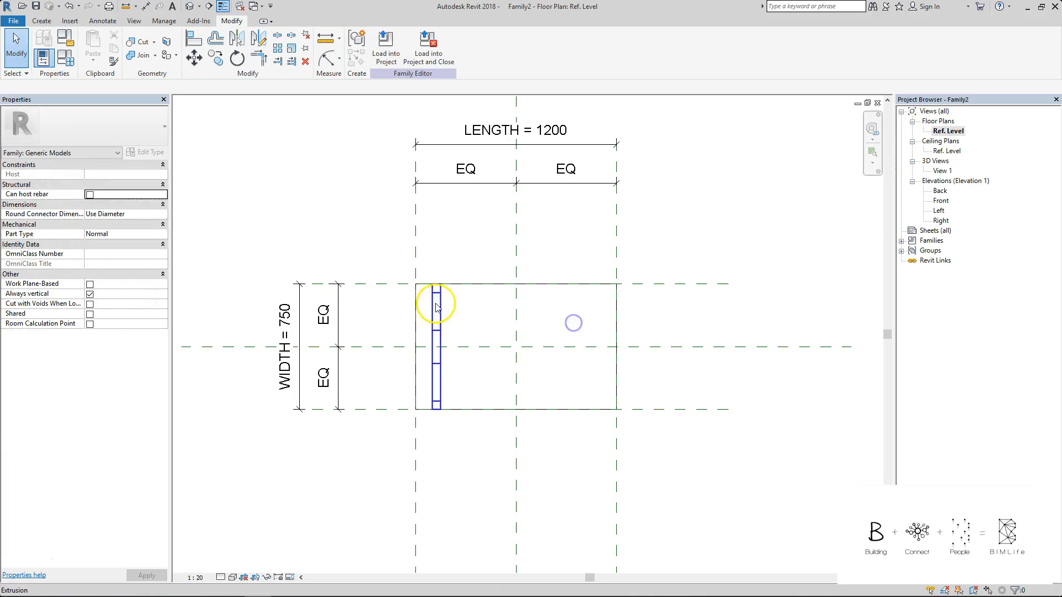
Copy the left support about 740 mm horizontally to the other side of the center plane.
left_click(436, 303)
key("c")
key("o")
left_click(438, 300)
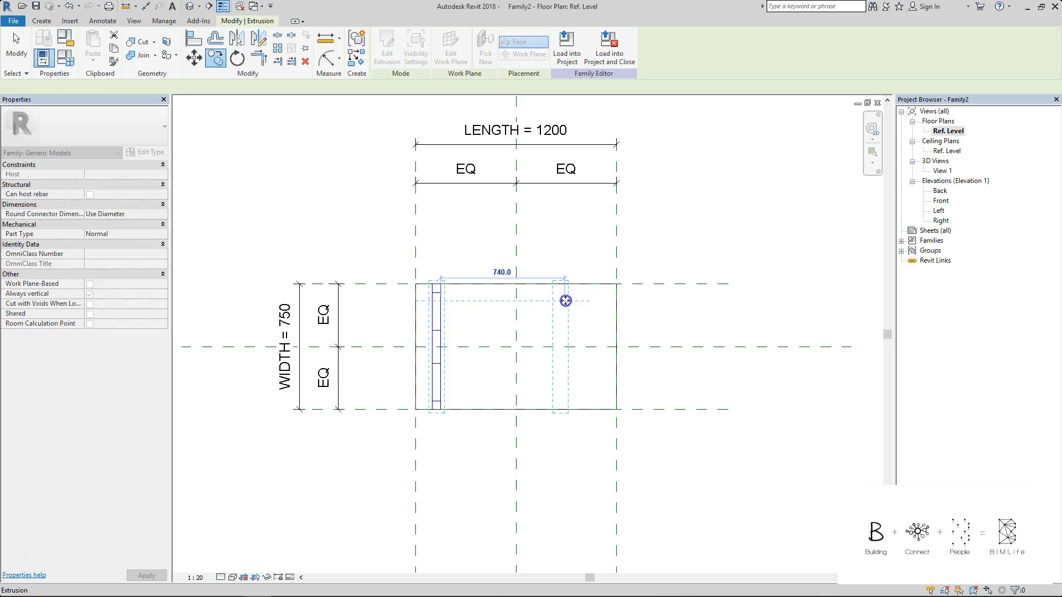
left_click(565, 301)
key("Escape")
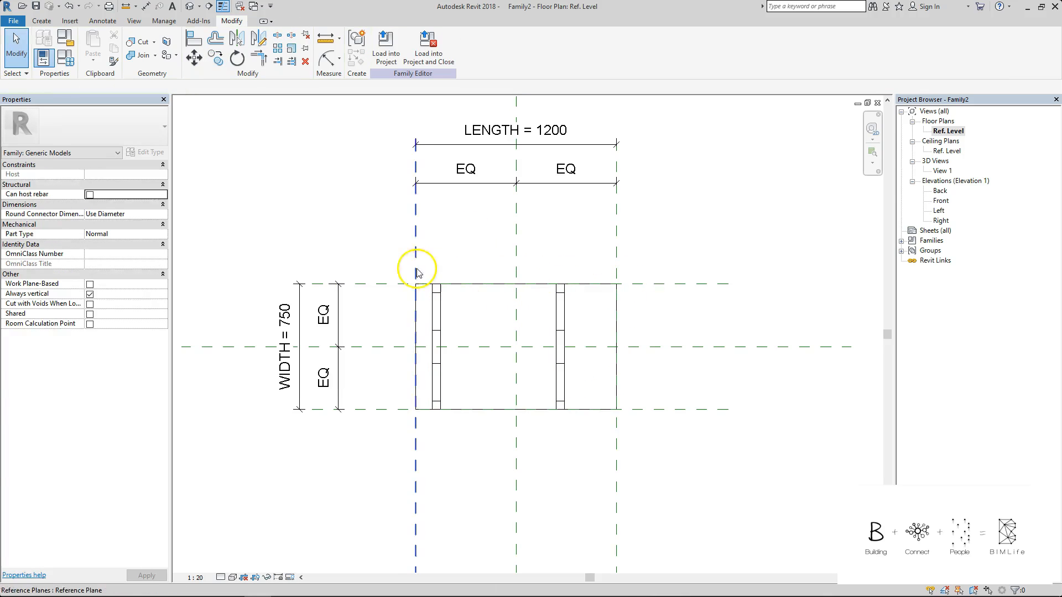
Place aligned dimensions across the thickness of the left and right supports, in line with each other above the slab.
key("d")
key("i")
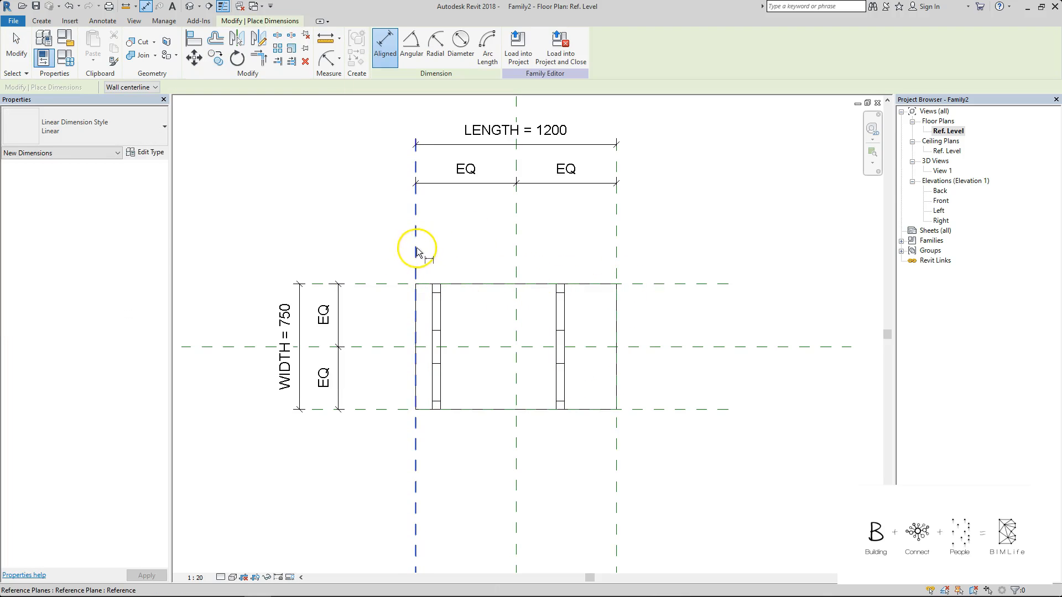
left_click(416, 249)
key("Escape")
left_click(433, 299)
left_click(442, 298)
left_click(467, 224)
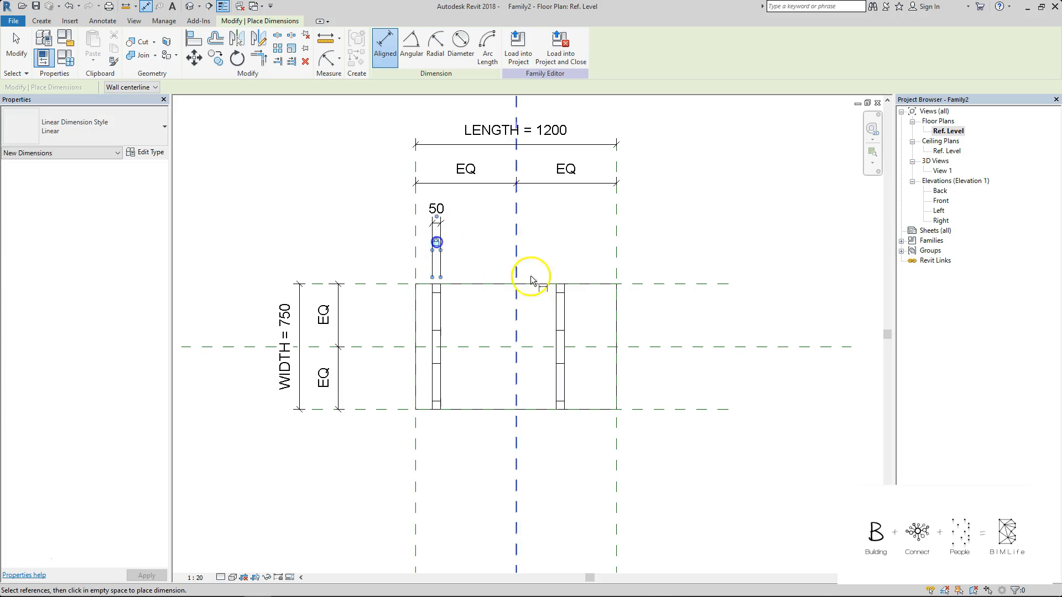
left_click(557, 301)
left_click(565, 303)
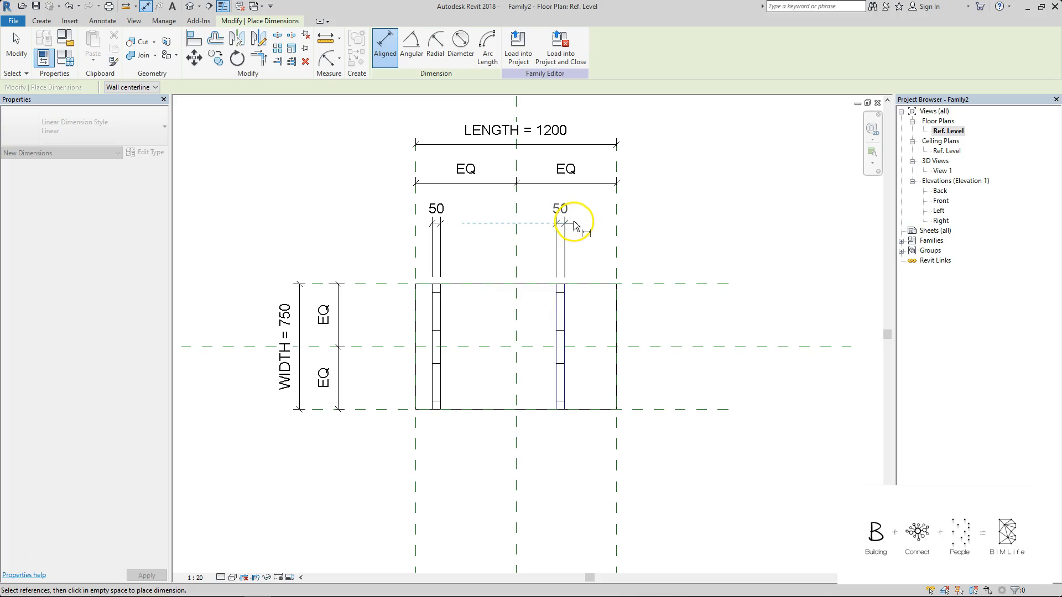
left_click(573, 223)
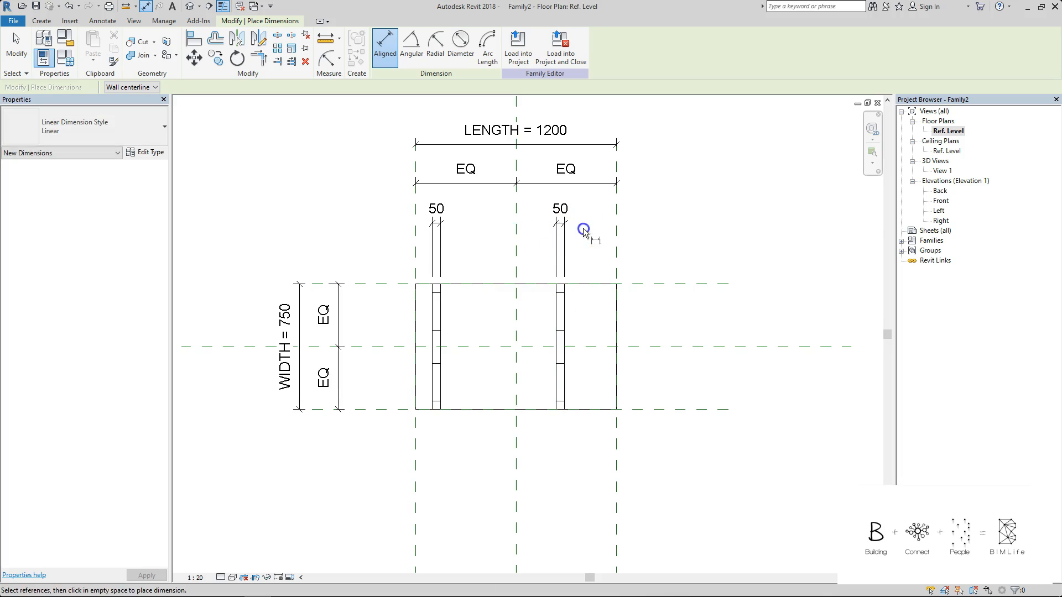
Dimension each support's outer face to the length reference plane on its side, in line with the thickness dimensions.
left_click(417, 230)
left_click(431, 301)
left_click(564, 304)
left_click(616, 221)
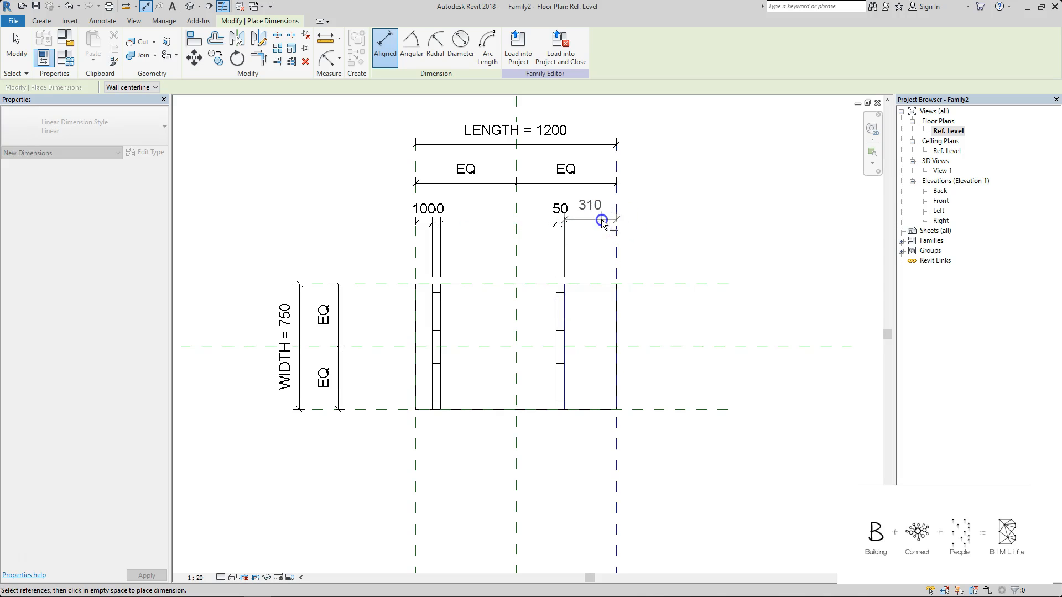
left_click(602, 220)
key("Escape")
mouse_move(602, 221)
left_mouse_down()
mouse_move(601, 232)
mouse_move(601, 223)
left_mouse_up()
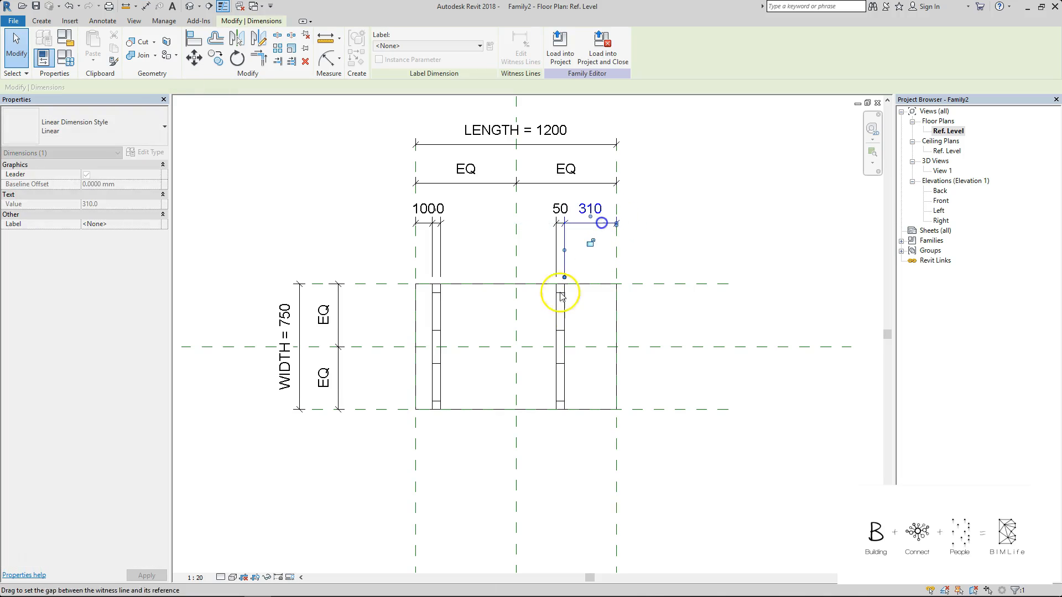
Set the right support's offset from the right length reference plane to 100 mm.
left_click(560, 299)
left_click(591, 217)
type("100")
left_click(643, 216)
left_click(672, 209)
left_click(612, 233)
left_click(653, 230)
left_click(426, 223)
left_click(424, 242)
left_click(570, 233)
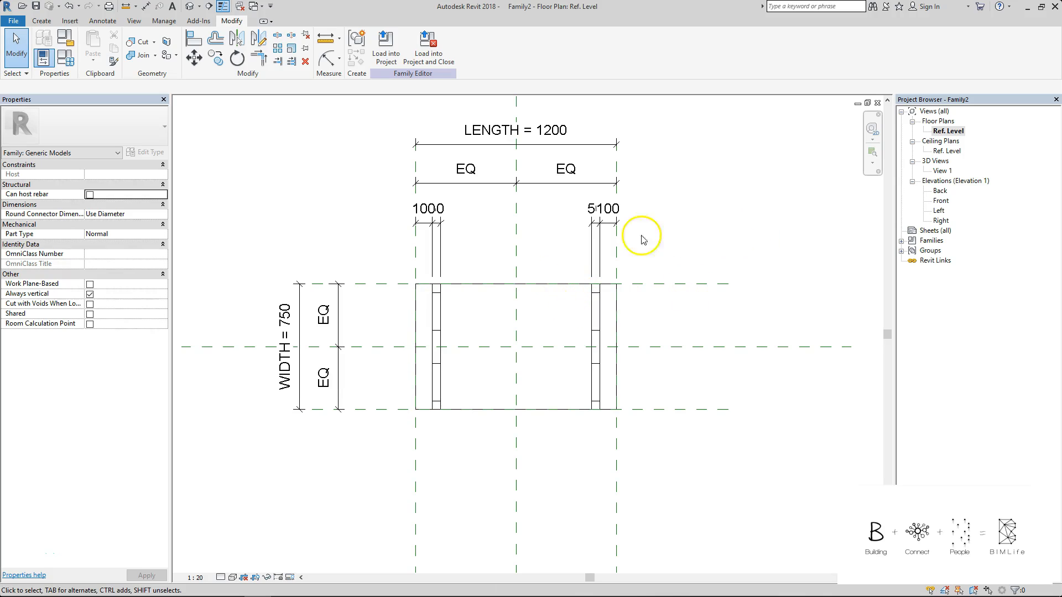
Start a void extrusion and sketch a circle of 25 mm radius inside the slab, near its upper edge beside the right support.
left_click(48, 24)
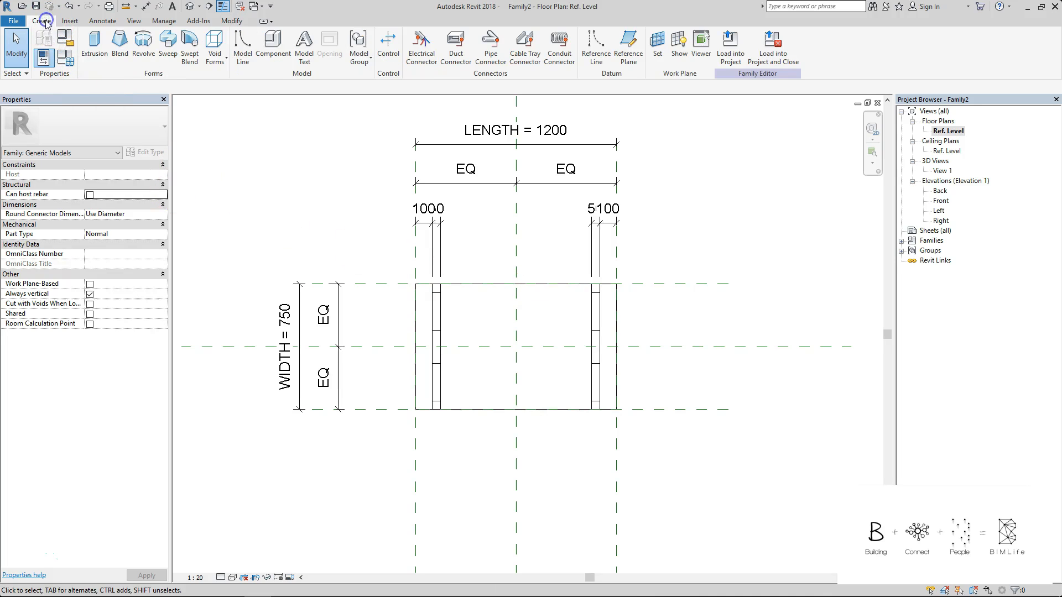
left_click(215, 62)
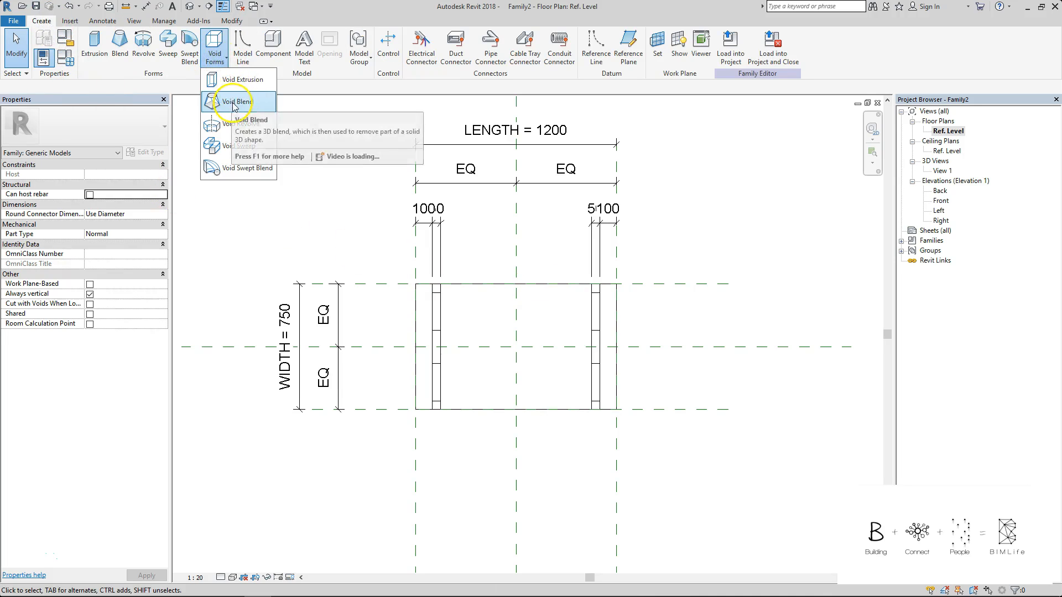
left_click(250, 78)
left_click(452, 36)
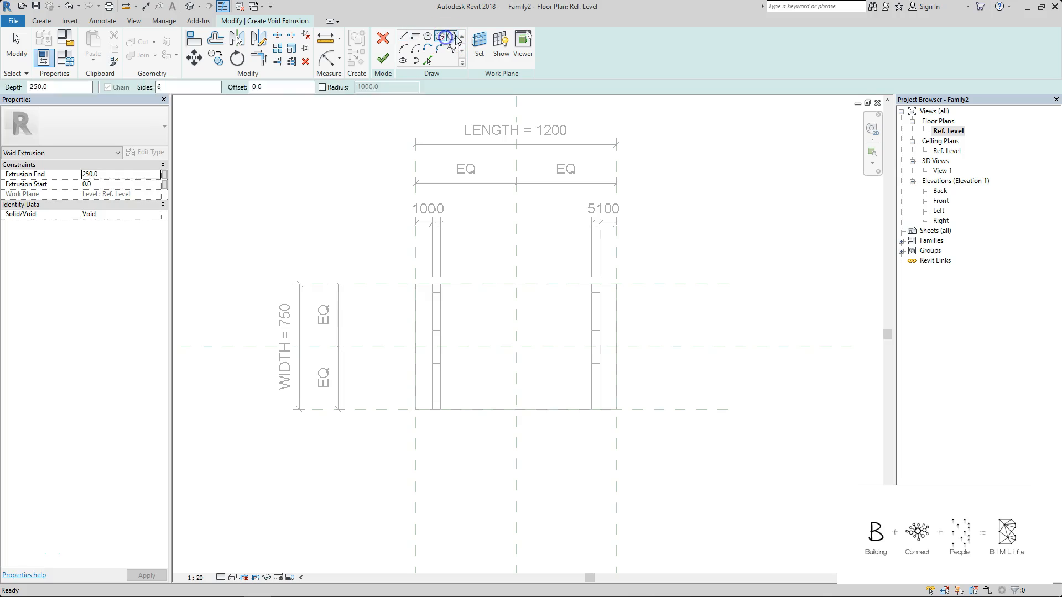
scroll(569, 347, "up", 1)
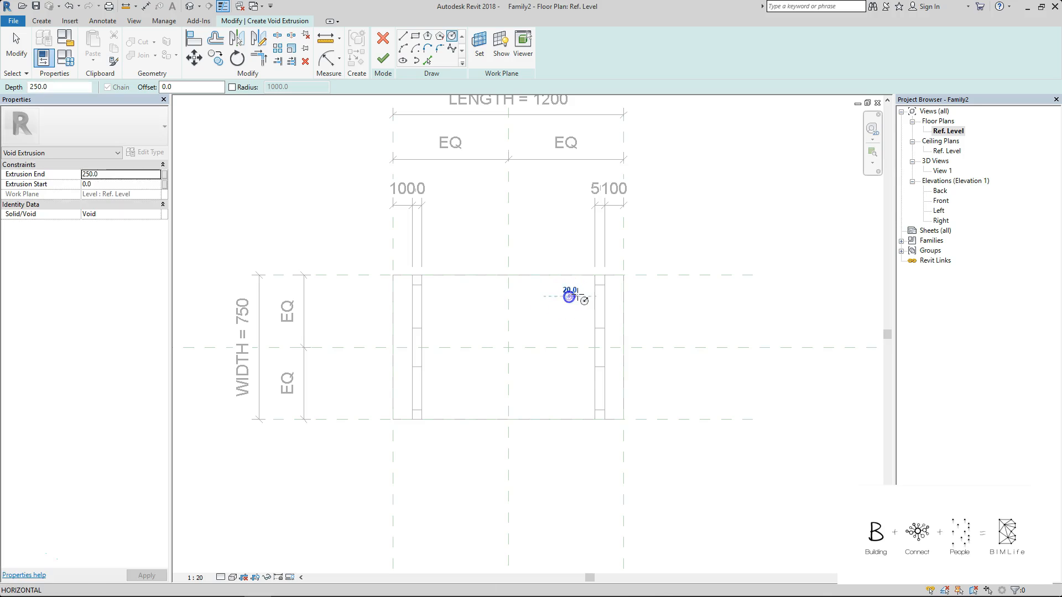
left_click(569, 297)
scroll(576, 297, "up", 2)
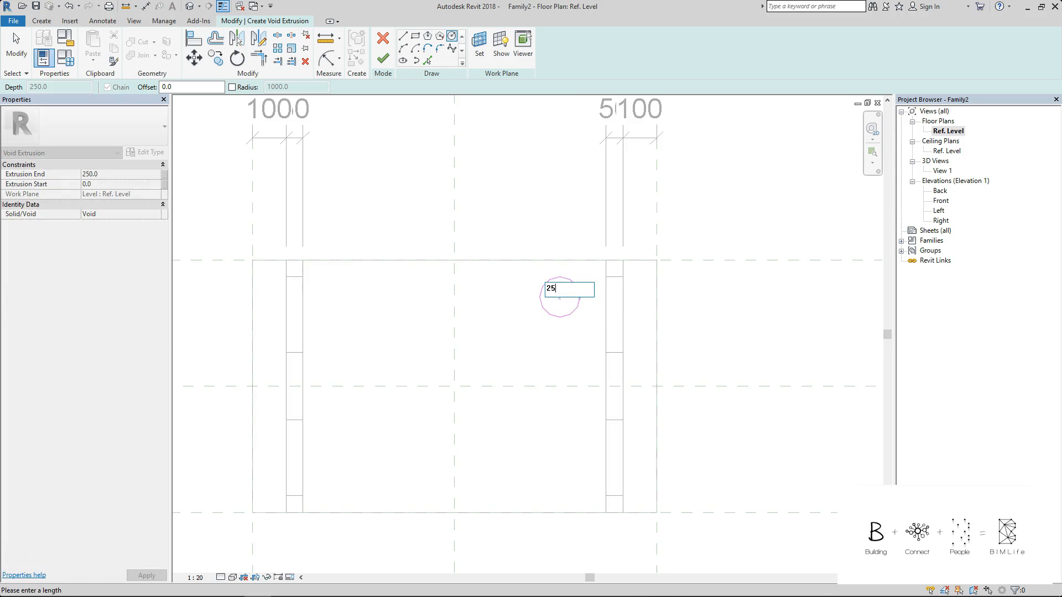
key("Return")
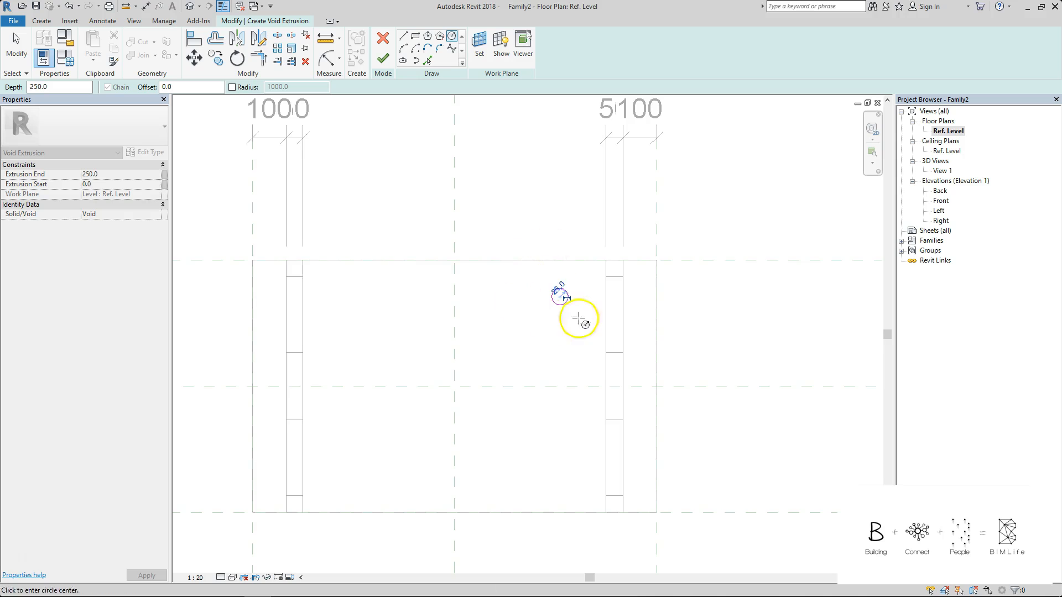
key("Escape")
key("Escape")
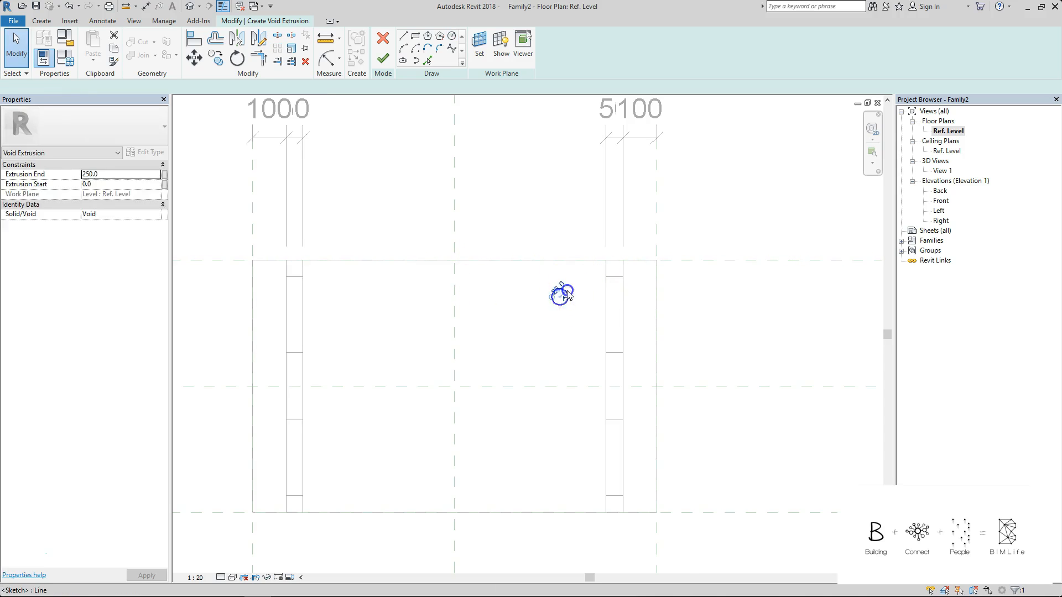
Finish the circular void extrusion's sketch and deselect the void.
left_click(562, 292)
scroll(563, 285, "down", 2)
left_click(551, 220)
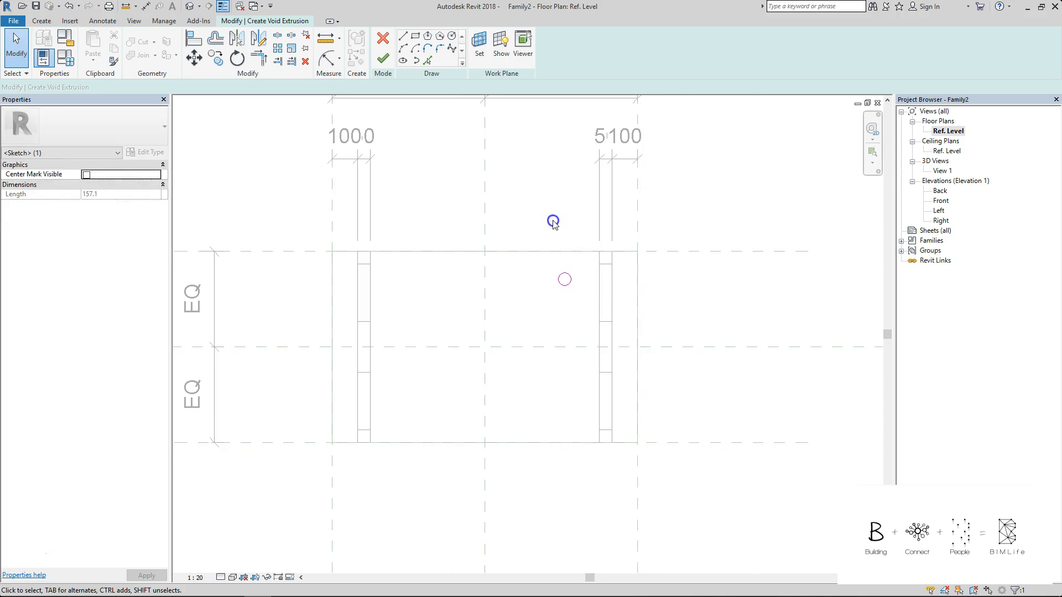
left_click(383, 59)
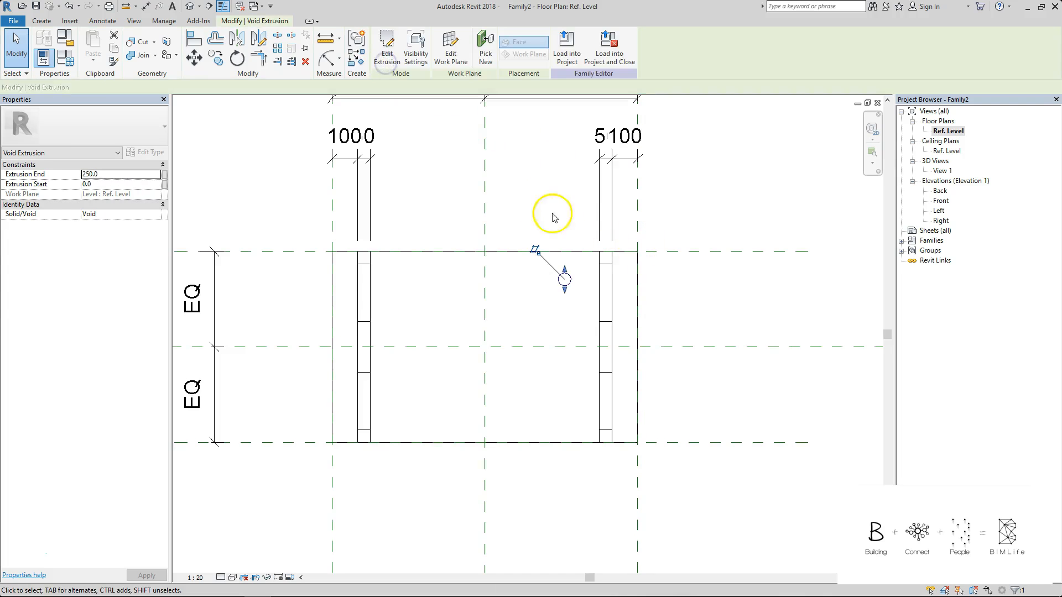
left_click(549, 232)
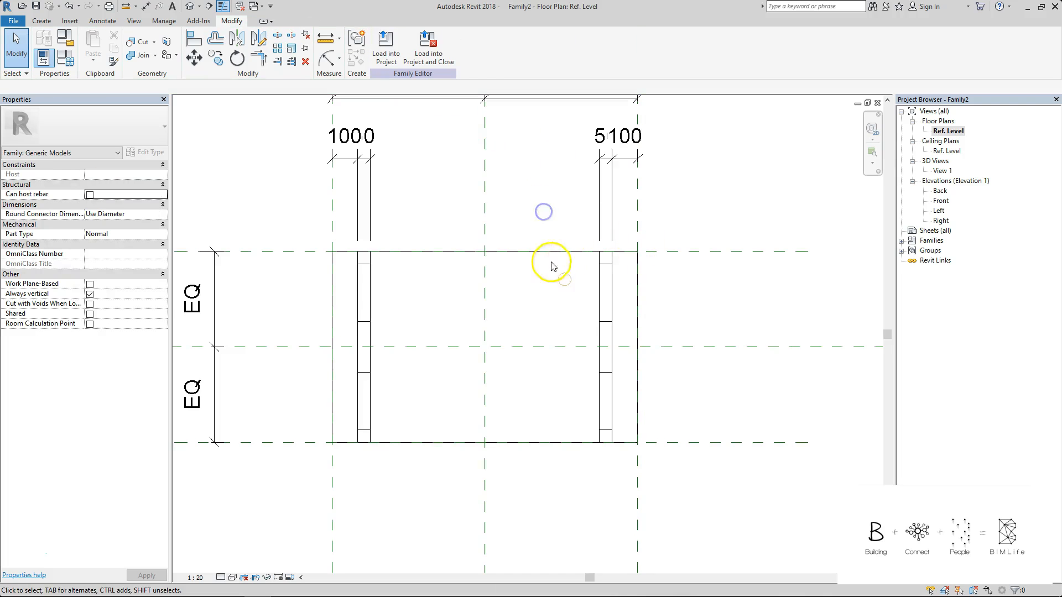
In the default 3D view, set the THICKNESS parameter to 50 in the family types.
left_click(188, 6)
middle_click_drag(560, 381, 324, 363, "shift")
left_click(274, 203)
key("f")
key("t")
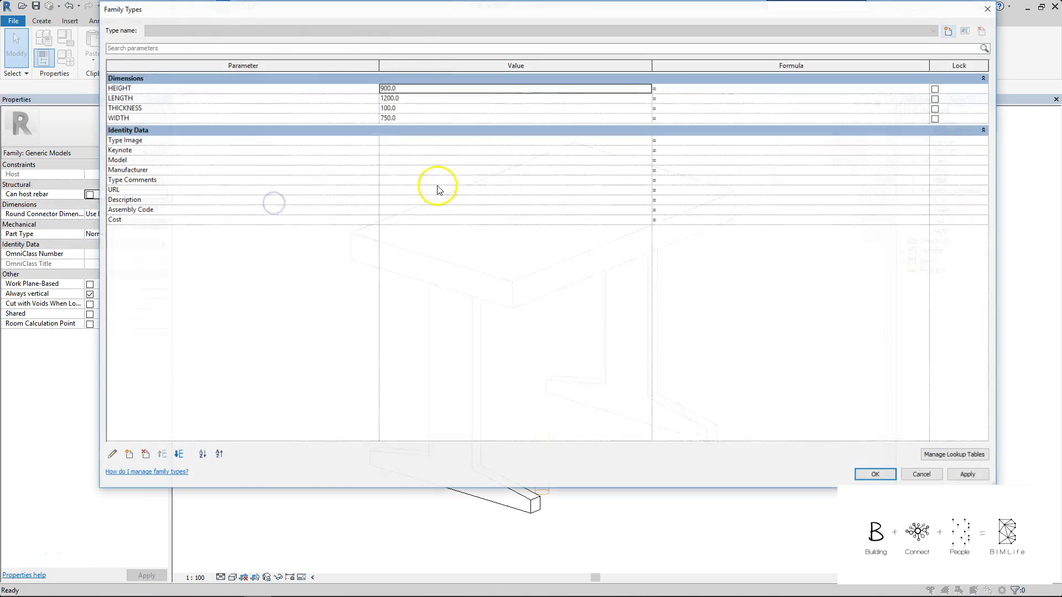
left_click(406, 108)
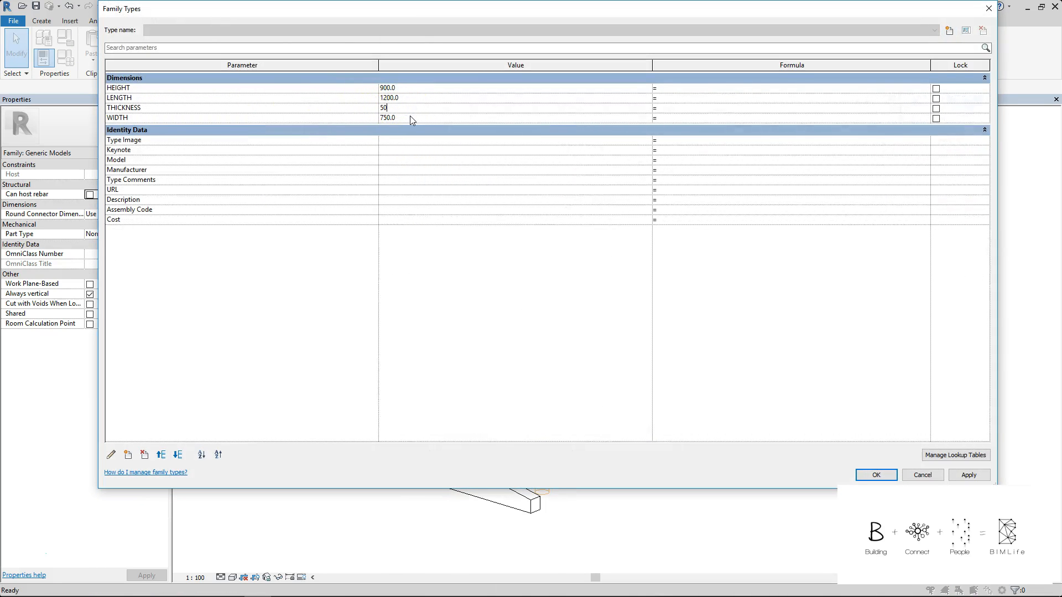
key("Return")
left_click(556, 357)
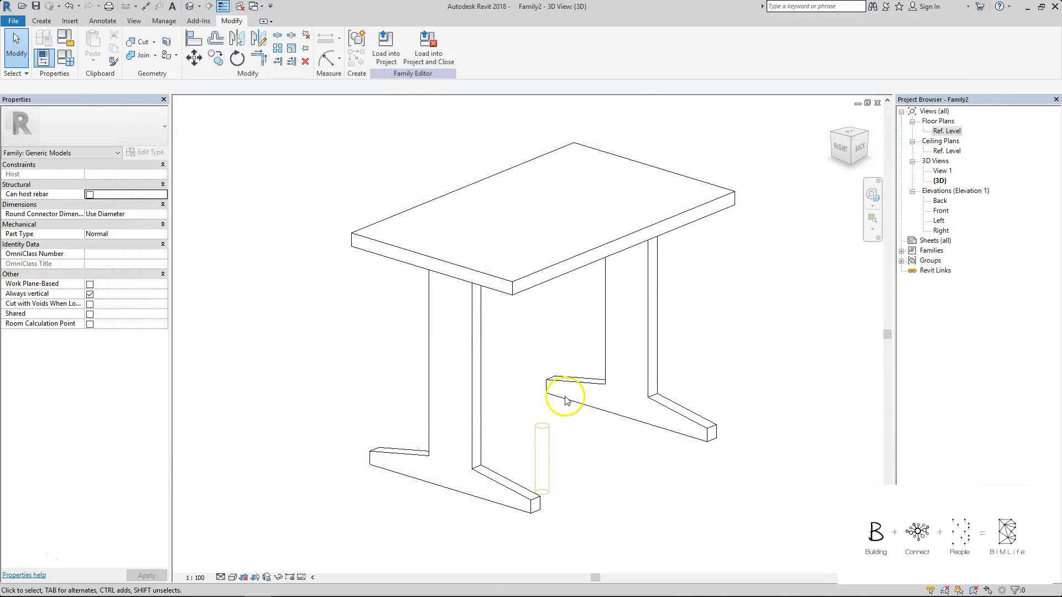
Stretch the cylindrical void's upper end to the slab's top face, with the extrusion end at 900 mm.
left_click(545, 424)
left_click_drag(545, 425, 543, 250)
left_click(512, 235)
left_click(538, 253)
left_click(524, 238)
Raise the cylindrical void's lower end to just below the slab's underside.
left_click_drag(541, 494, 553, 279)
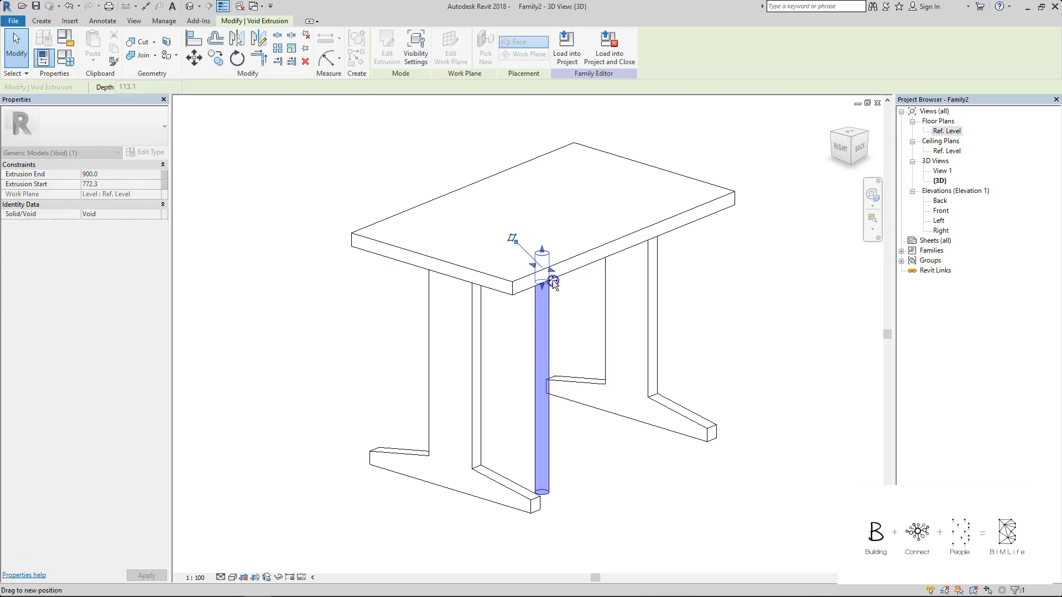
left_click_drag(510, 275, 510, 275)
middle_click_drag(510, 274, 497, 155, "shift")
left_click_drag(542, 276, 573, 261)
middle_click_drag(569, 279, 640, 423, "shift")
left_click(640, 424)
Cut the slab with the cylindrical void to form a round hole through it.
left_click(138, 42)
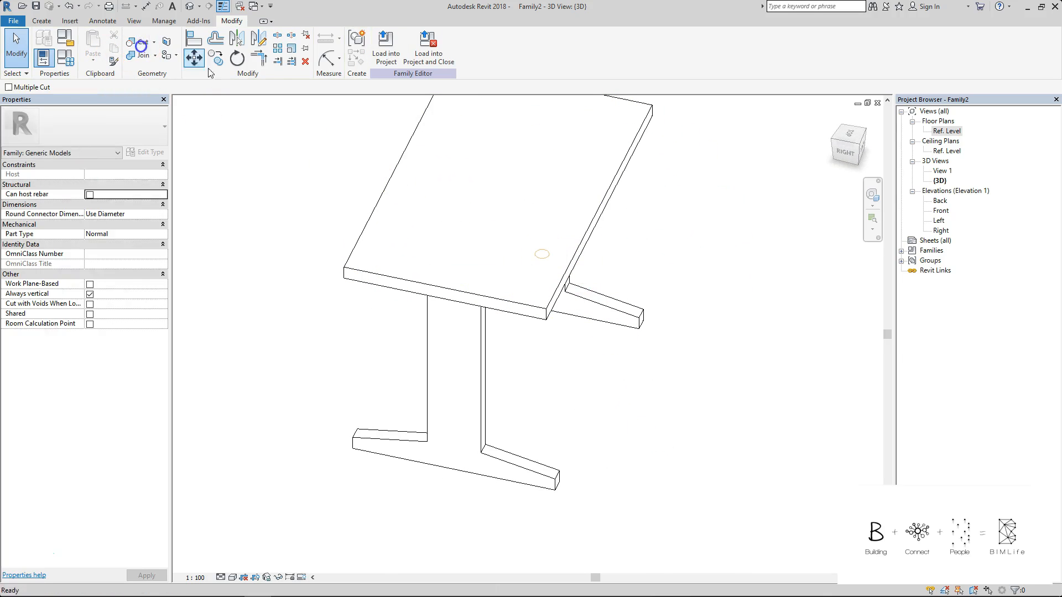
middle_click_drag(671, 242, 604, 346, "shift")
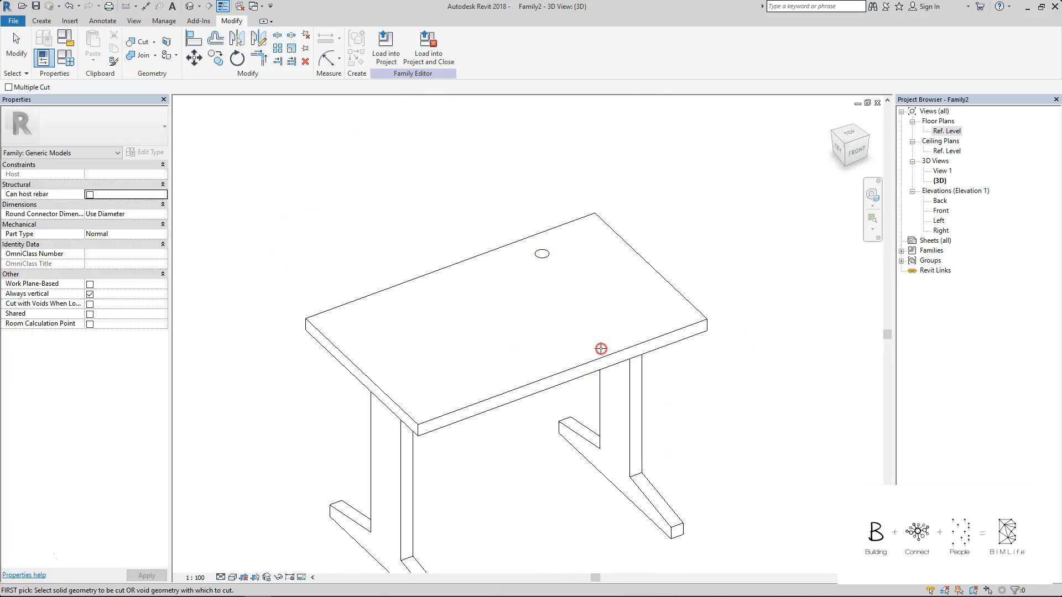
Open the Ref. Level floor plan around the cylindrical void.
left_click(938, 133)
double_click(938, 133)
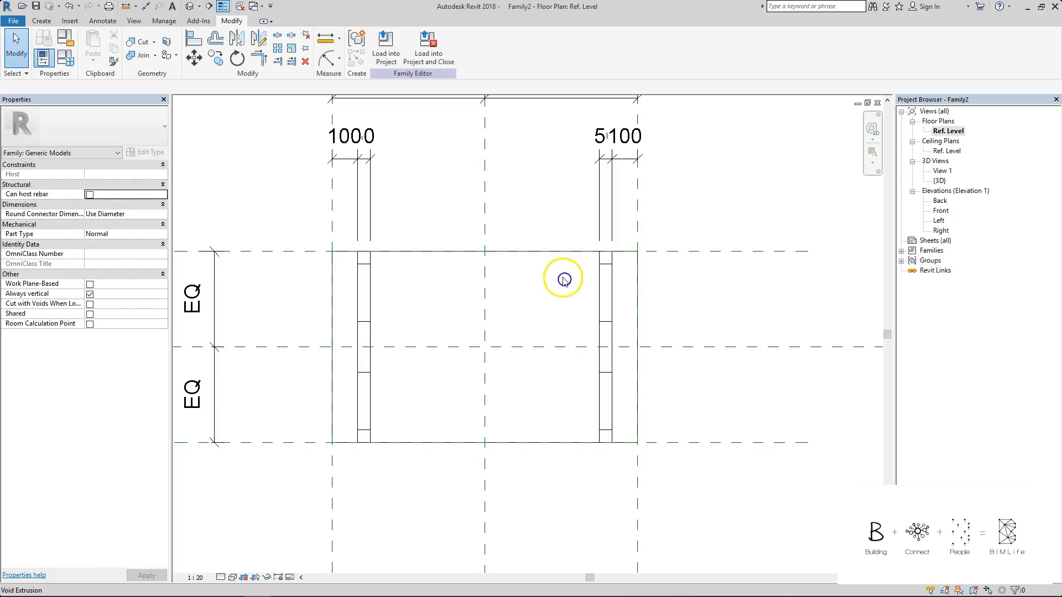
scroll(564, 278, "up", 2)
key("d")
key("i")
left_click(584, 256)
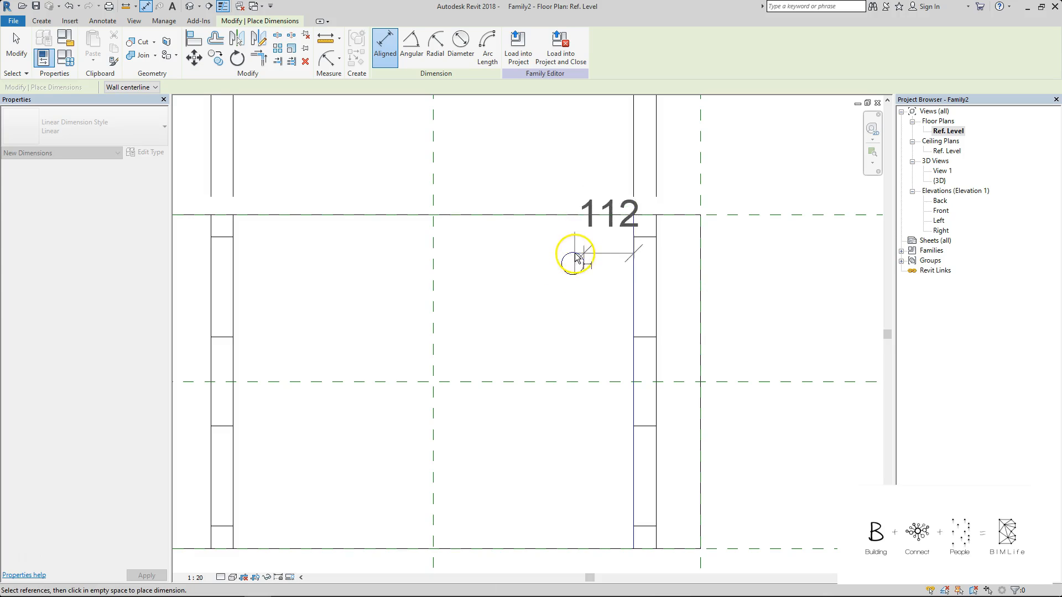
key("Escape")
key("Escape")
Edit the void extrusion's sketch and dimension the circle's centre from the inner edge of the nearest support.
left_click(583, 260)
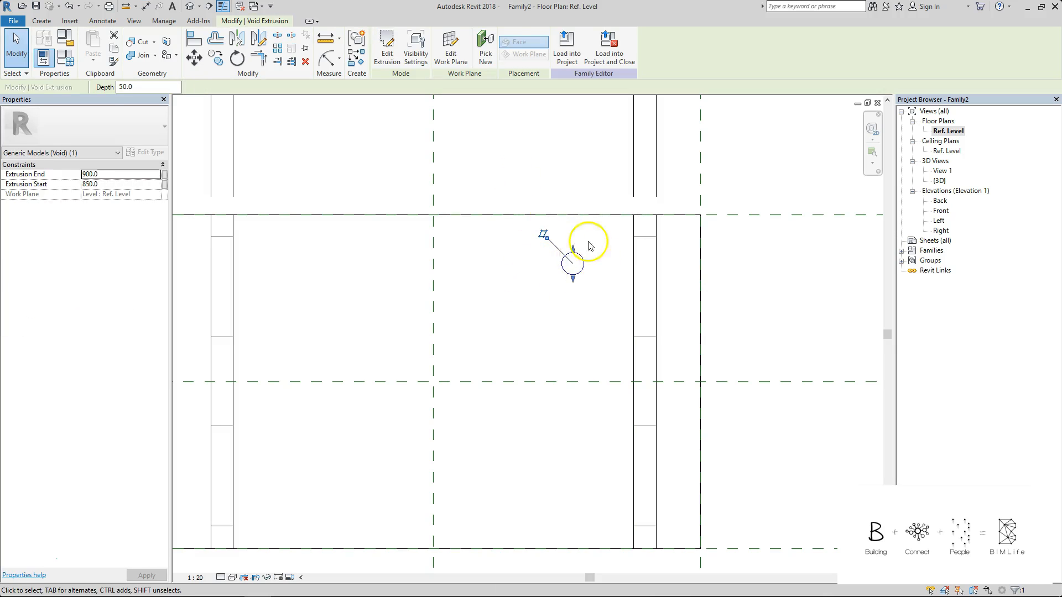
left_click(393, 53)
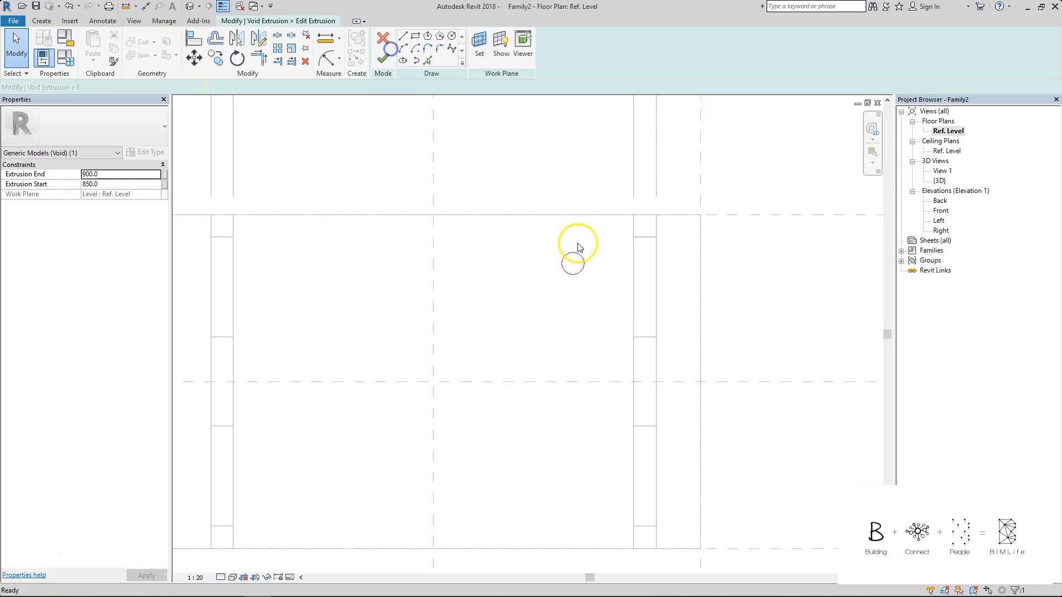
key("d")
key("i")
left_click(636, 250)
left_click(572, 251)
left_click(564, 138)
key("Escape")
Set the circle's distance from the support to 100 mm and finish the void sketch.
left_click(580, 253)
left_click(603, 122)
type("100")
key("Return")
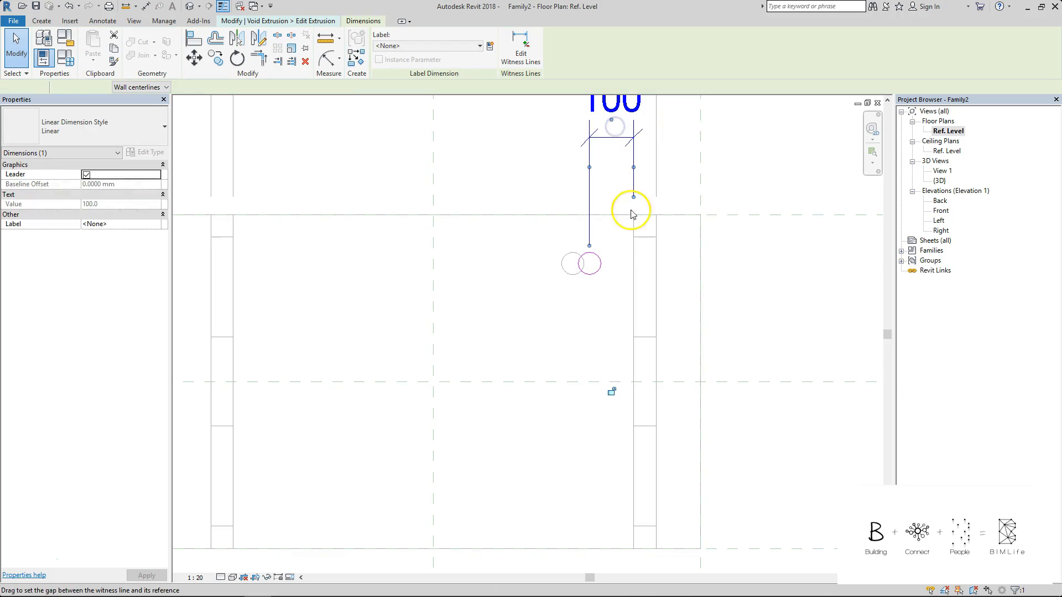
left_click(739, 273)
left_click(390, 58)
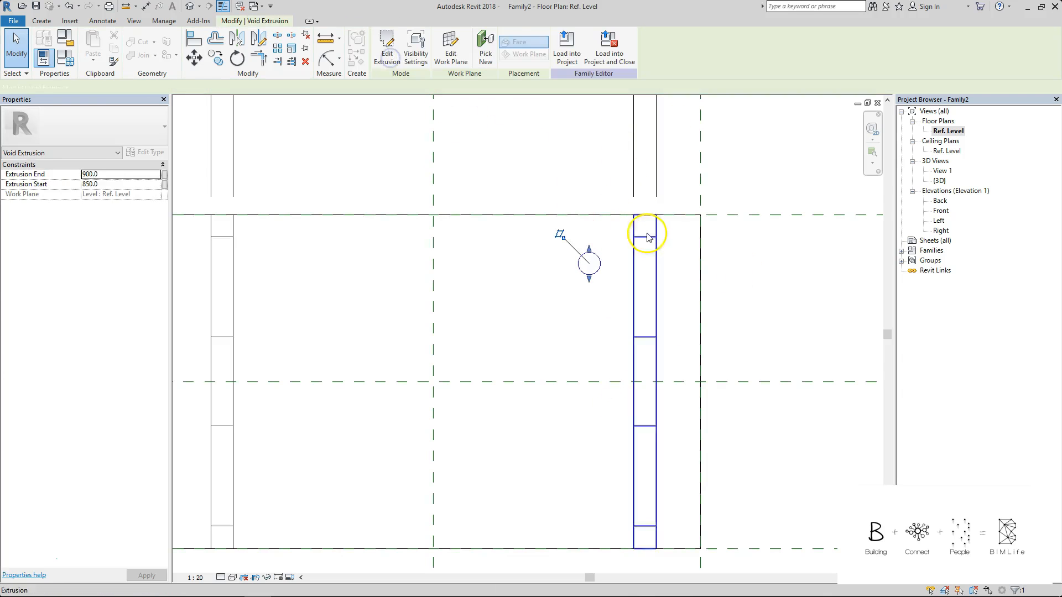
left_click(749, 171)
Return to the default 3D view with both table supports in sight.
scroll(642, 216, "down", 2)
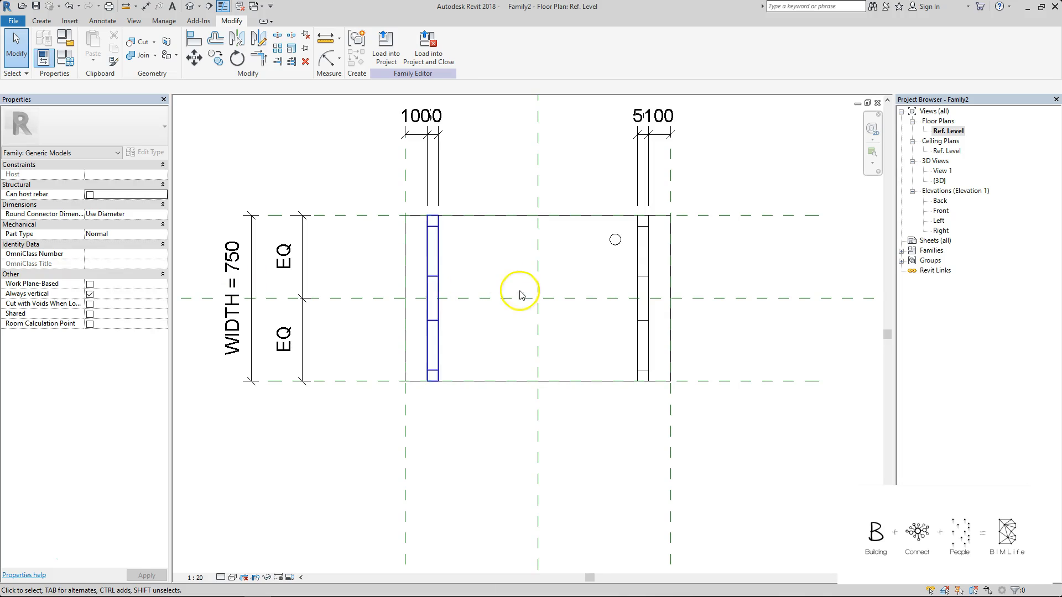
scroll(553, 172, "down", 2)
middle_click_drag(553, 181, 524, 259)
key("ctrl+Tab")
middle_click_drag(594, 312, 612, 163)
Try linking the material of both supports to a new family parameter named FRAME_MATERIAL.
left_click_drag(766, 317, 342, 486)
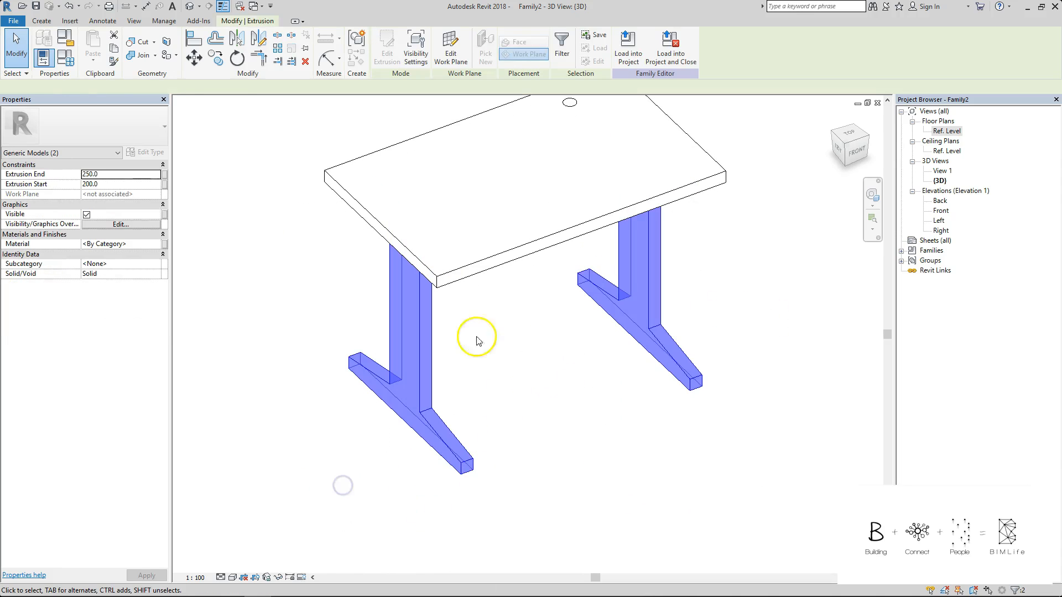
left_click(164, 244)
left_click(450, 371)
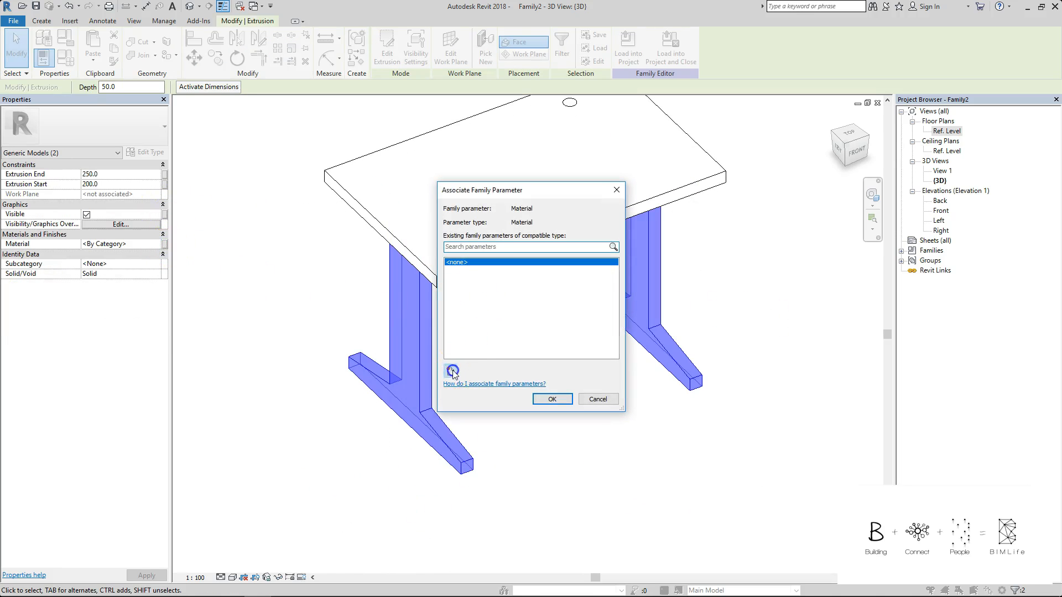
type("FRAME_MATERIAL")
key("Return")
key("Return")
left_click(450, 327)
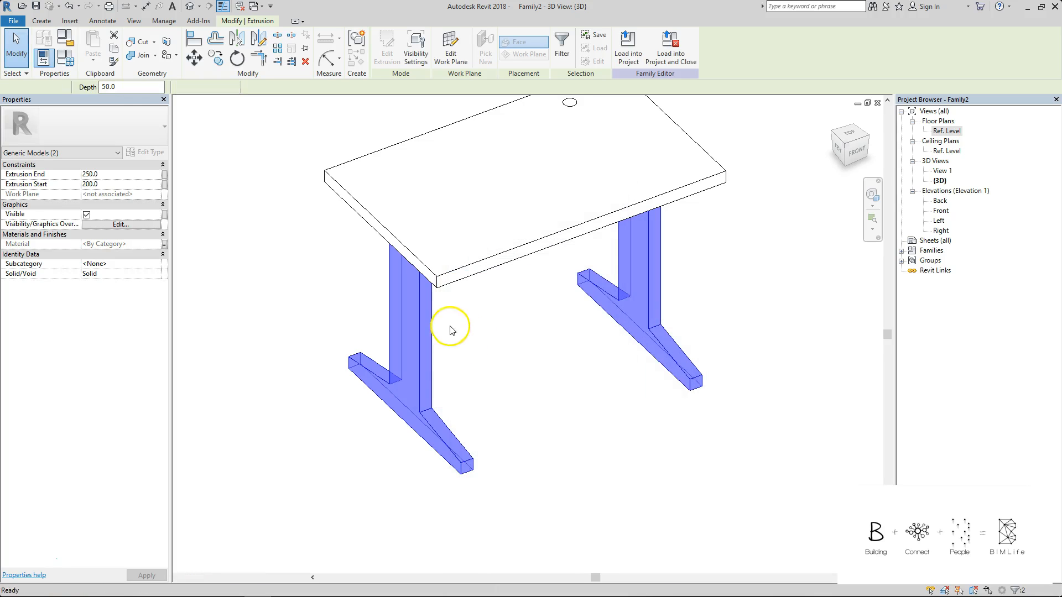
Associate the material of both supports with a new family parameter named LEGS_MATERIAL.
left_click(416, 307)
left_click(620, 294, "ctrl")
left_click(151, 243)
left_click(165, 243)
left_click(450, 373)
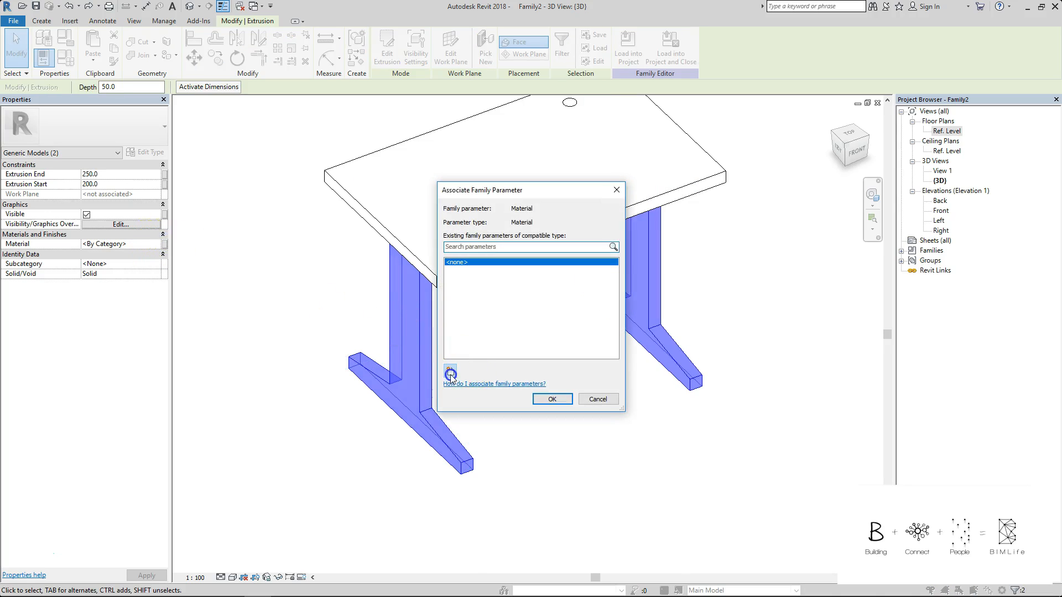
type("LEGS_MATERIAL")
key("Return")
left_click(567, 396)
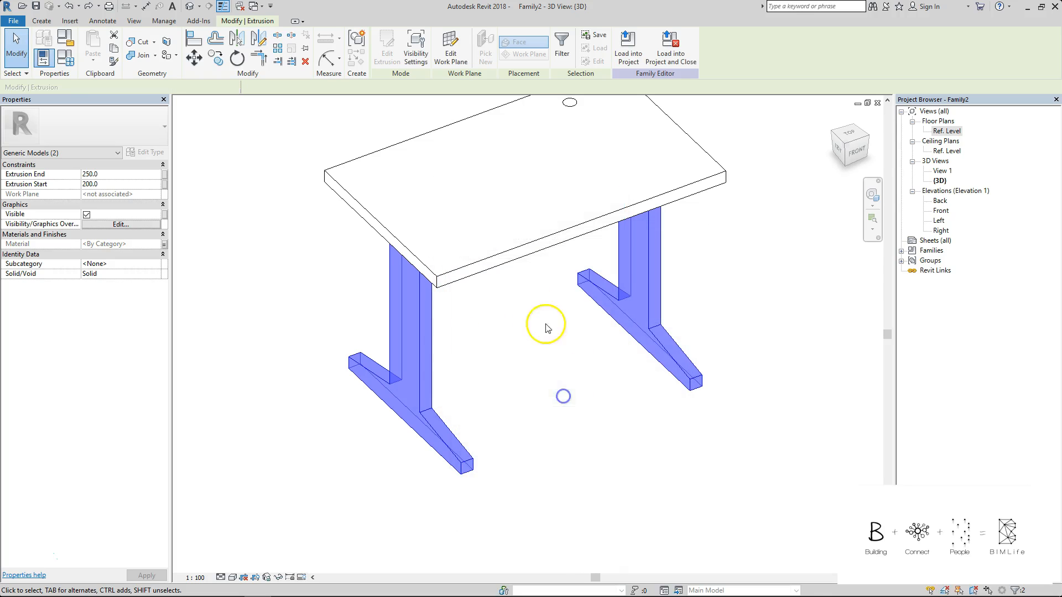
Associate the slab's material with a new family parameter named TABLE_TOP_MATERIAL.
left_click(543, 247)
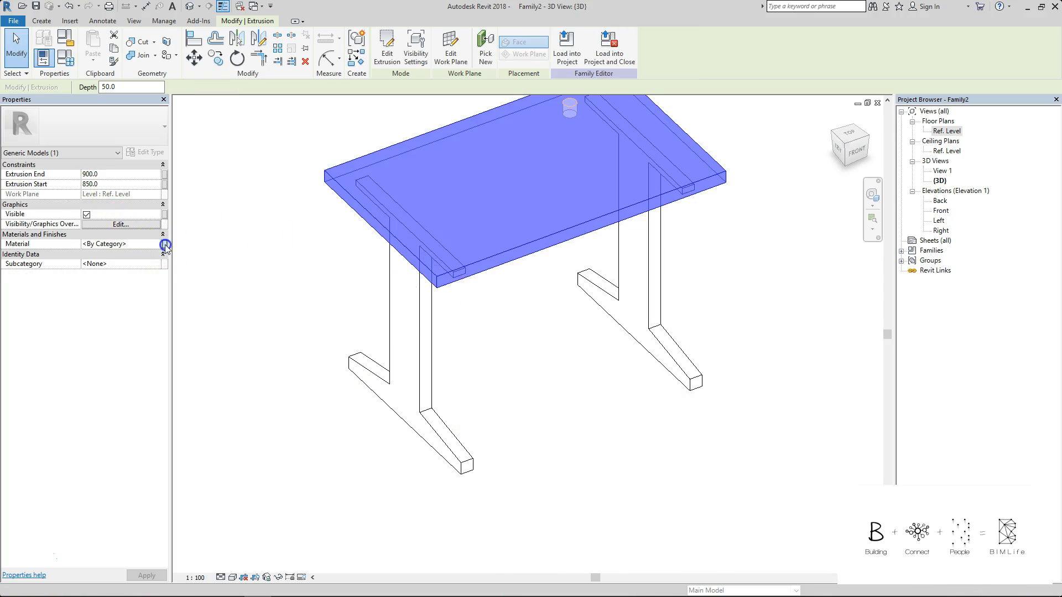
left_click(164, 244)
left_click(450, 371)
type("TABLE_TOP_M")
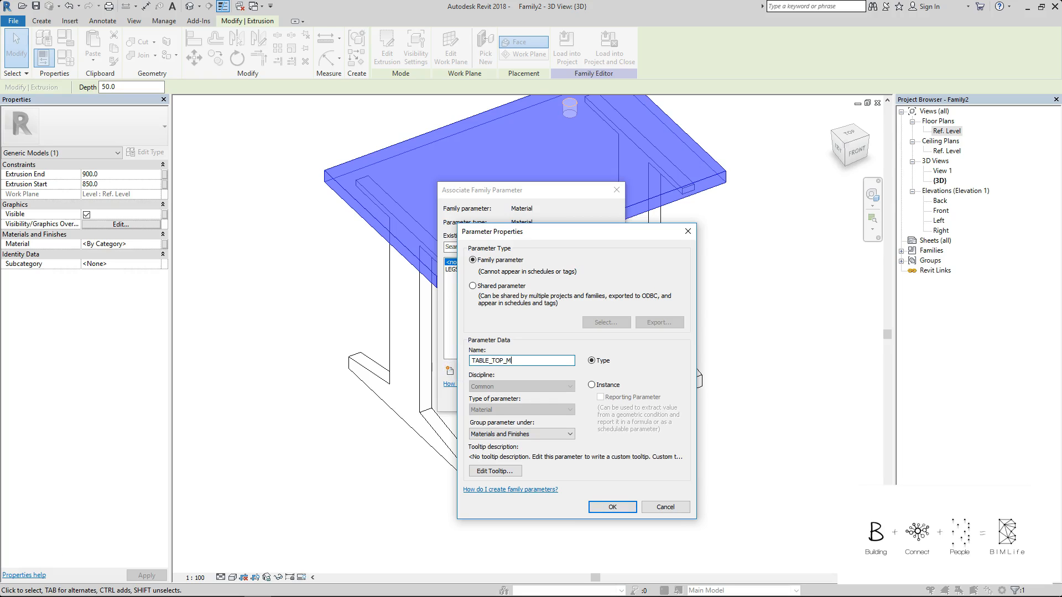
type("ATERIAL")
key("Return")
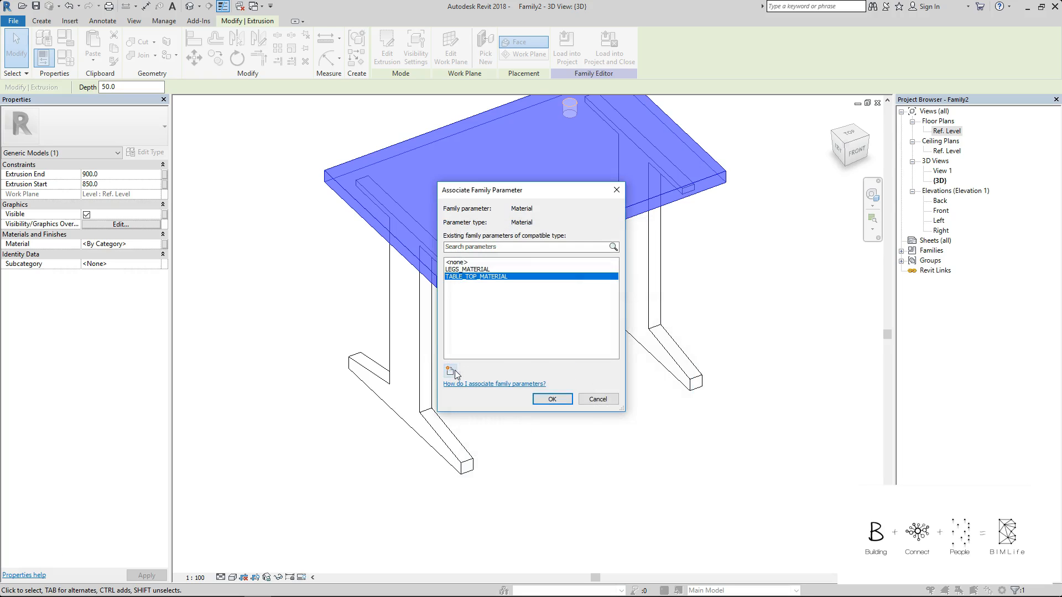
left_click(552, 399)
left_click(474, 301)
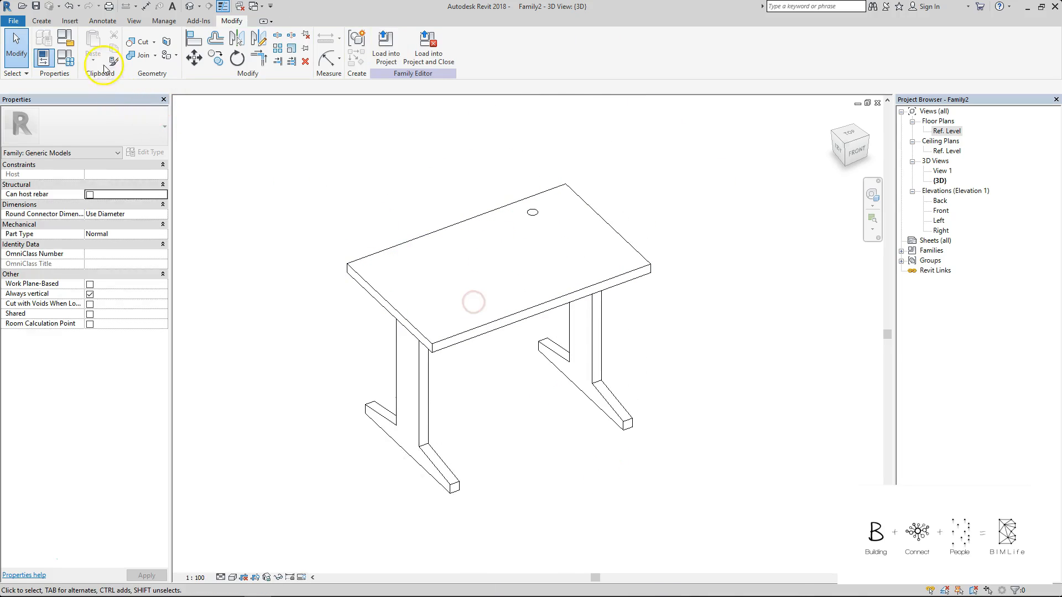
Change the family category to Furniture.
left_click(66, 39)
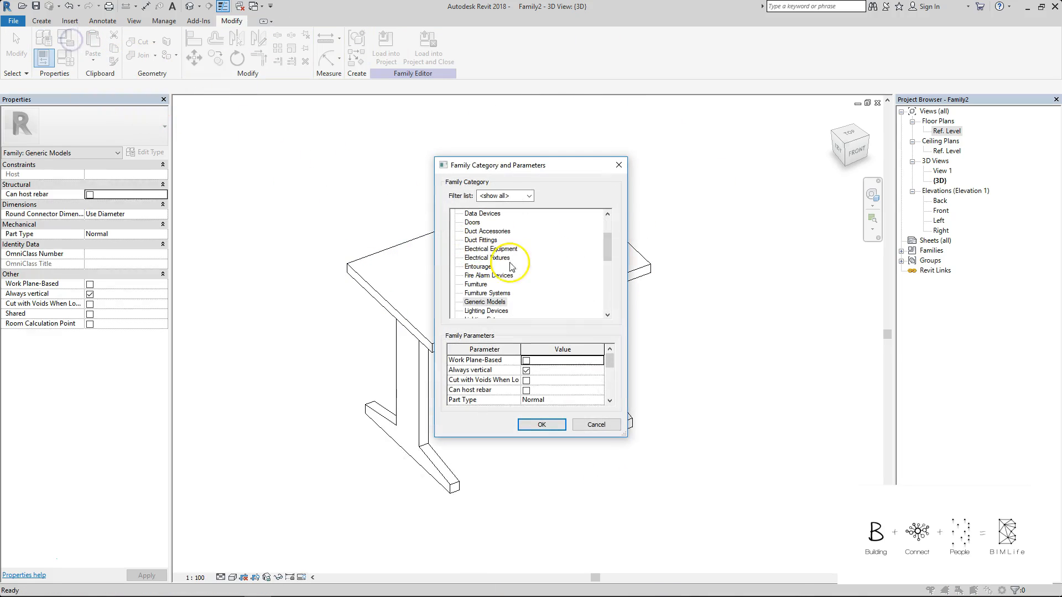
left_click(473, 285)
left_click(541, 425)
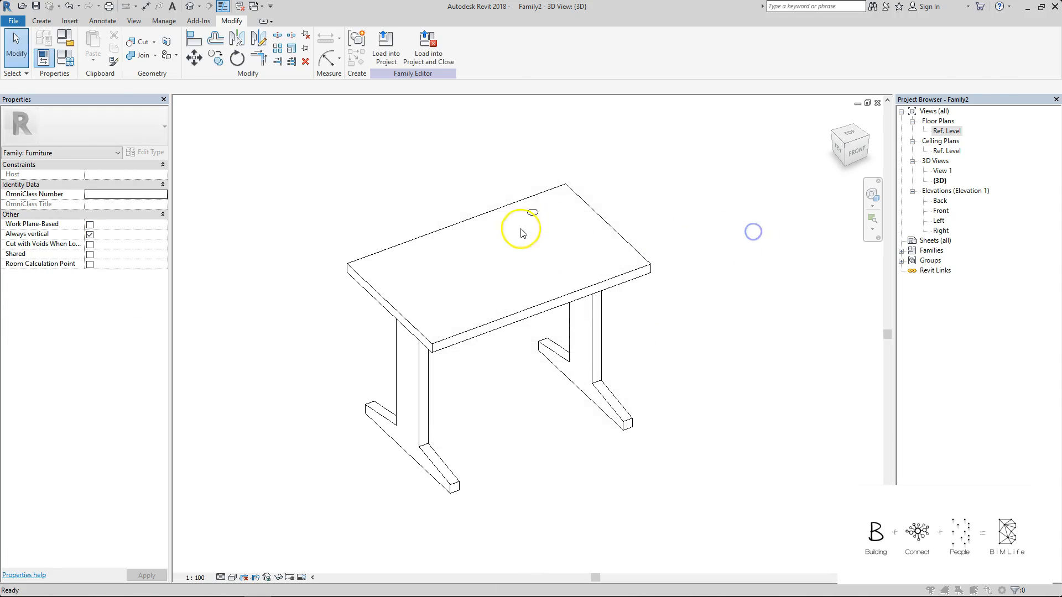
Create a family type named 1200L X 750W X 900H.
key("f")
key("t")
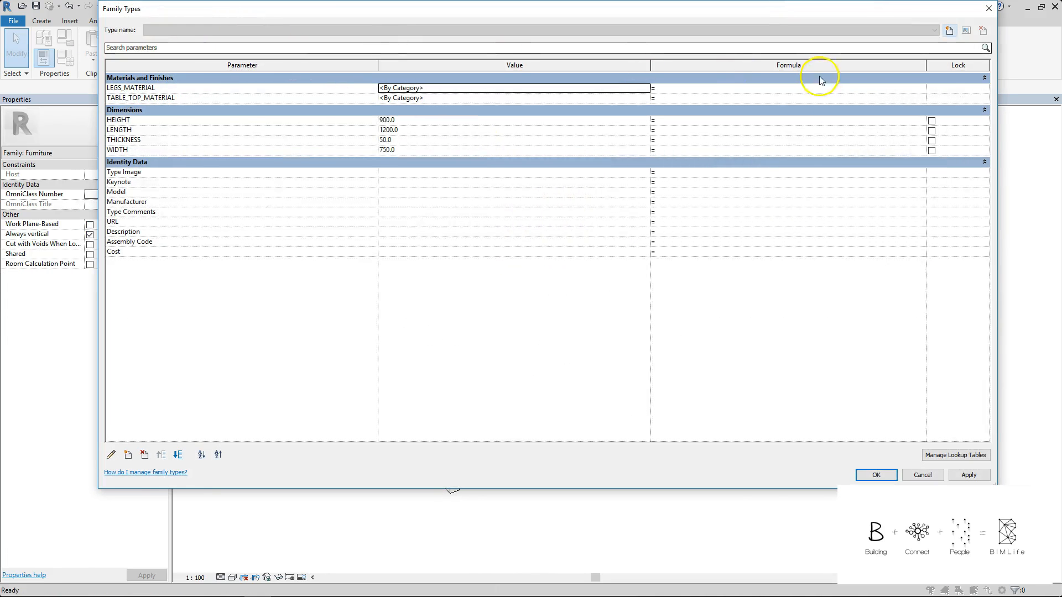
left_click(949, 30)
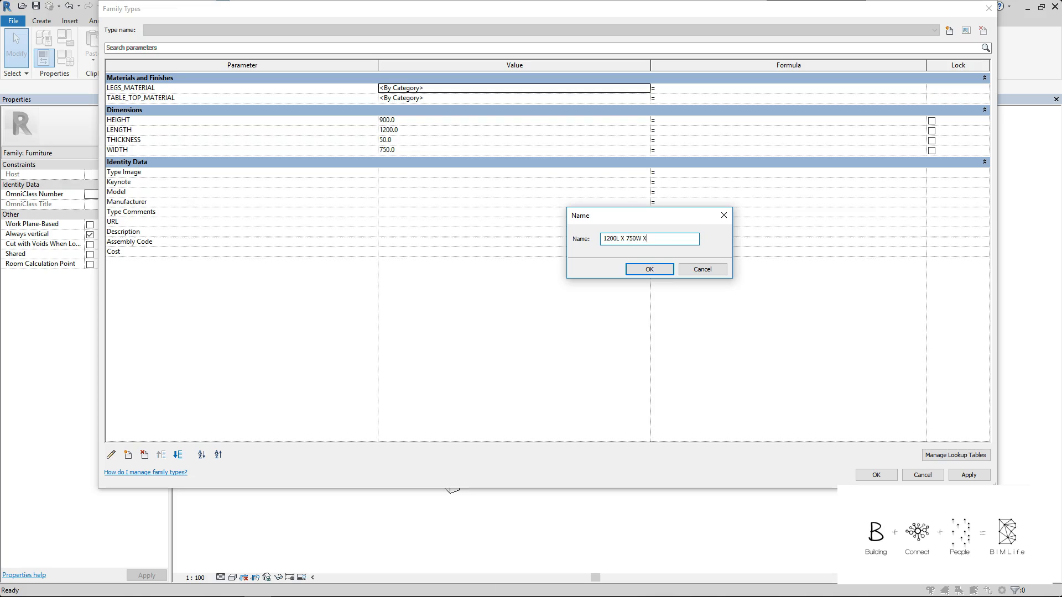
key("Return")
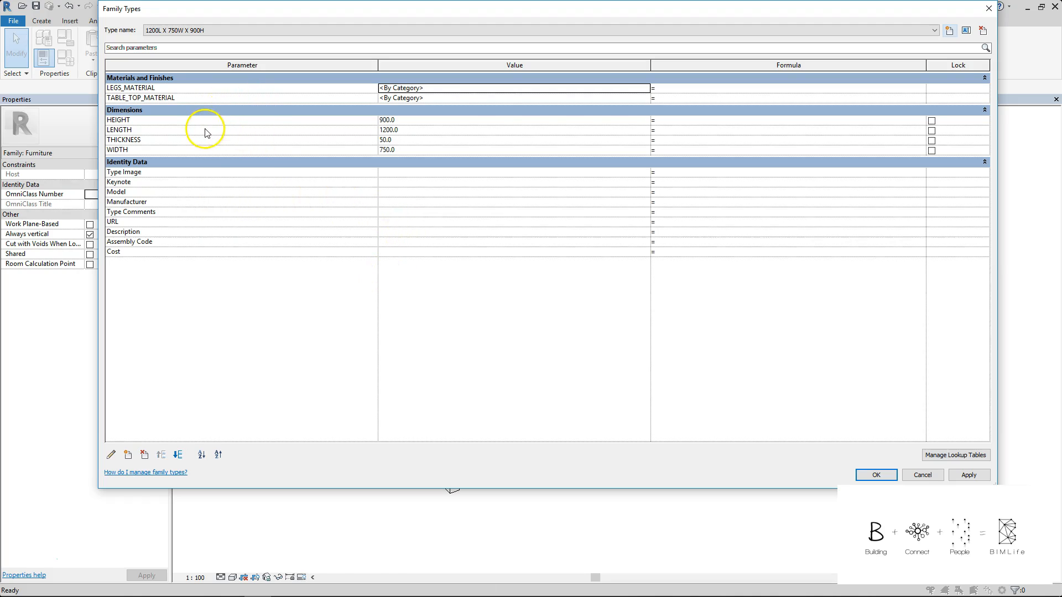
Reorder the dimension parameters in the family types as LENGTH, WIDTH, HEIGHT, THICKNESS.
left_click(188, 148)
left_click(161, 122)
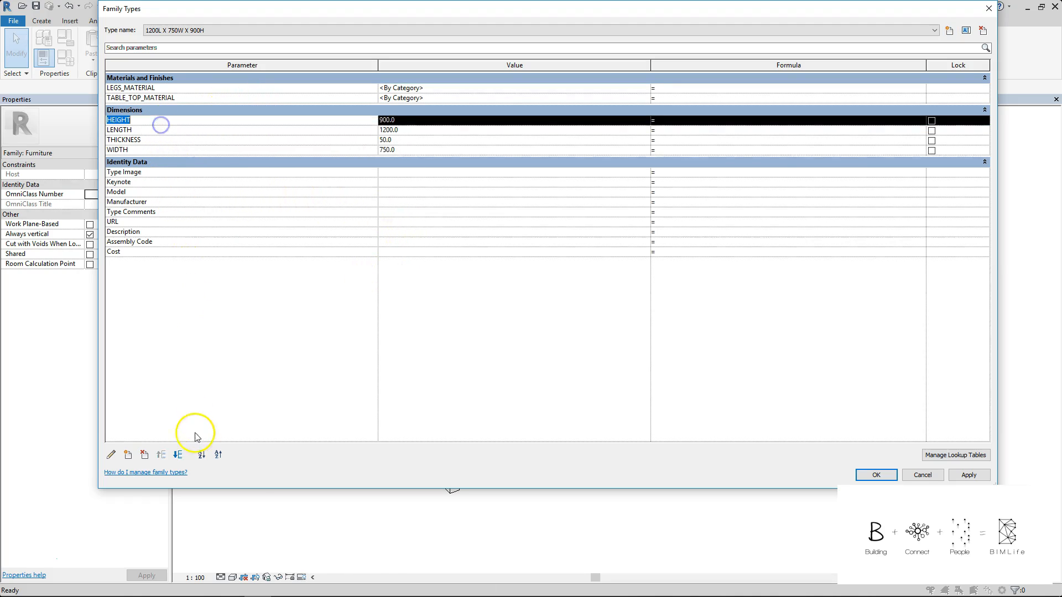
left_click(178, 455)
left_click(178, 454)
left_click(178, 454)
left_click(157, 137)
left_click(161, 132)
left_click(179, 459)
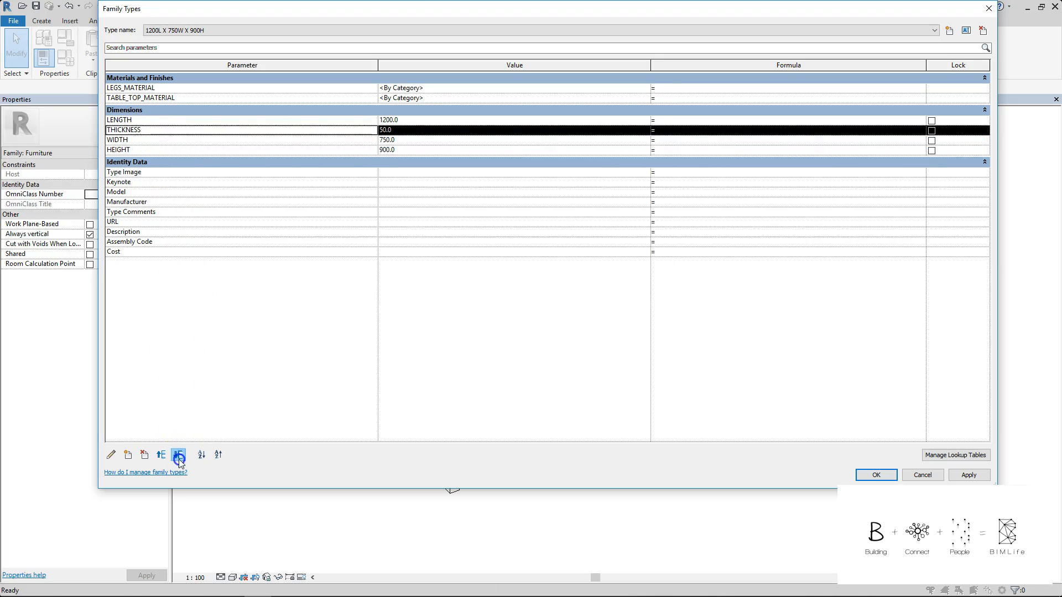
left_click(179, 457)
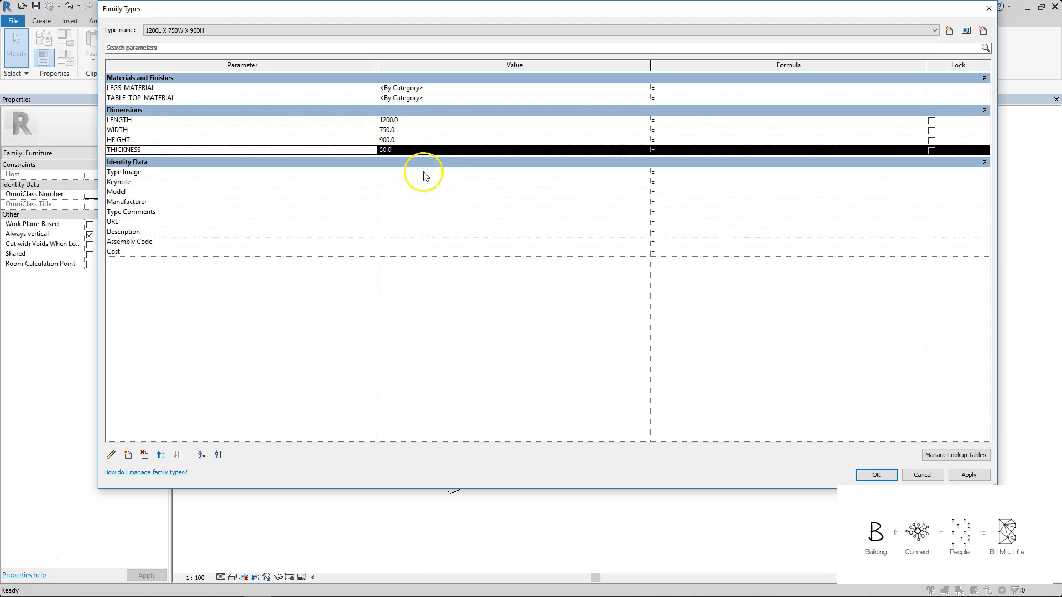
Set the 1200L type's Model to TLB-C1 and its Description to COMPUTER TABLE.
left_click(397, 191)
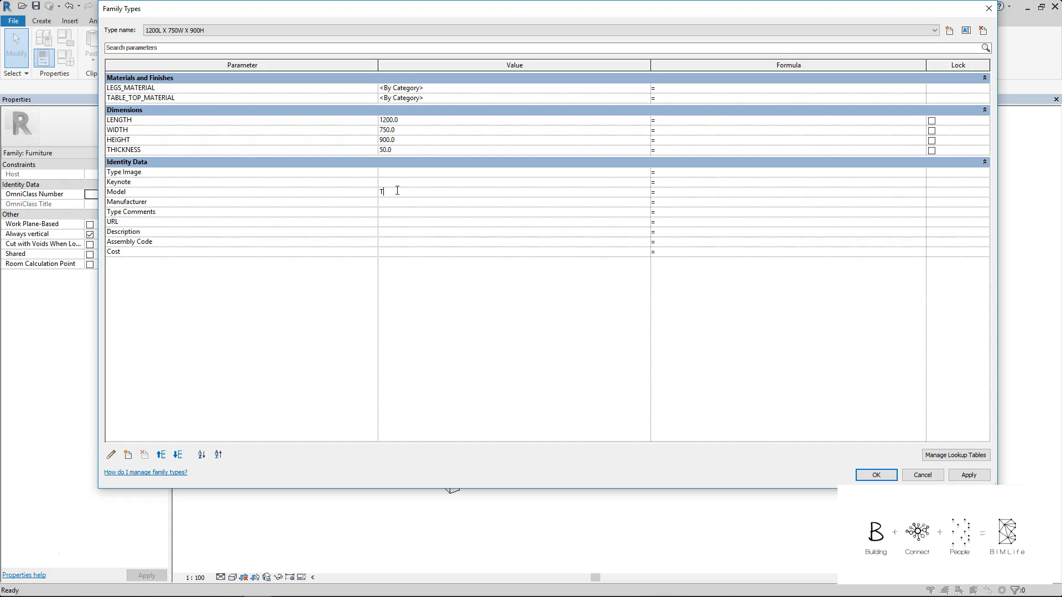
type("TLB-01")
key("Tab")
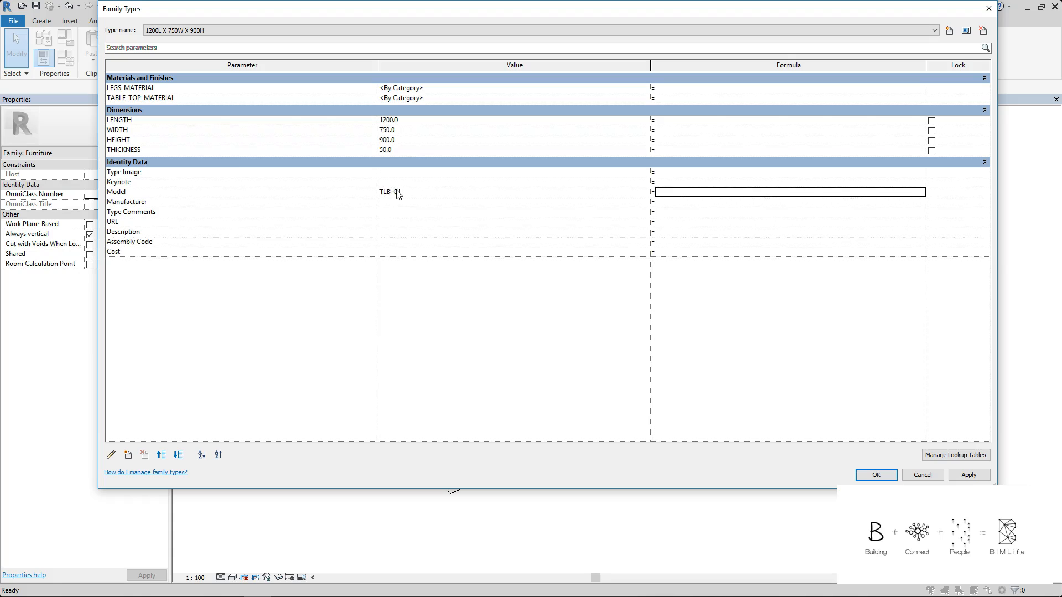
left_click(410, 231)
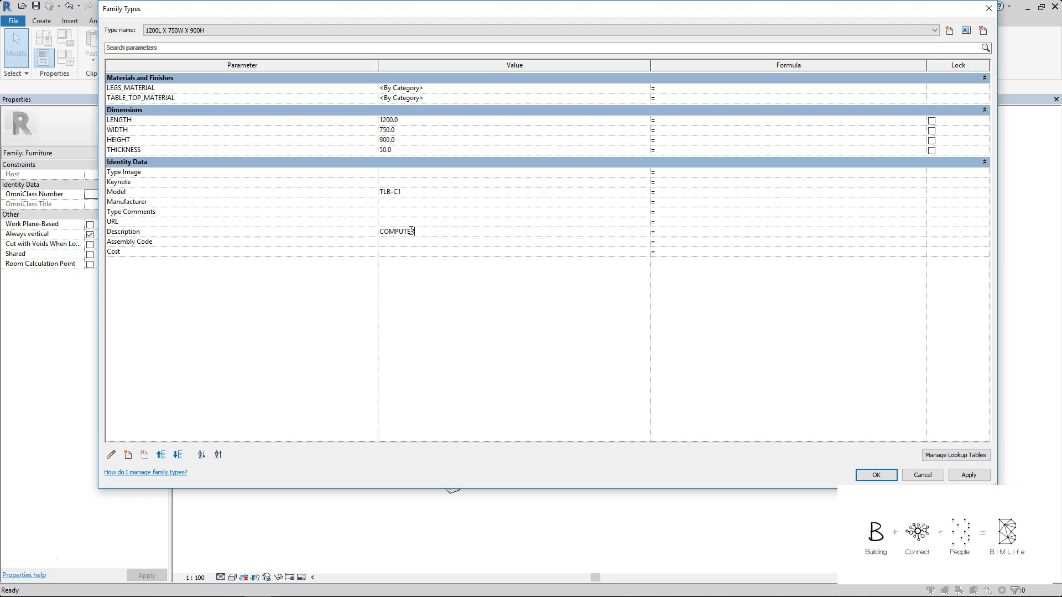
Create a second family type named 1500l X 750W X 900H and set its LENGTH to 1500.
left_click(949, 31)
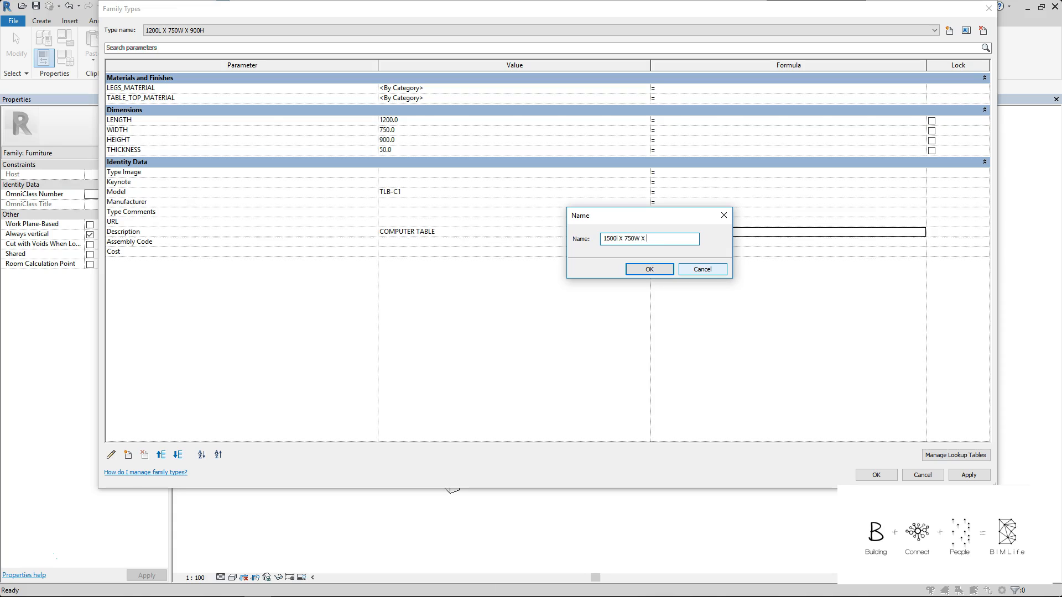
type("0H")
key("Return")
left_click(415, 120)
key("Tab")
Rename the second family type as 1500L X 750W X 900H.
left_click(966, 29)
left_click(619, 239)
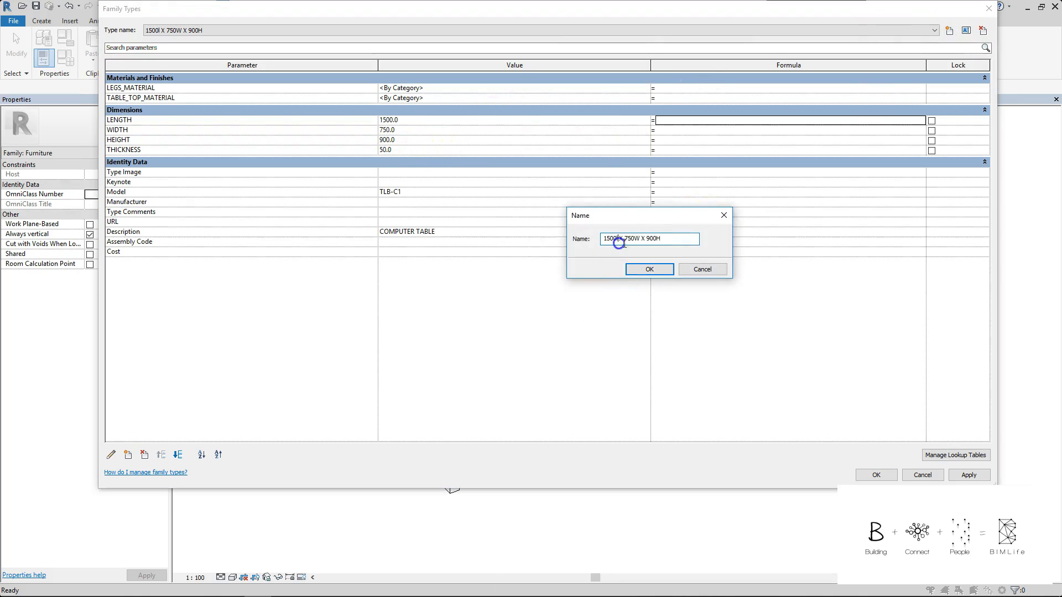
type("L")
key("Return")
Set the 1500L type's Model to TLB-C2 and accept the family types.
left_click(437, 183)
left_click(438, 194)
type("TLB-C2")
key("Tab")
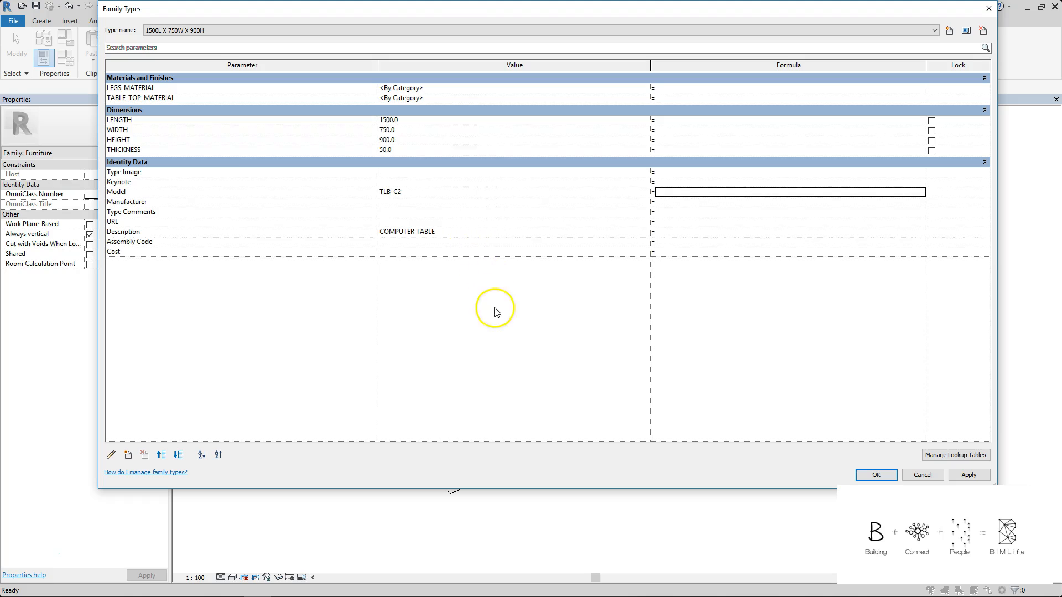
left_click(876, 474)
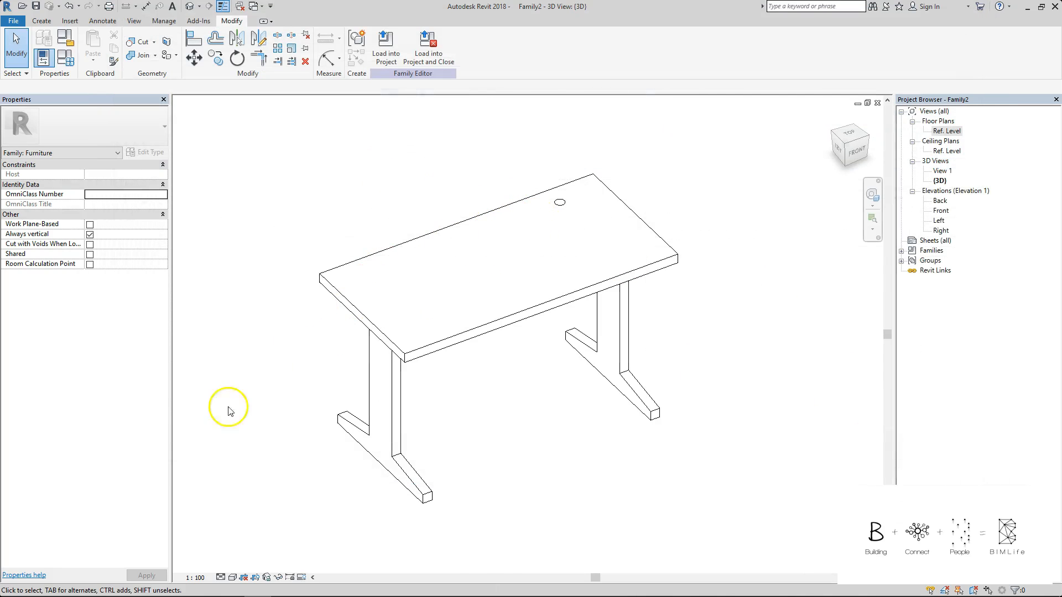